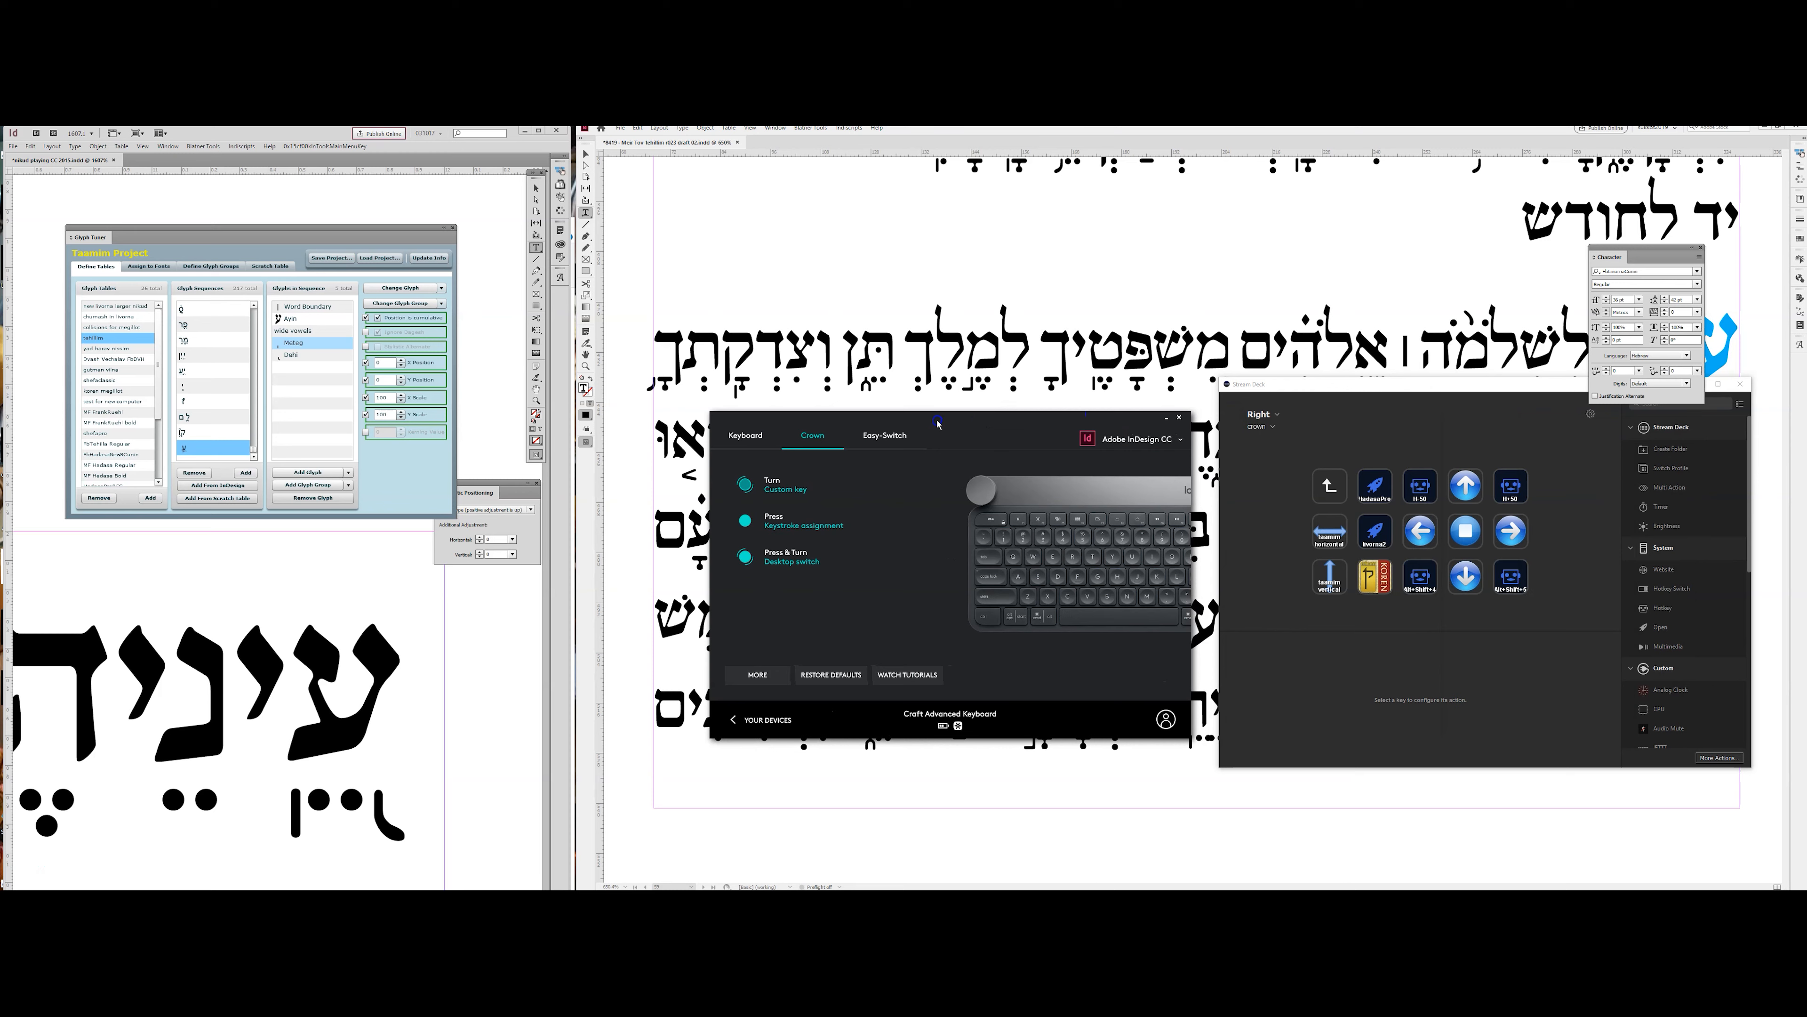
Close the keyboard settings window and move the Stream Deck window over the middle of the Hebrew text.
{"action": "left_click_drag", "start_coordinate": [937, 423], "coordinate": [962, 403]}
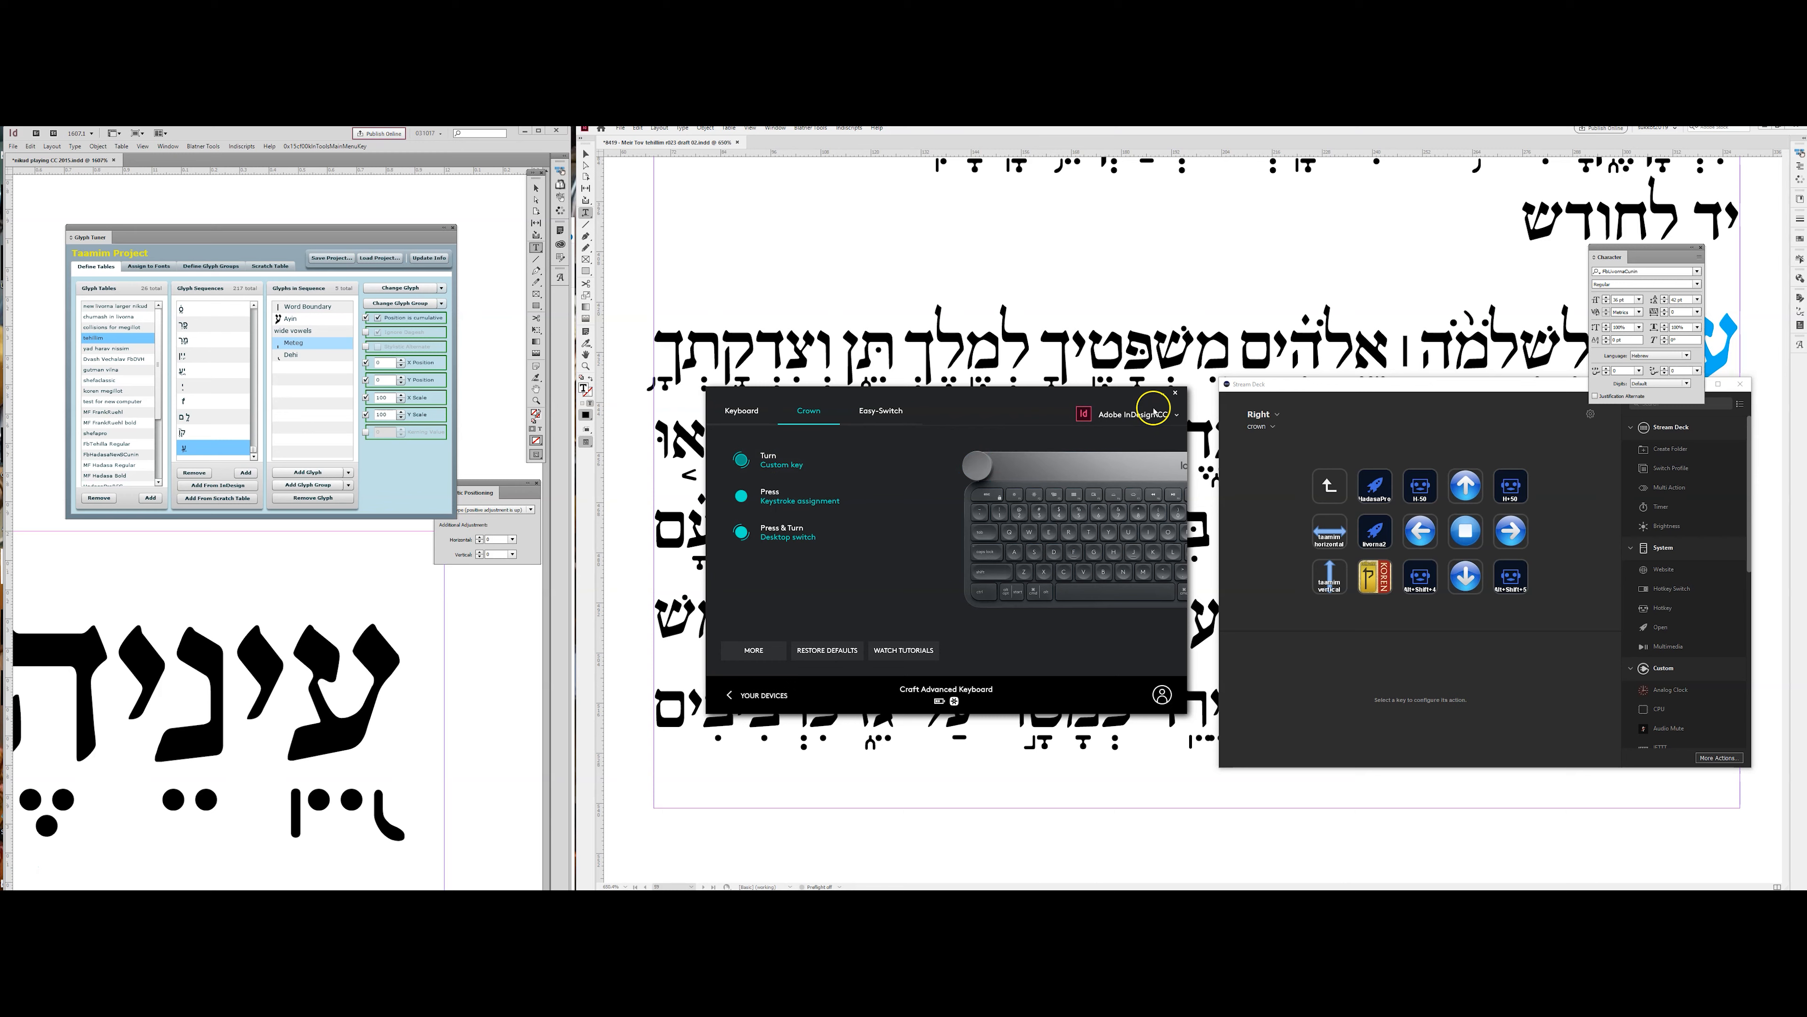
{"action": "left_click", "coordinate": [1174, 396]}
{"action": "left_click_drag", "start_coordinate": [1273, 385], "coordinate": [1009, 362]}
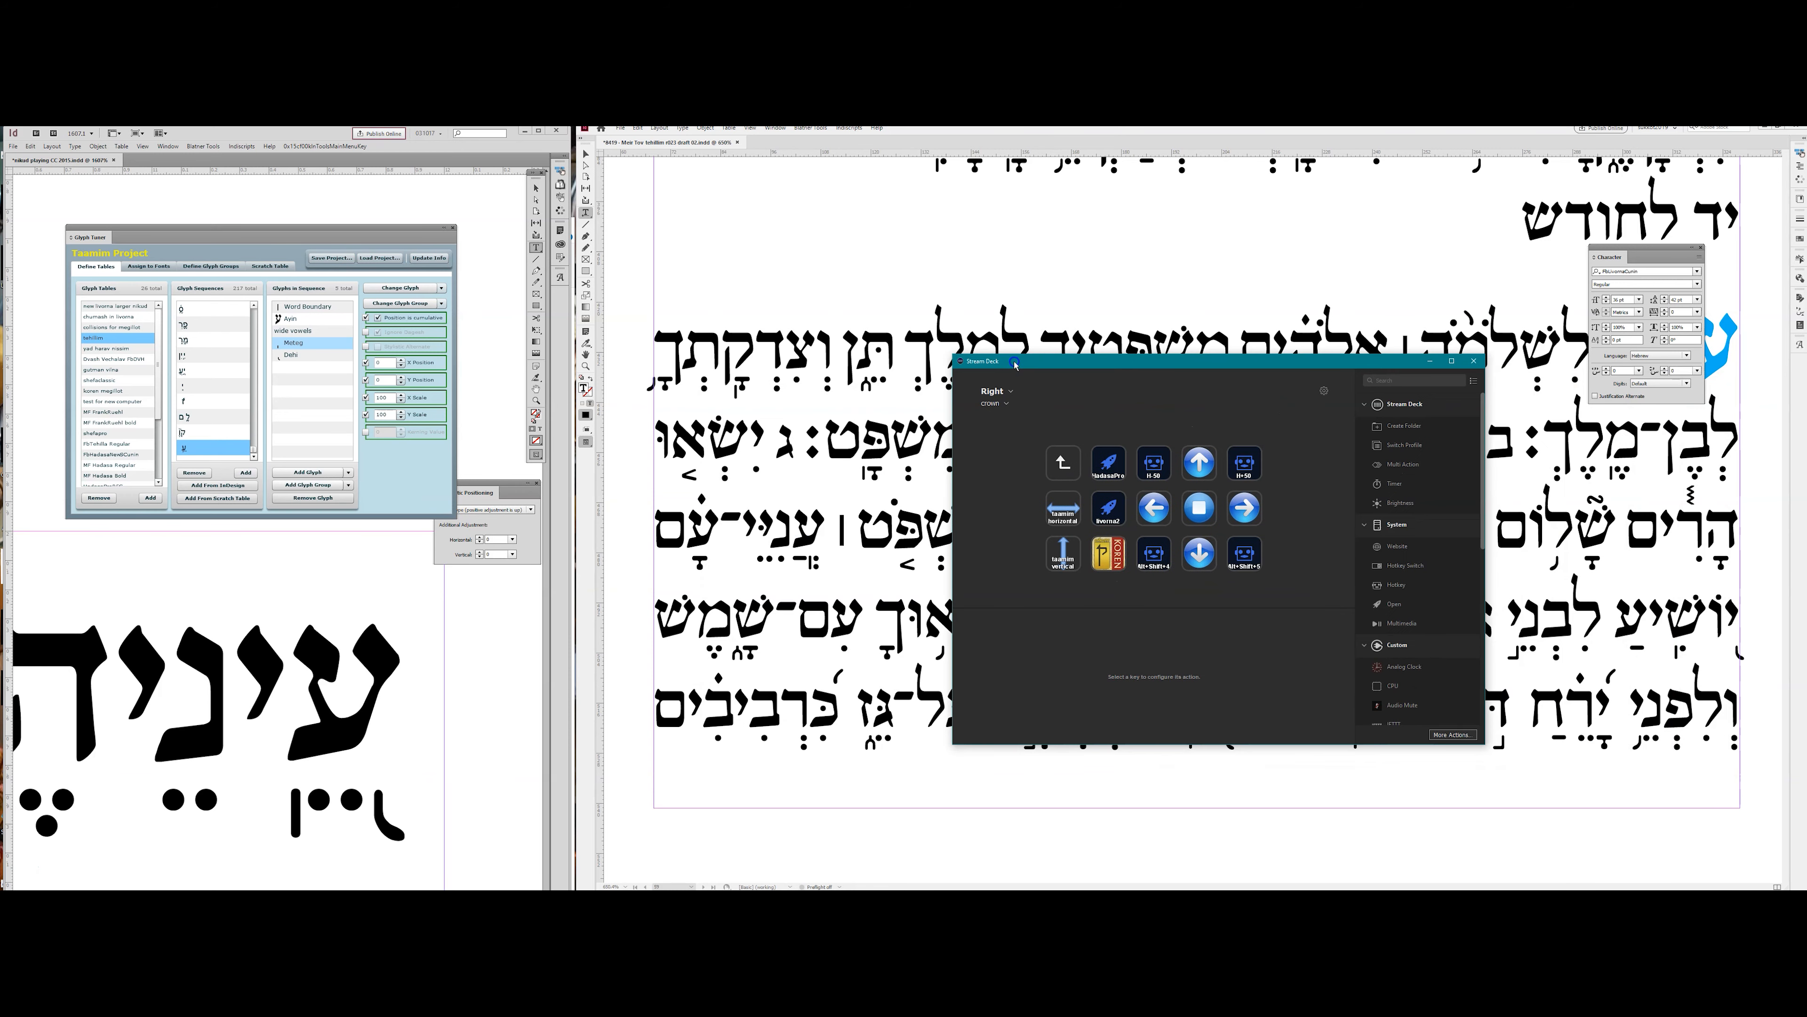
Look through the key layouts of the Left and Stream Deck XL devices and return to the Right device.
{"action": "left_click", "coordinate": [994, 396]}
{"action": "left_click", "coordinate": [997, 416]}
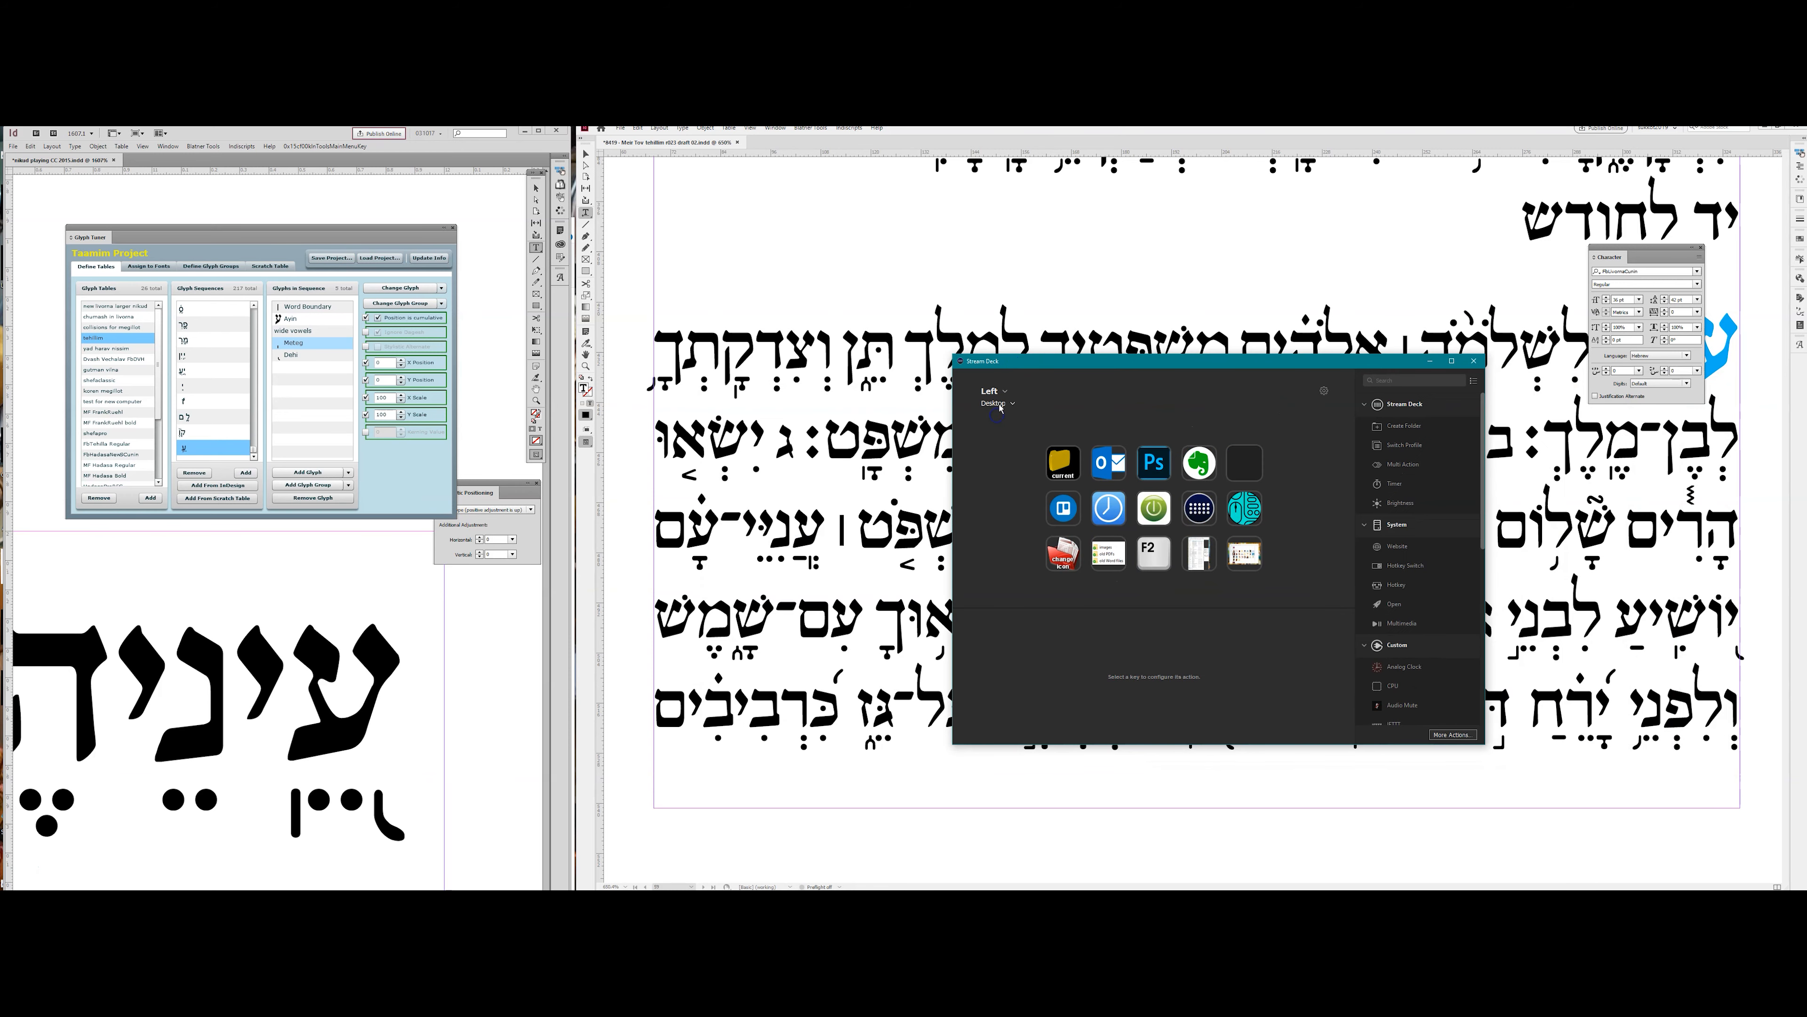
{"action": "left_click", "coordinate": [994, 392]}
{"action": "left_click", "coordinate": [1005, 436]}
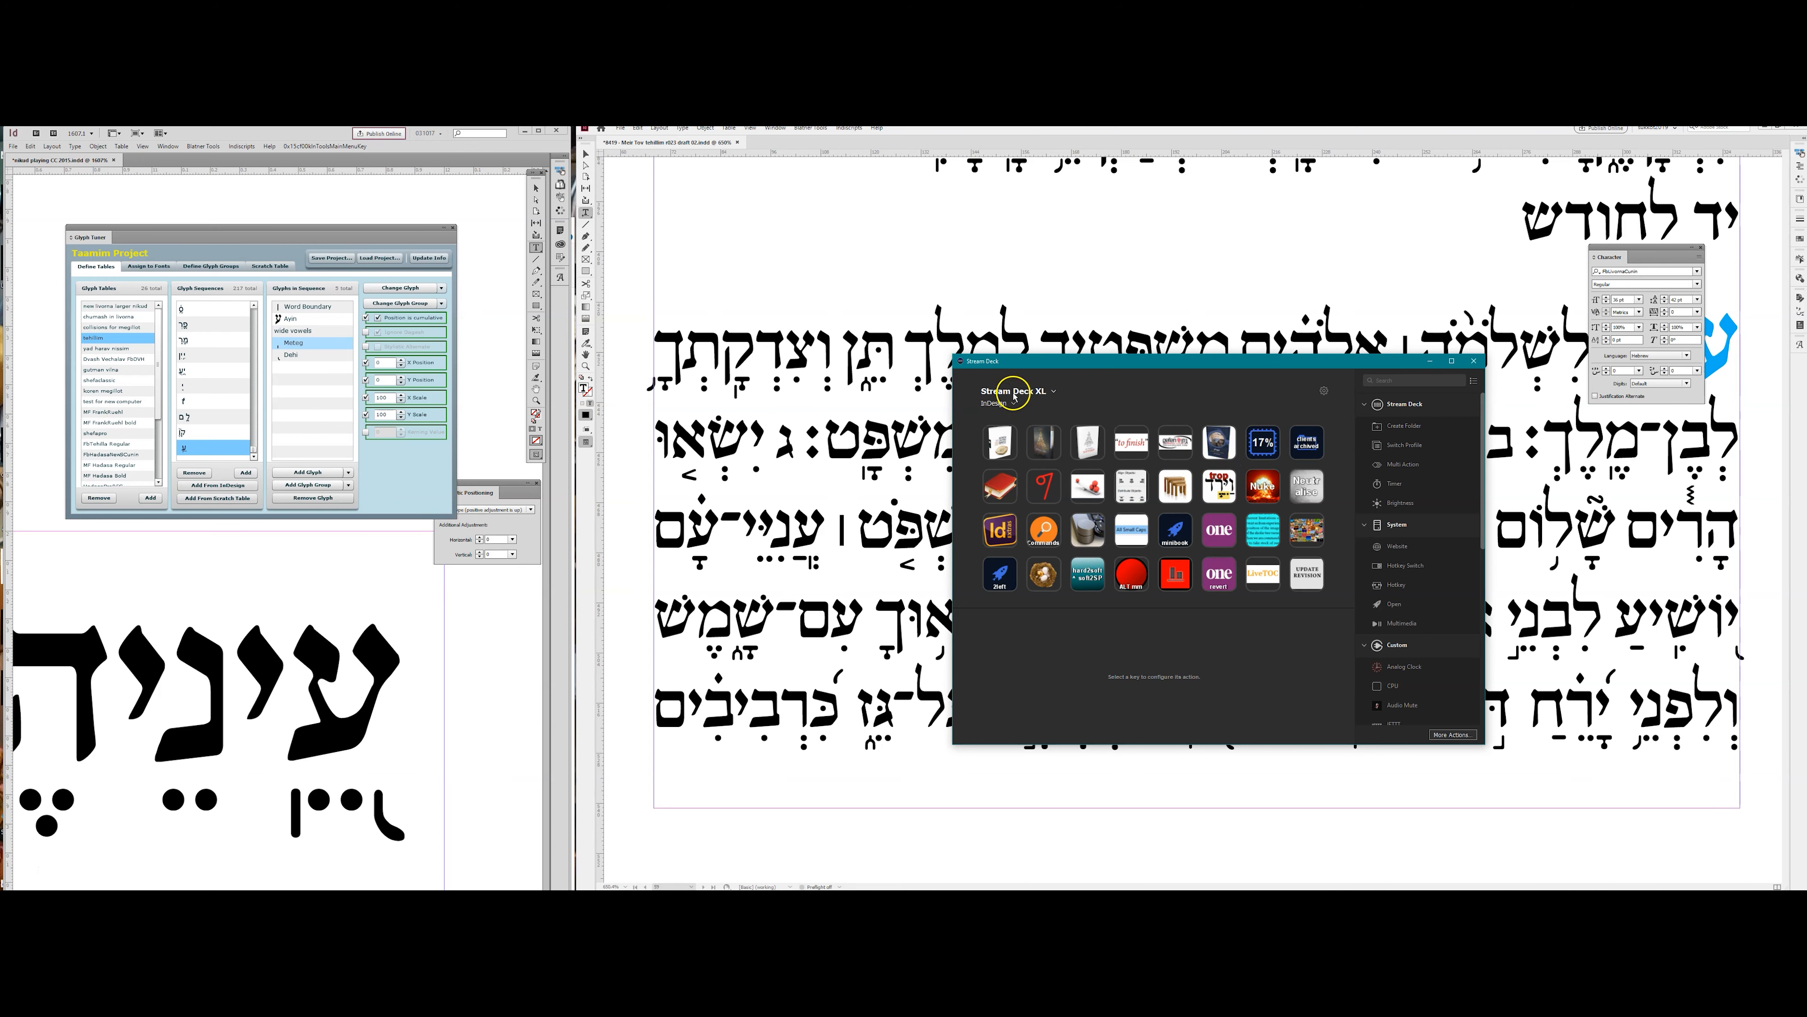
{"action": "left_click", "coordinate": [1014, 393]}
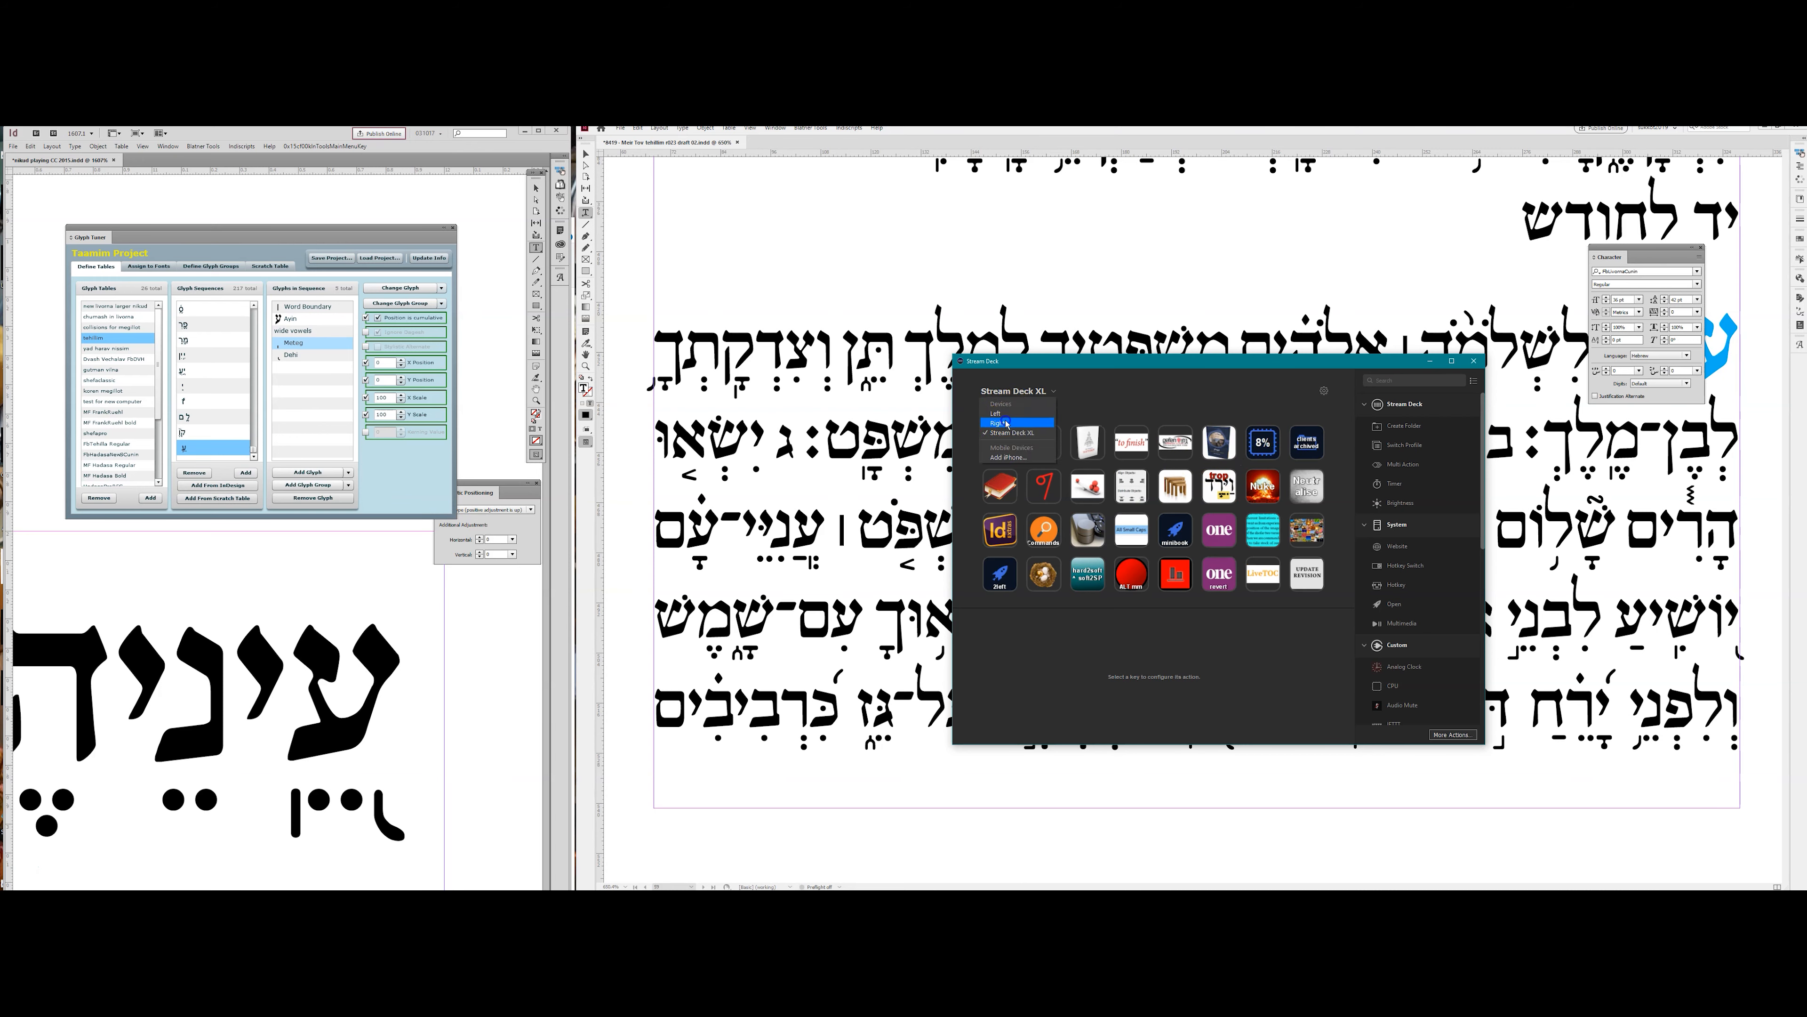
{"action": "left_click", "coordinate": [998, 423]}
{"action": "double_click", "coordinate": [1068, 462]}
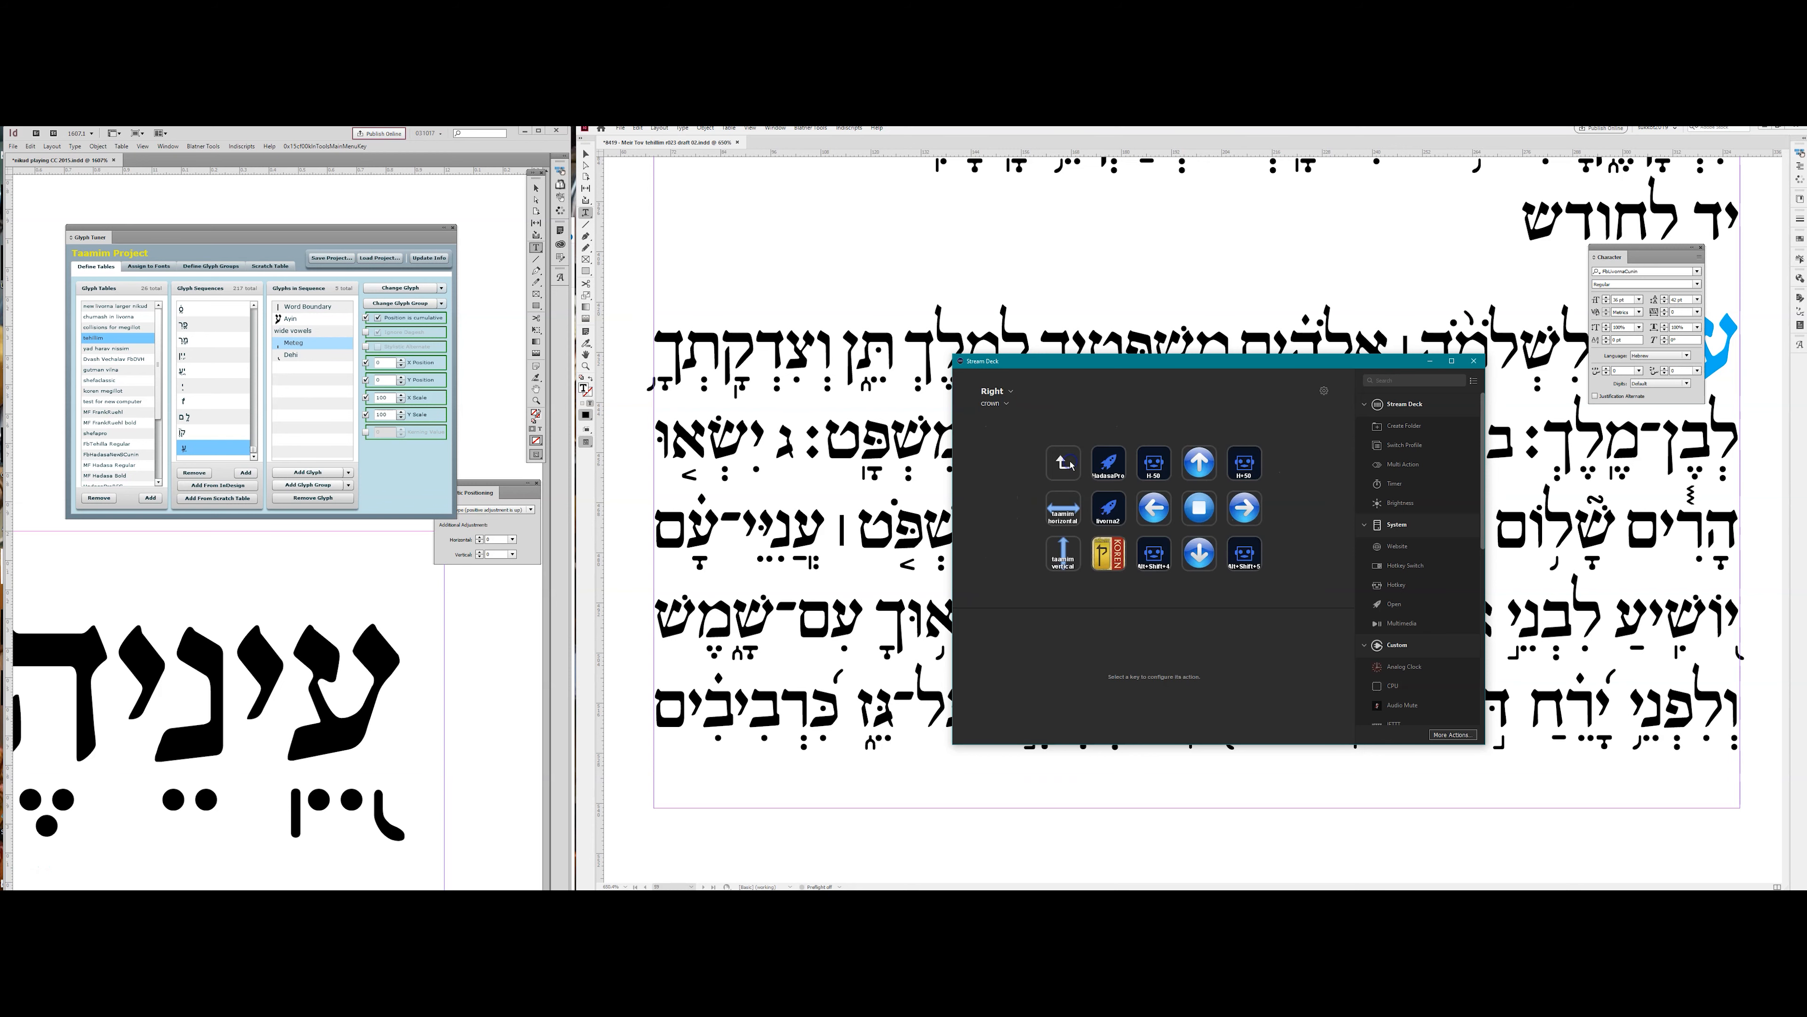
{"action": "left_click_drag", "start_coordinate": [1172, 364], "coordinate": [1145, 349]}
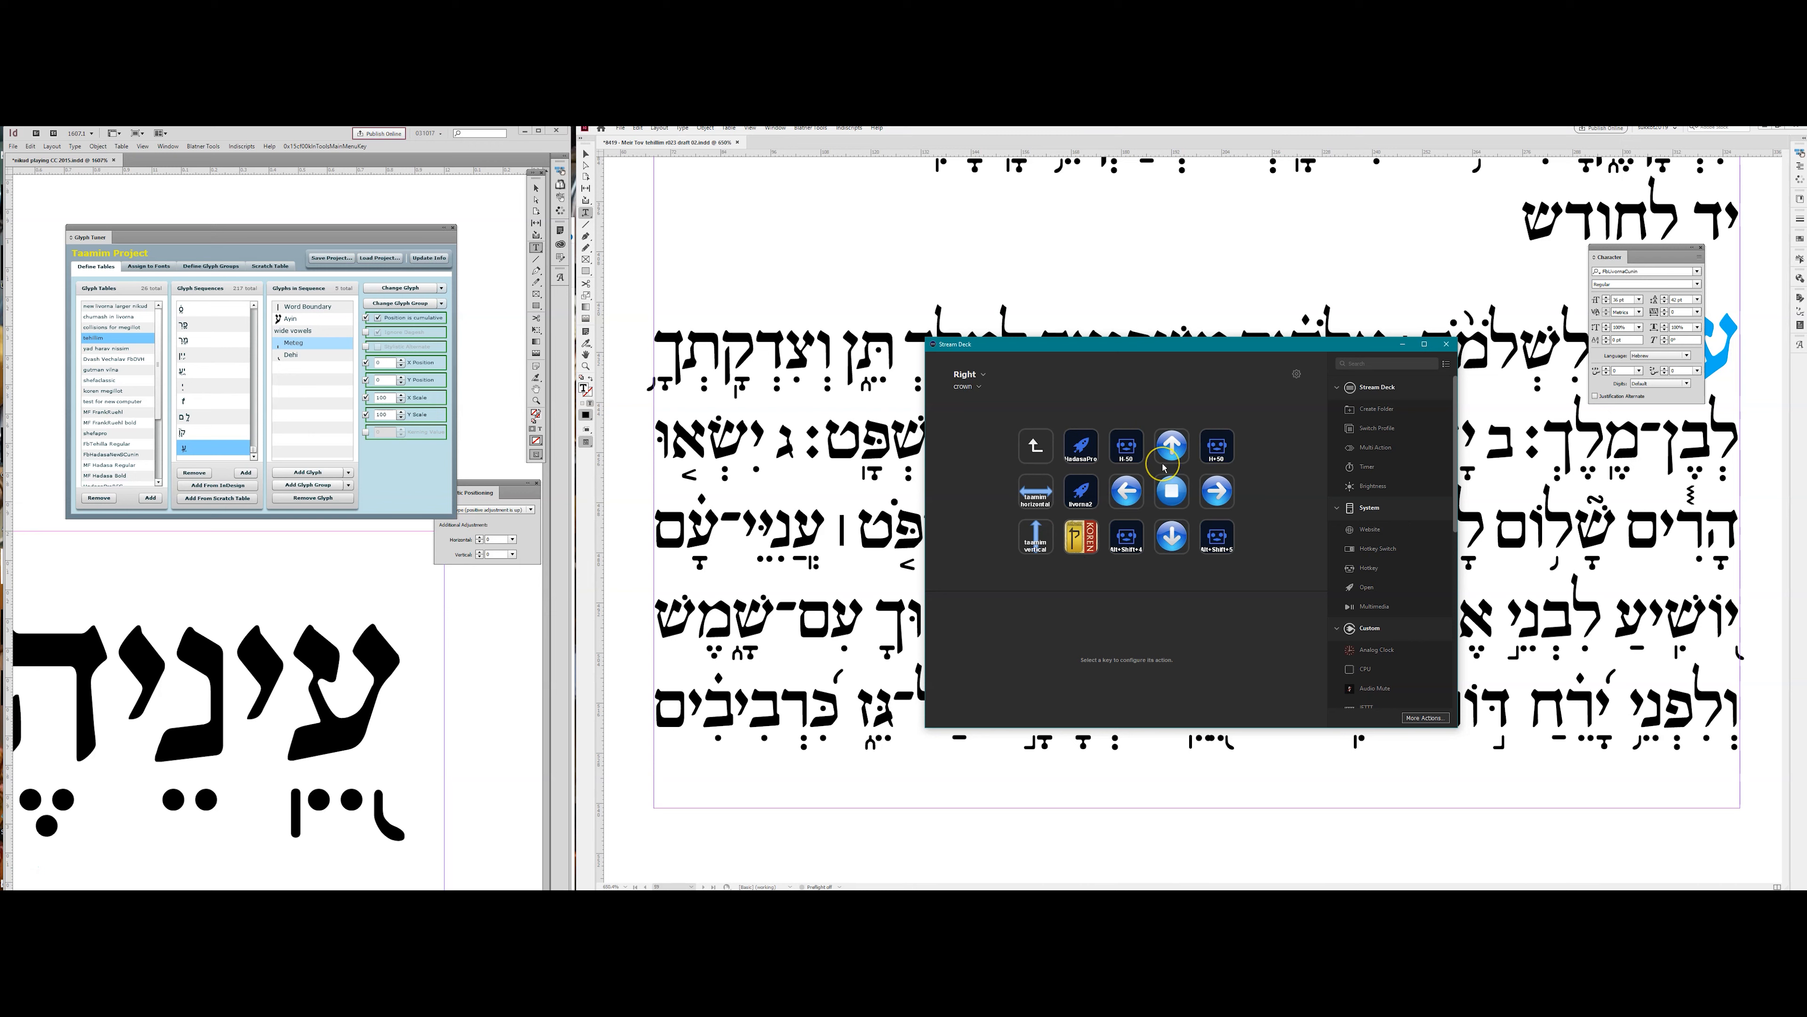
Inspect the actions assigned to the horizontal taamim key and to the arrow and stop keys on the Right device.
{"action": "left_click", "coordinate": [1035, 498]}
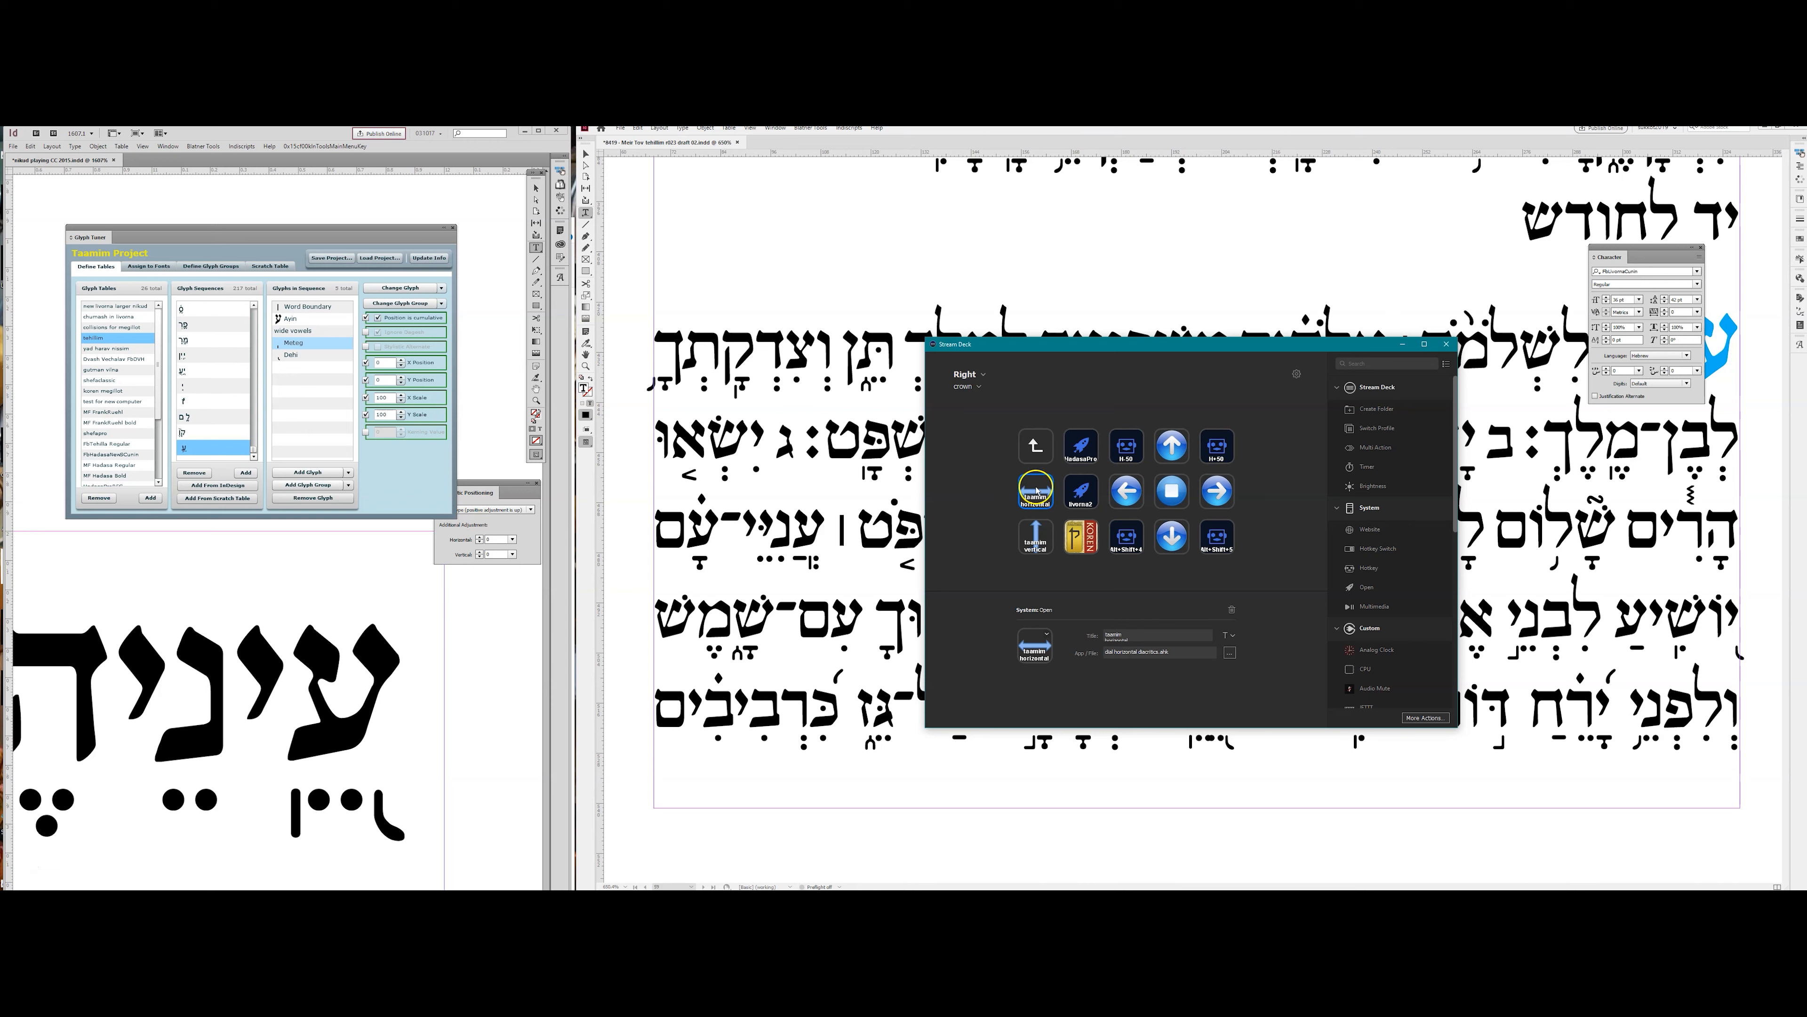
{"action": "left_click", "coordinate": [1126, 490]}
{"action": "left_click", "coordinate": [1215, 490]}
{"action": "left_click", "coordinate": [1125, 494]}
{"action": "left_click", "coordinate": [1215, 495]}
{"action": "left_click", "coordinate": [1126, 494]}
{"action": "left_click", "coordinate": [1171, 449]}
{"action": "left_click", "coordinate": [1172, 534]}
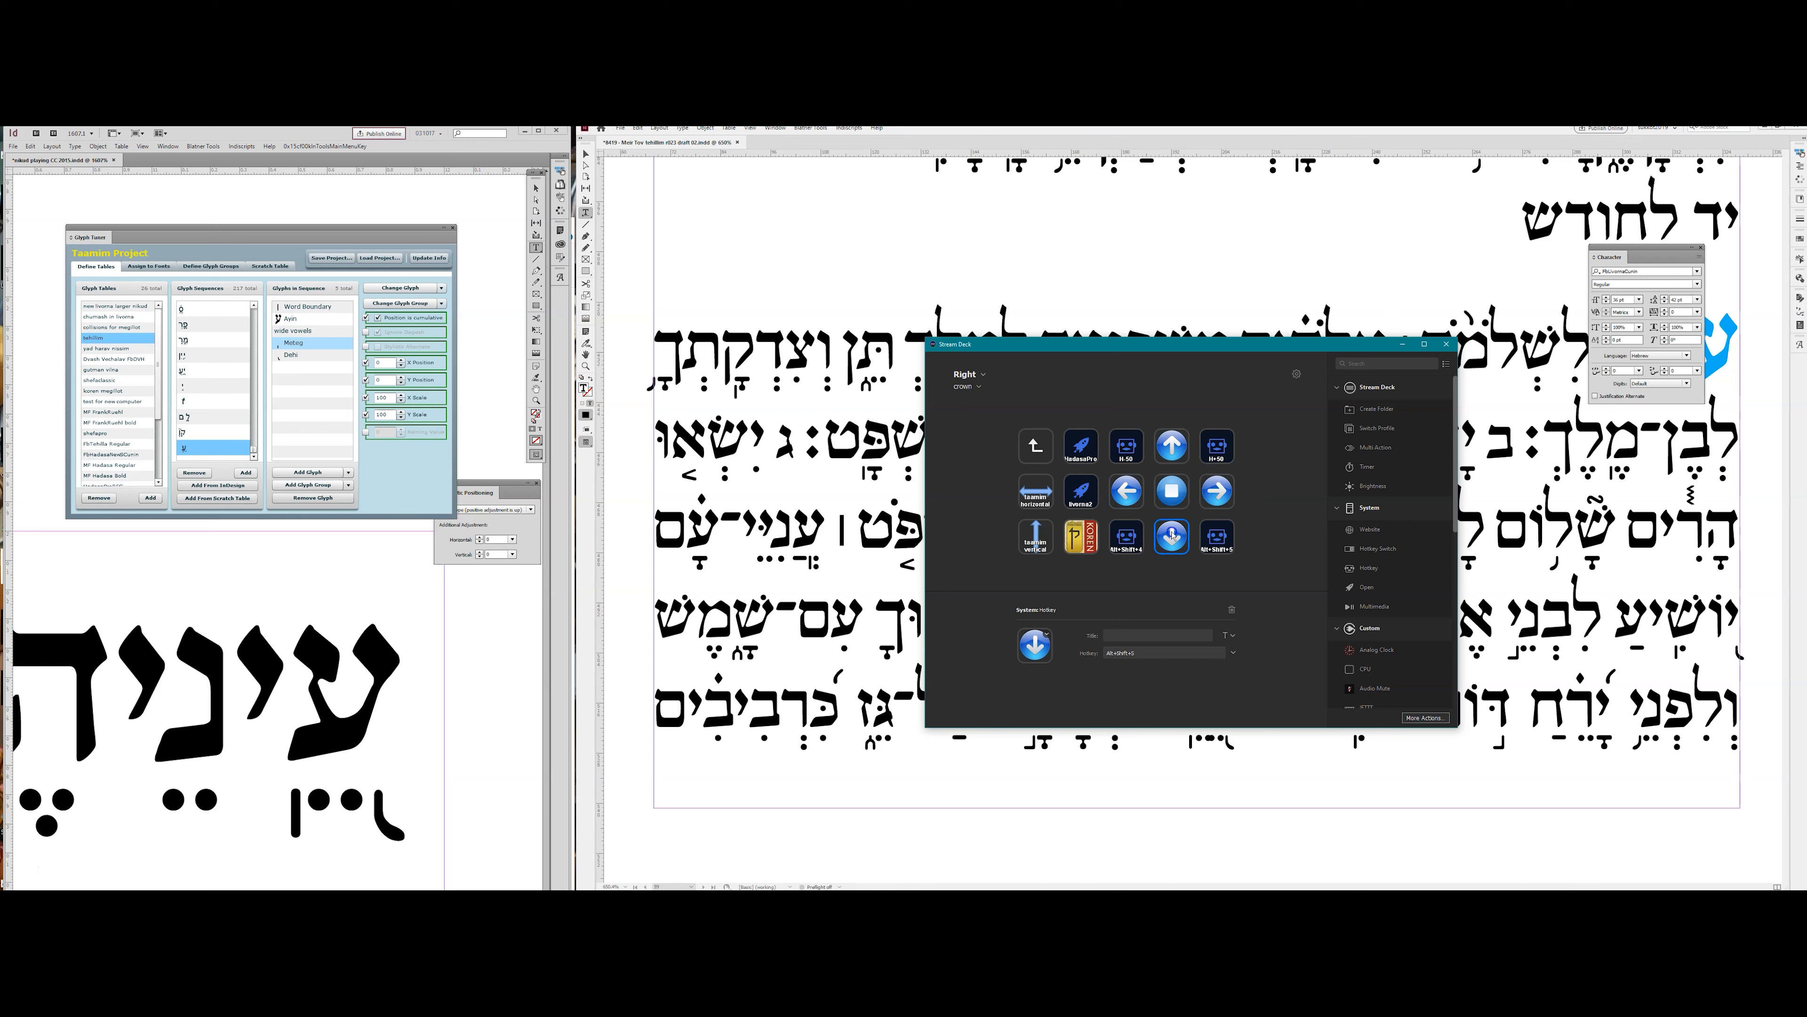
{"action": "left_click", "coordinate": [1175, 501]}
Inspect the KOREN key's action and open its script by searching the file launcher for "koren".
{"action": "left_click_drag", "start_coordinate": [1166, 350], "coordinate": [1166, 360]}
{"action": "left_click", "coordinate": [1087, 547]}
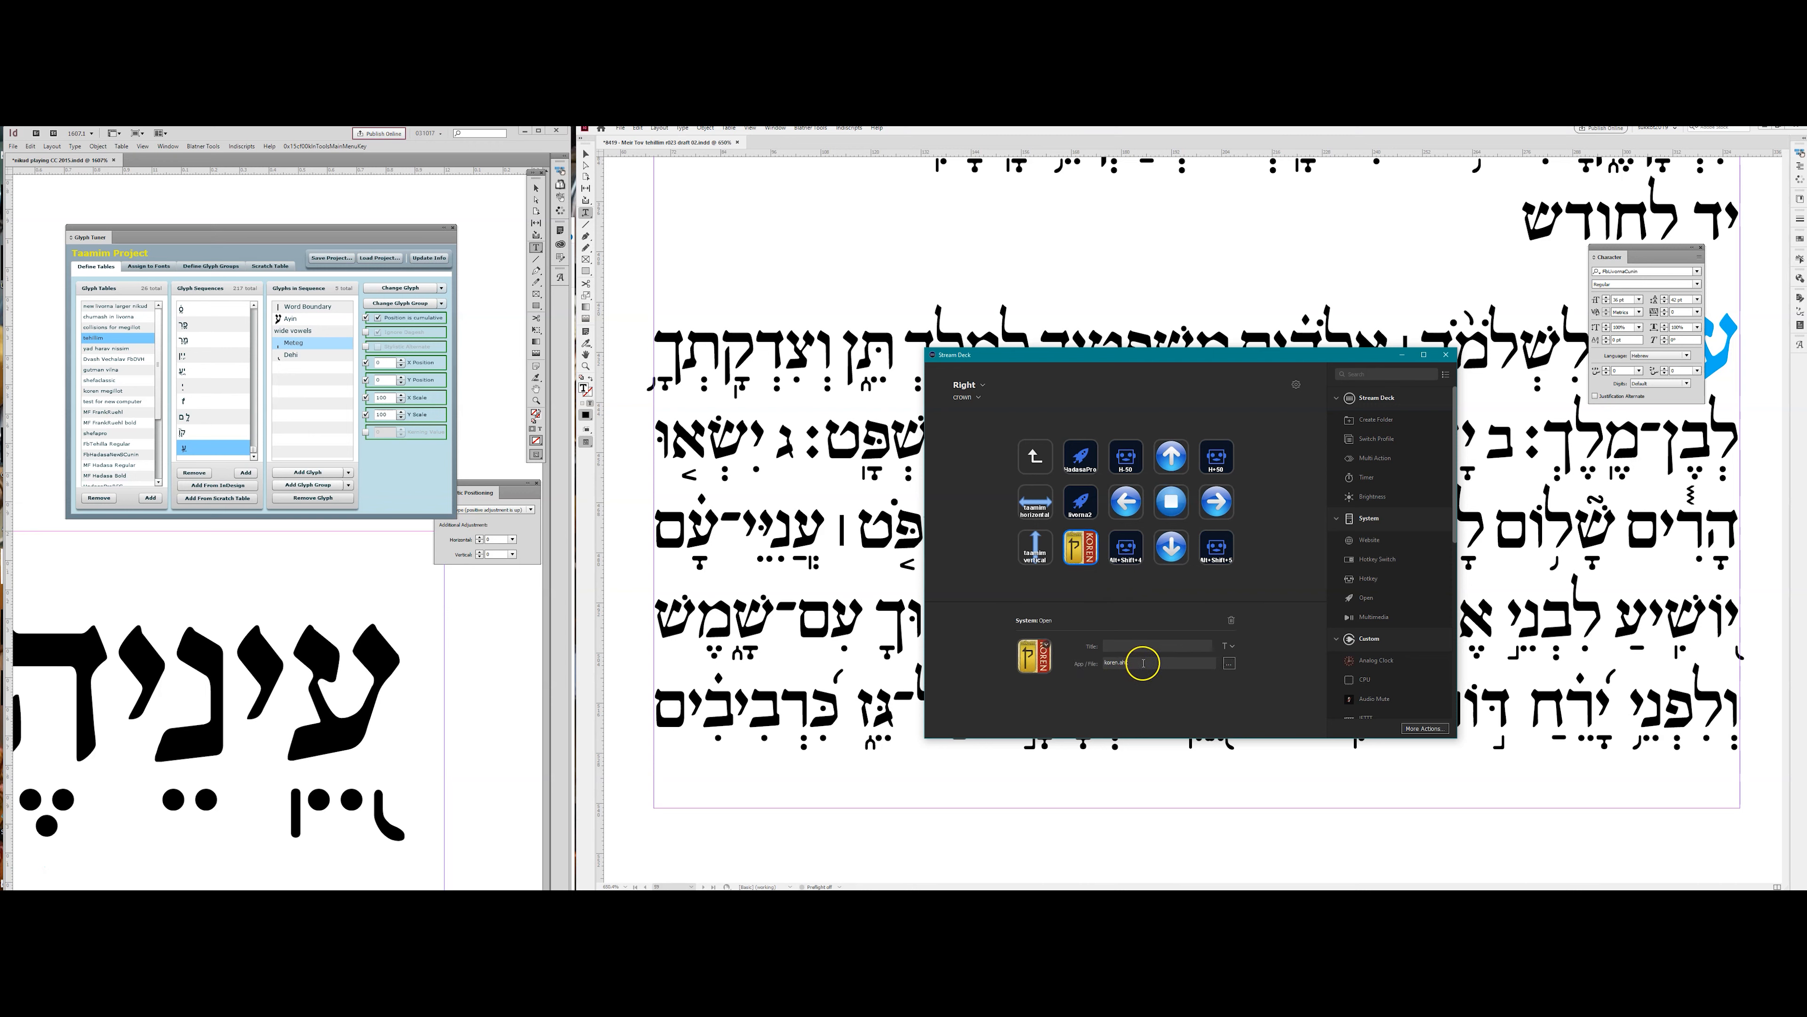
{"action": "key", "text": "ctrl"}
{"action": "key", "text": "ctrl"}
{"action": "type", "text": "koren"}
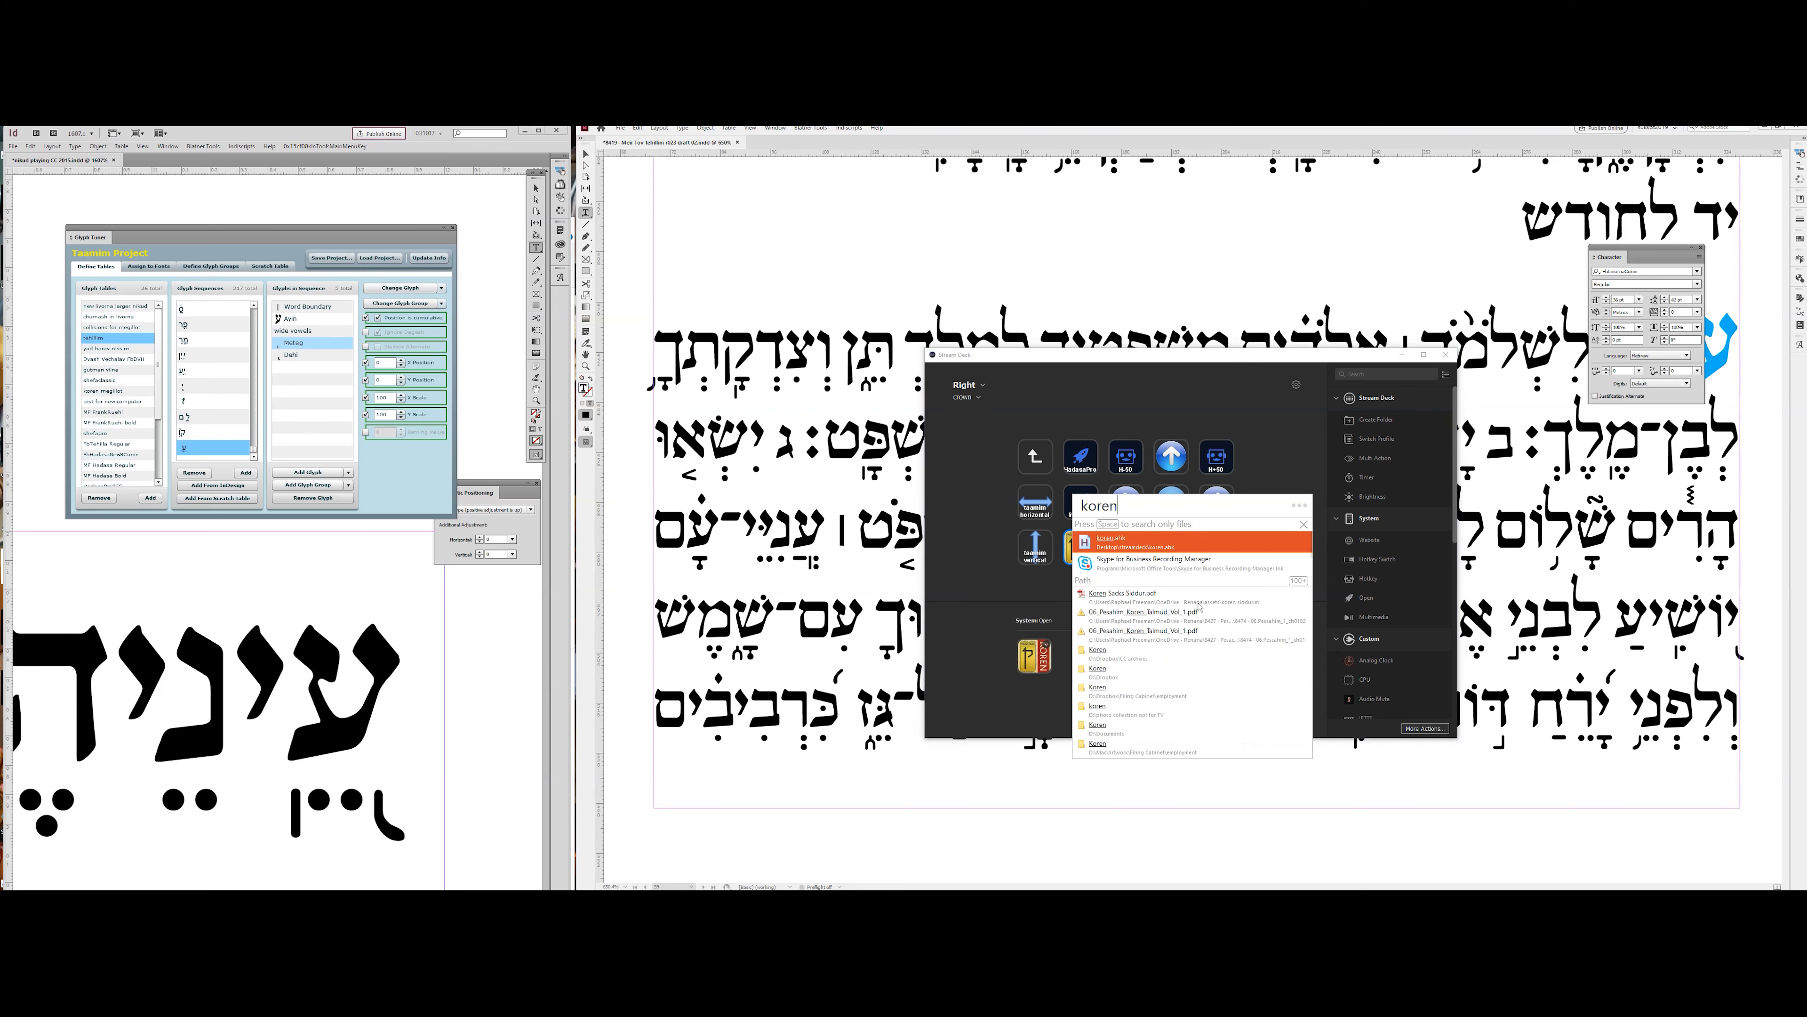
{"action": "key", "text": "Return"}
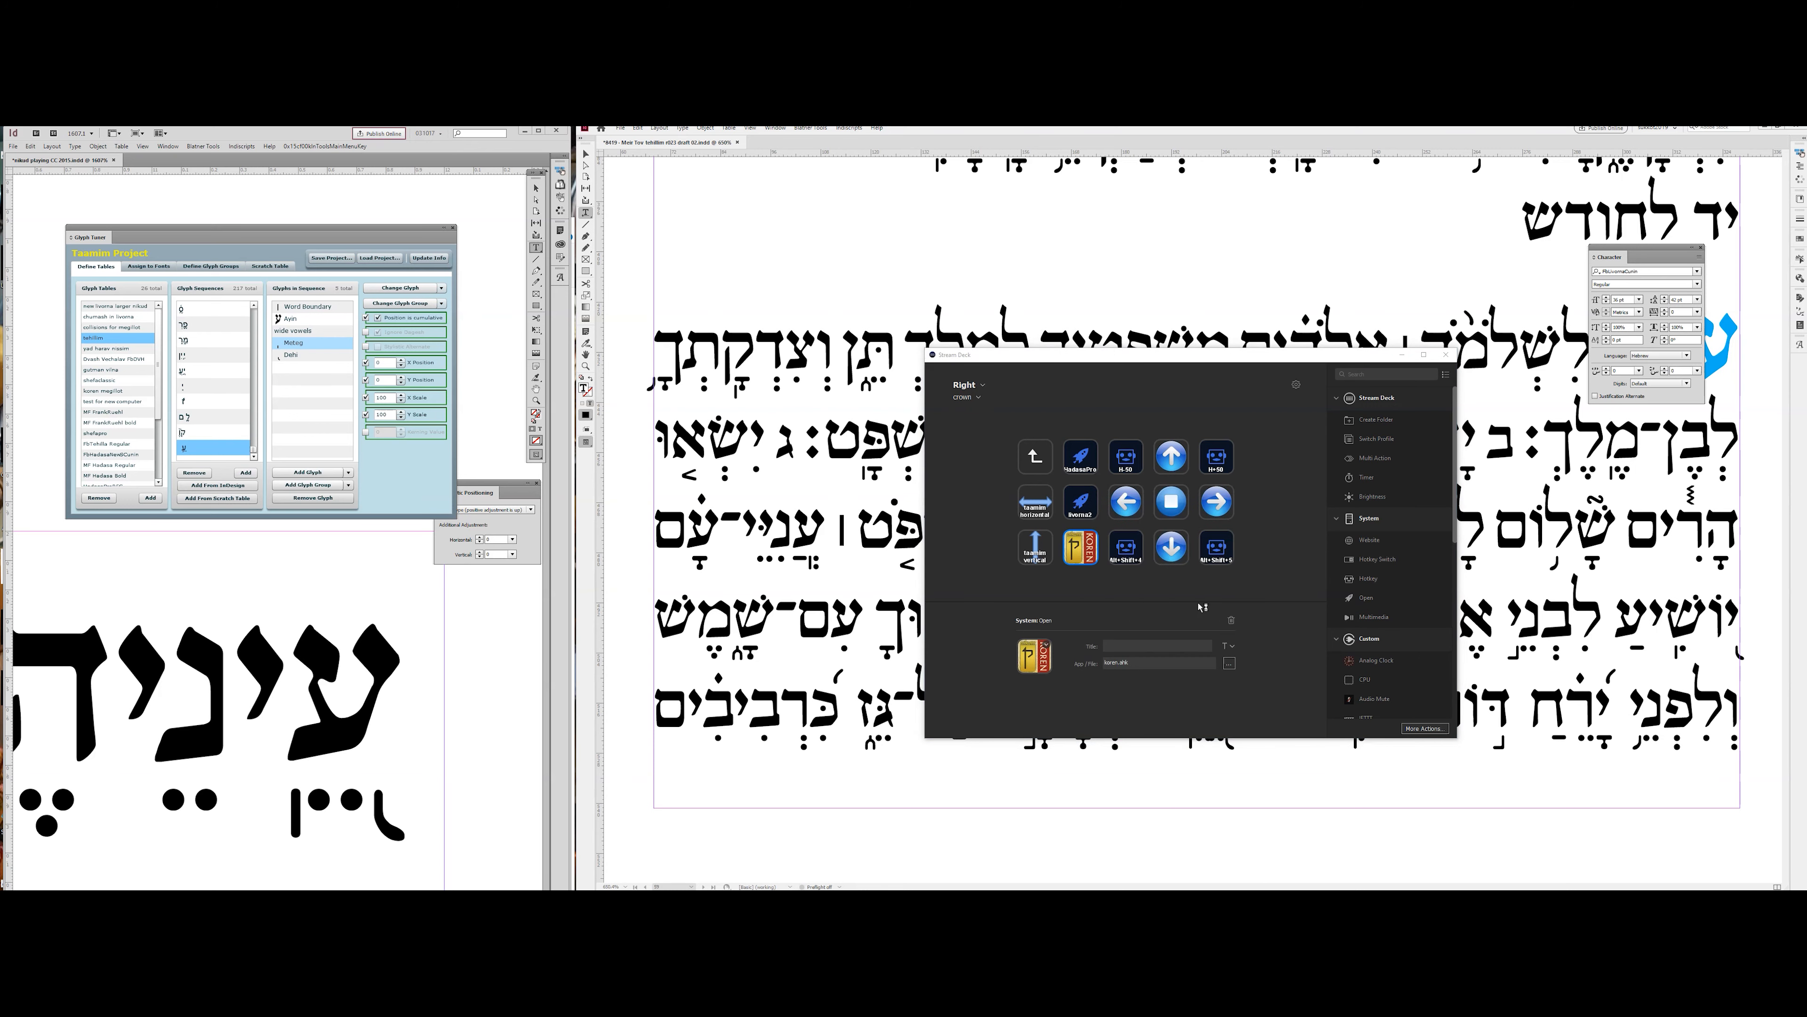
View the koren.ahk script in the editor, close it and the Stream Deck window, and return to the InDesign window with Glyph Tuner.
{"action": "left_click_drag", "start_coordinate": [529, 403], "coordinate": [1237, 379]}
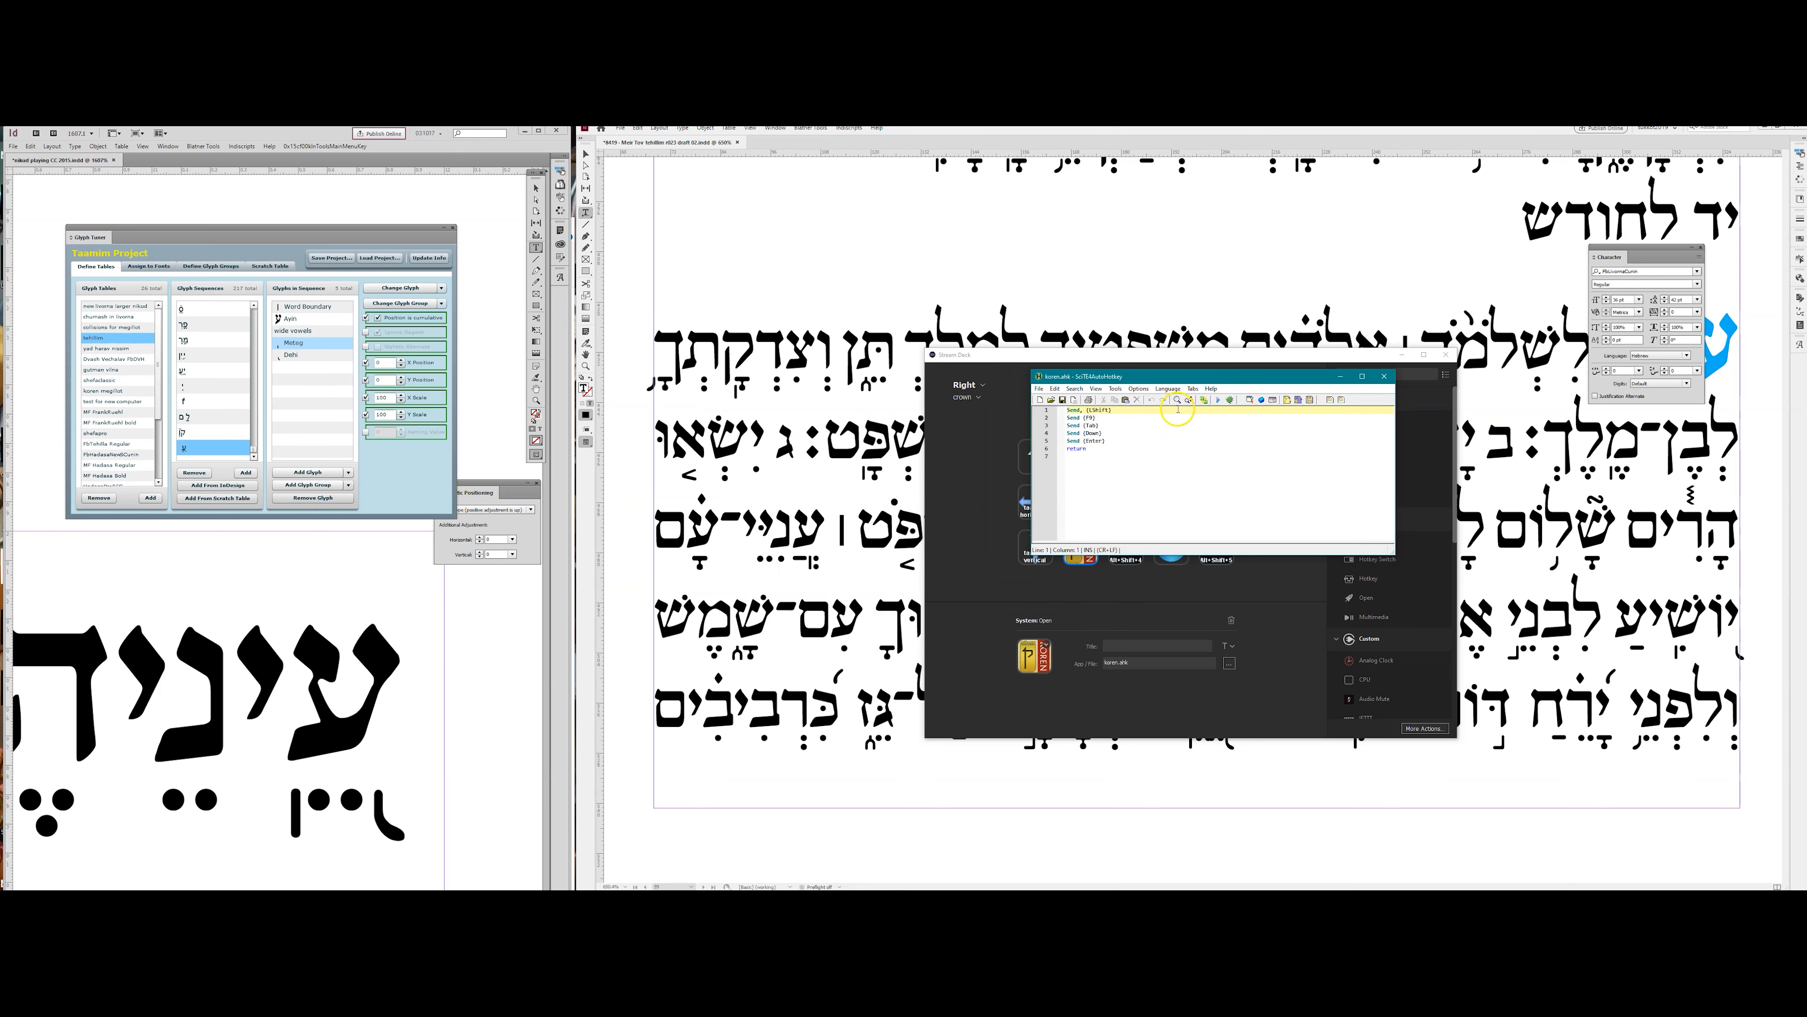
{"action": "left_click_drag", "start_coordinate": [1127, 376], "coordinate": [1091, 407]}
{"action": "left_click", "coordinate": [1351, 410]}
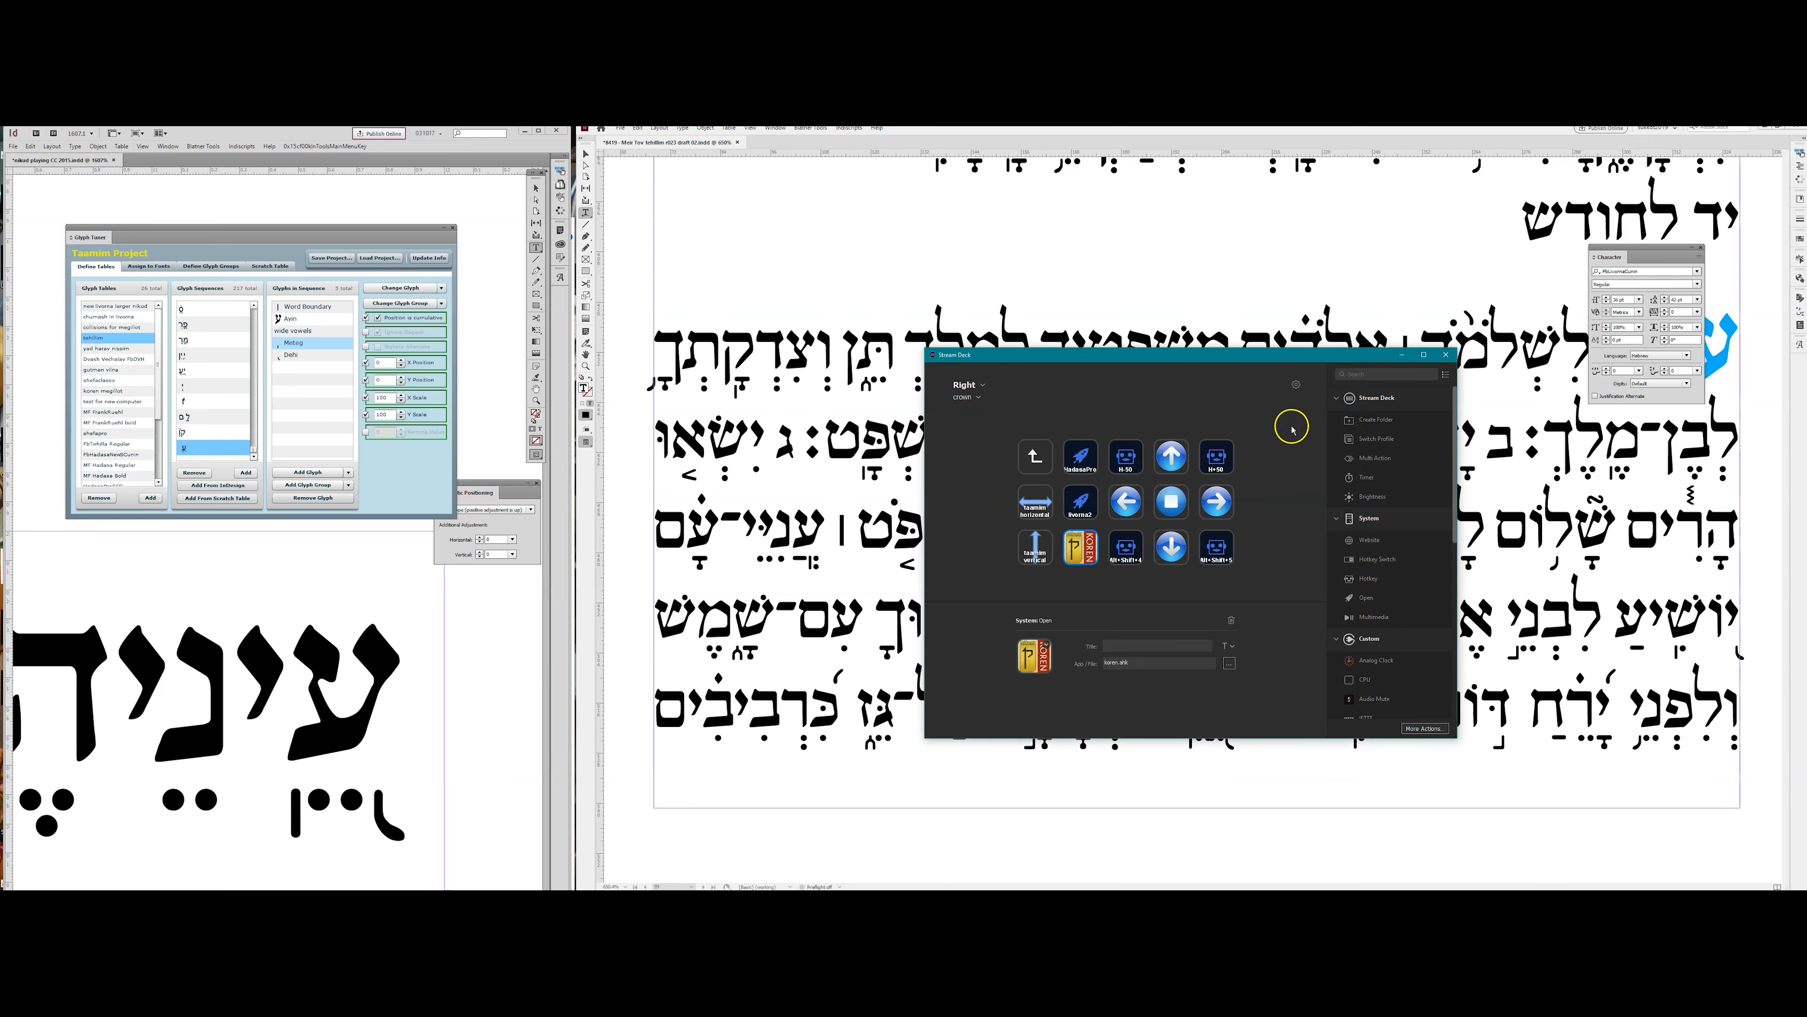
{"action": "left_click", "coordinate": [1446, 355]}
{"action": "left_click", "coordinate": [472, 440]}
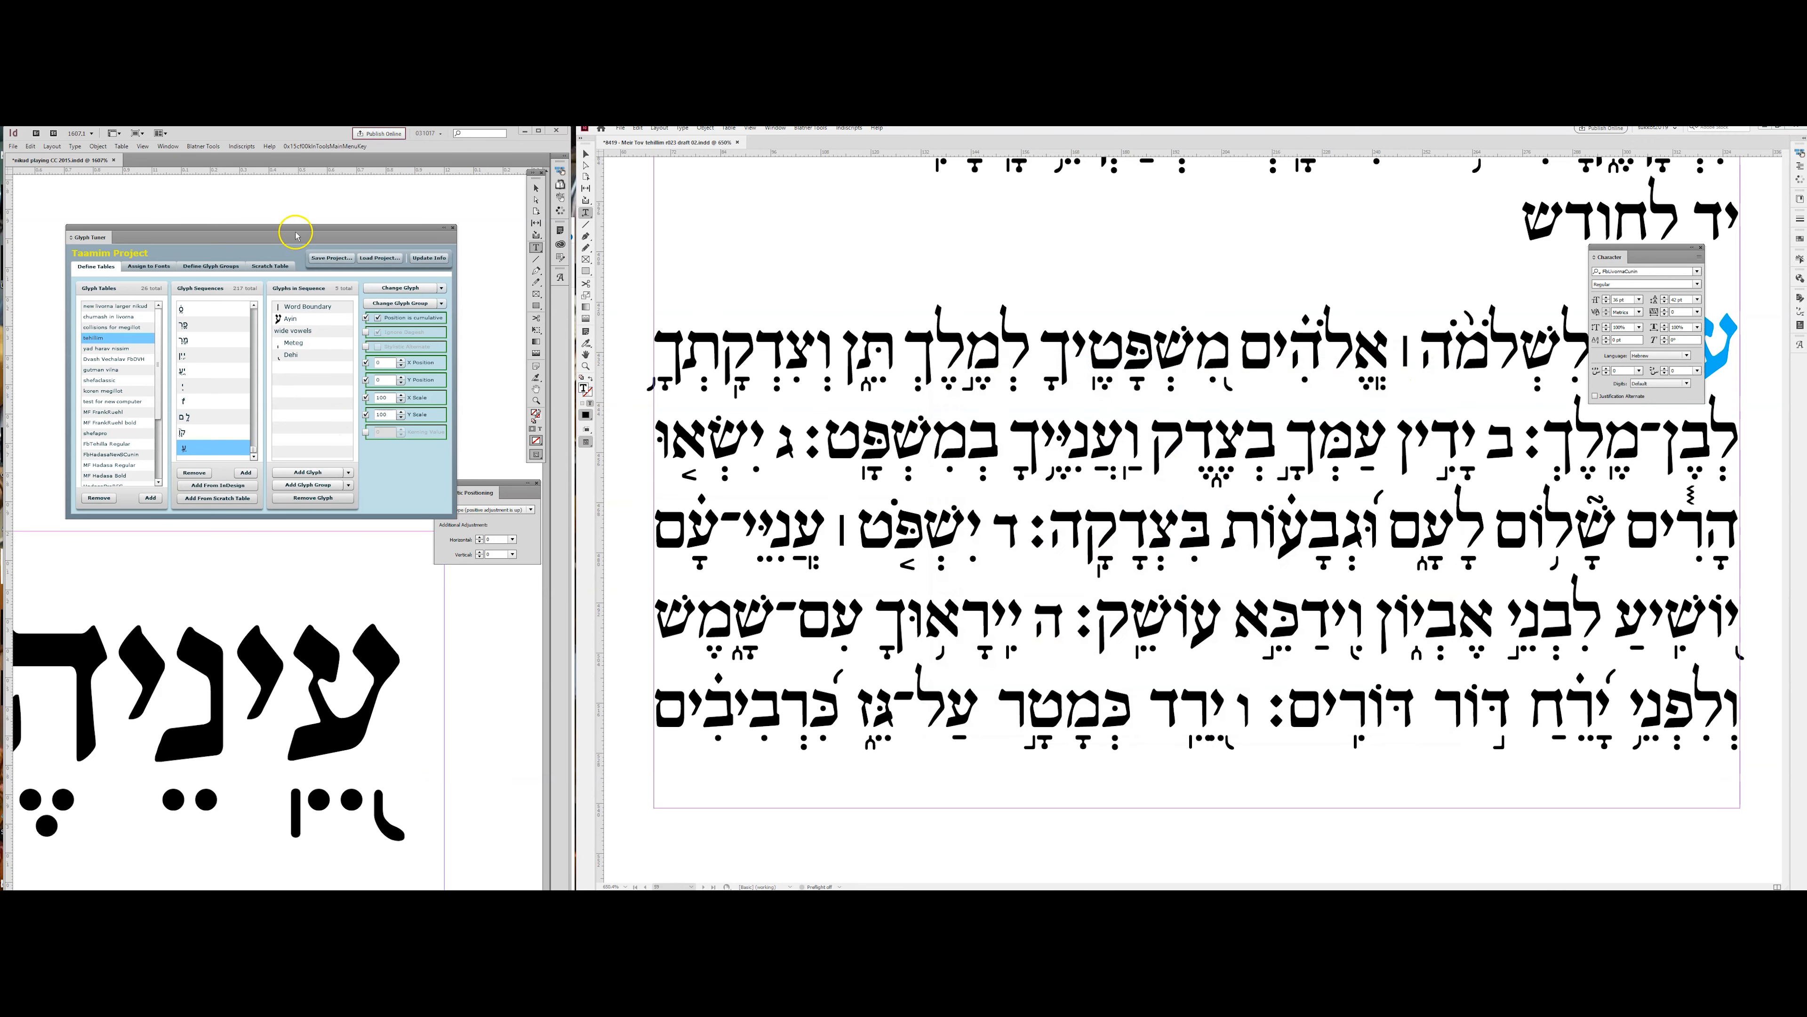
{"action": "left_click", "coordinate": [225, 436]}
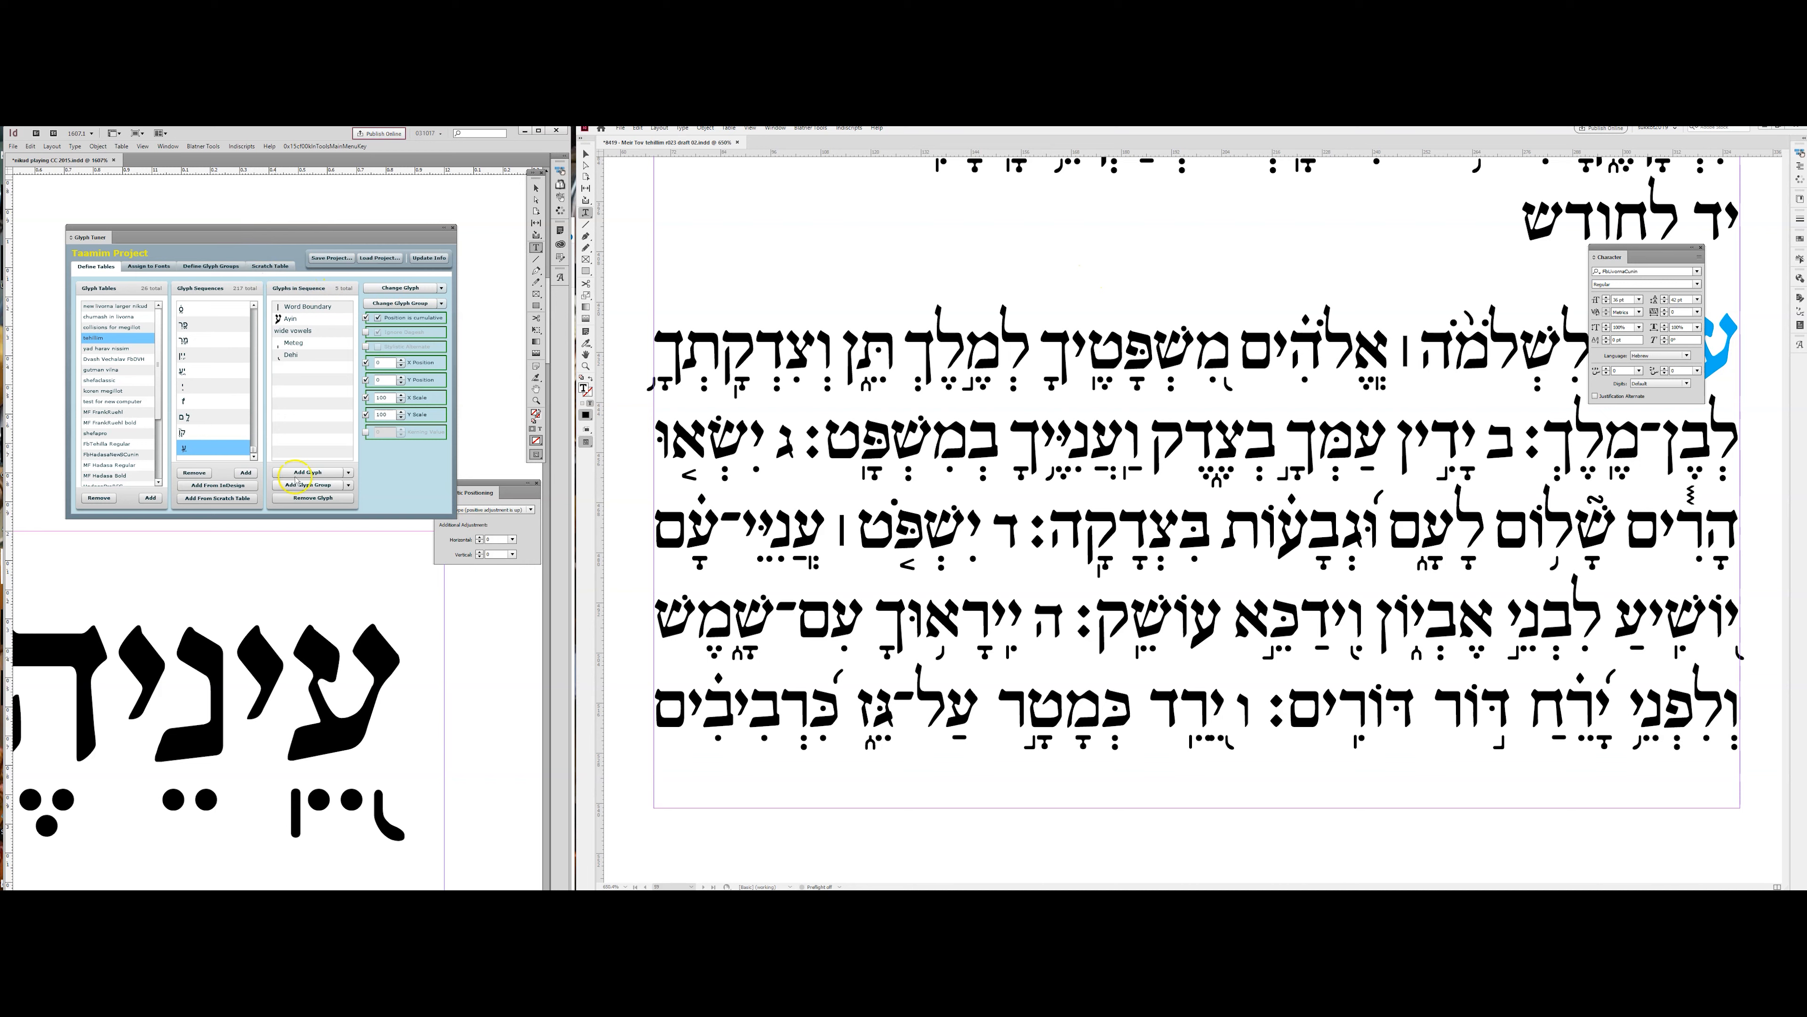
{"action": "left_click_drag", "start_coordinate": [199, 232], "coordinate": [203, 240]}
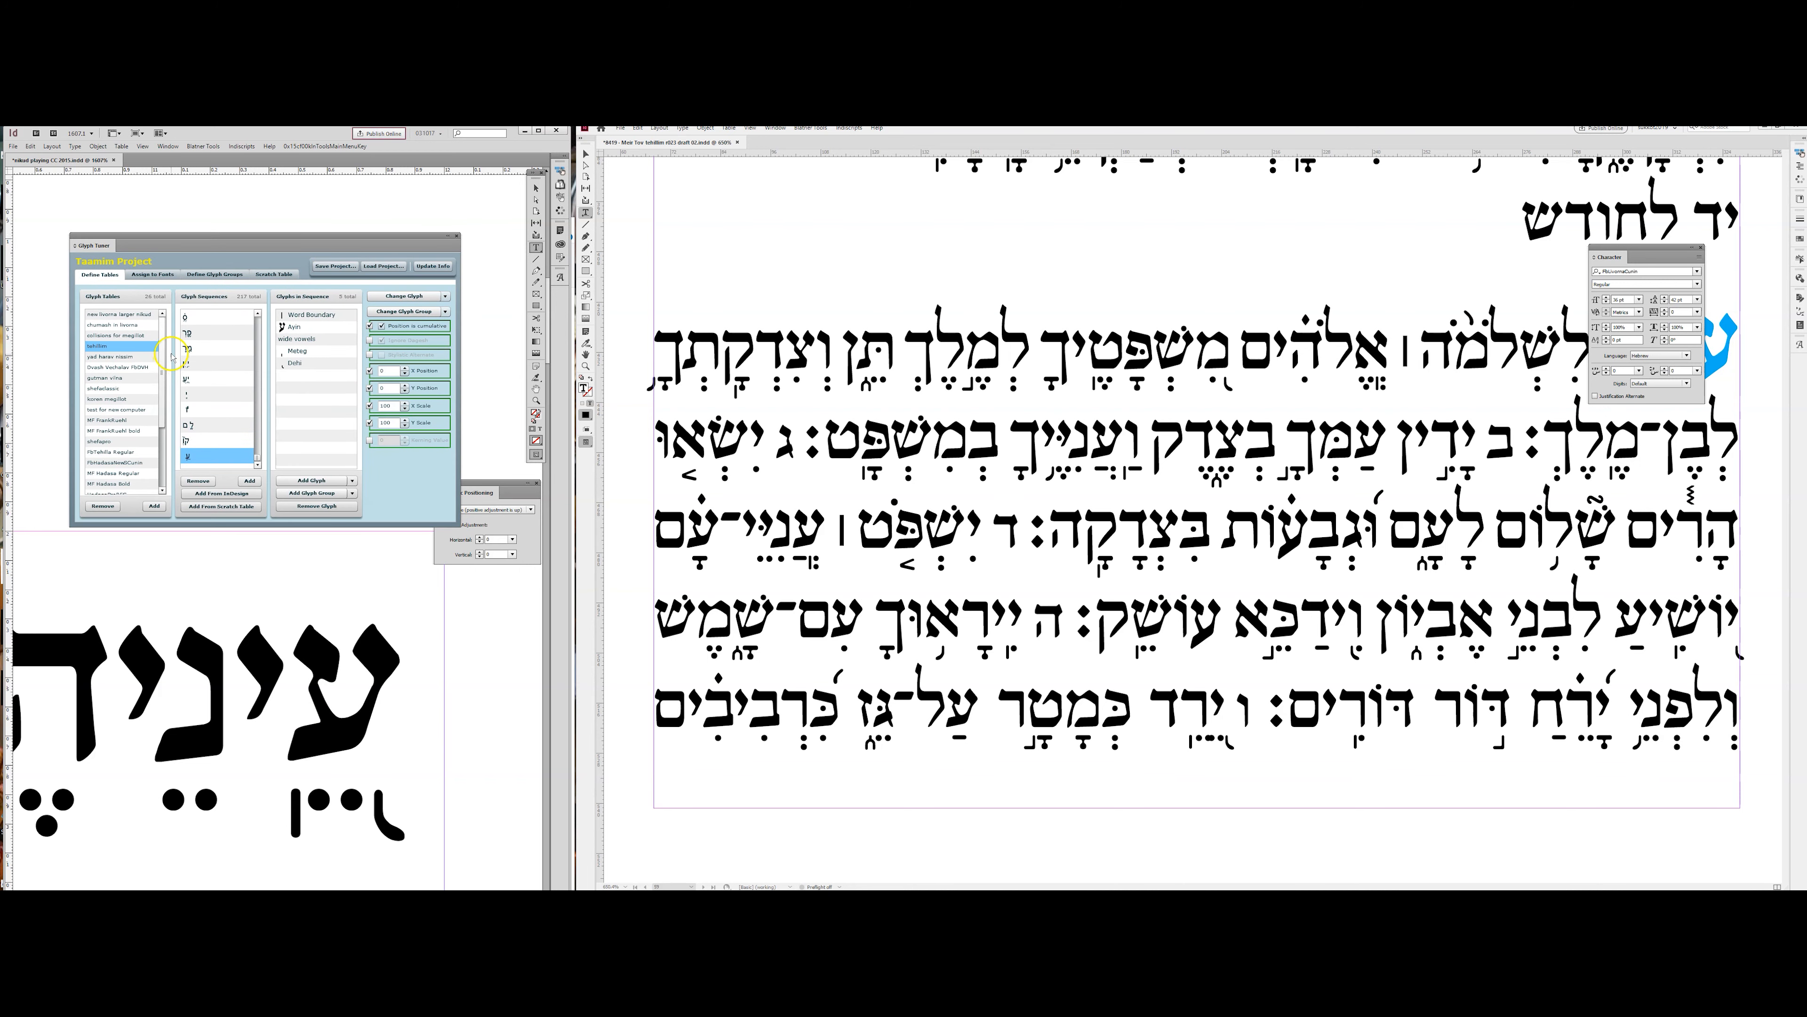
{"action": "left_click", "coordinate": [208, 240]}
{"action": "left_click_drag", "start_coordinate": [209, 243], "coordinate": [205, 235]}
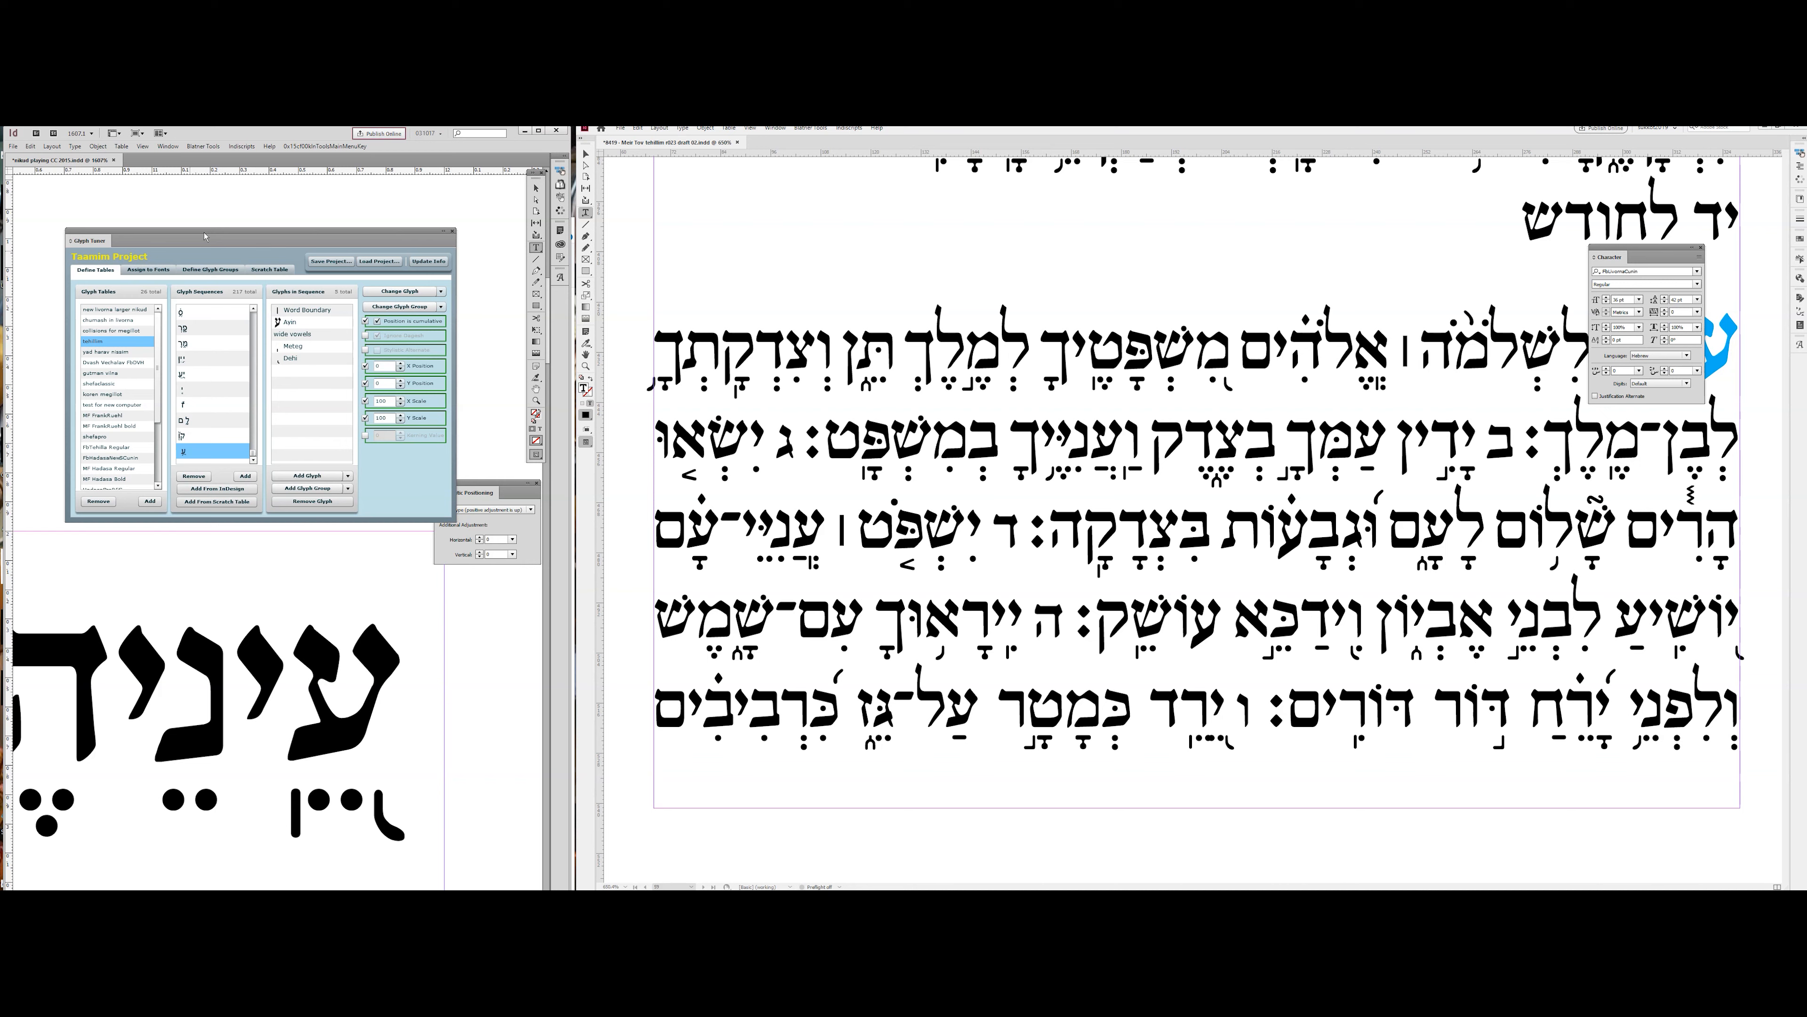
{"action": "left_click_drag", "start_coordinate": [261, 239], "coordinate": [244, 235]}
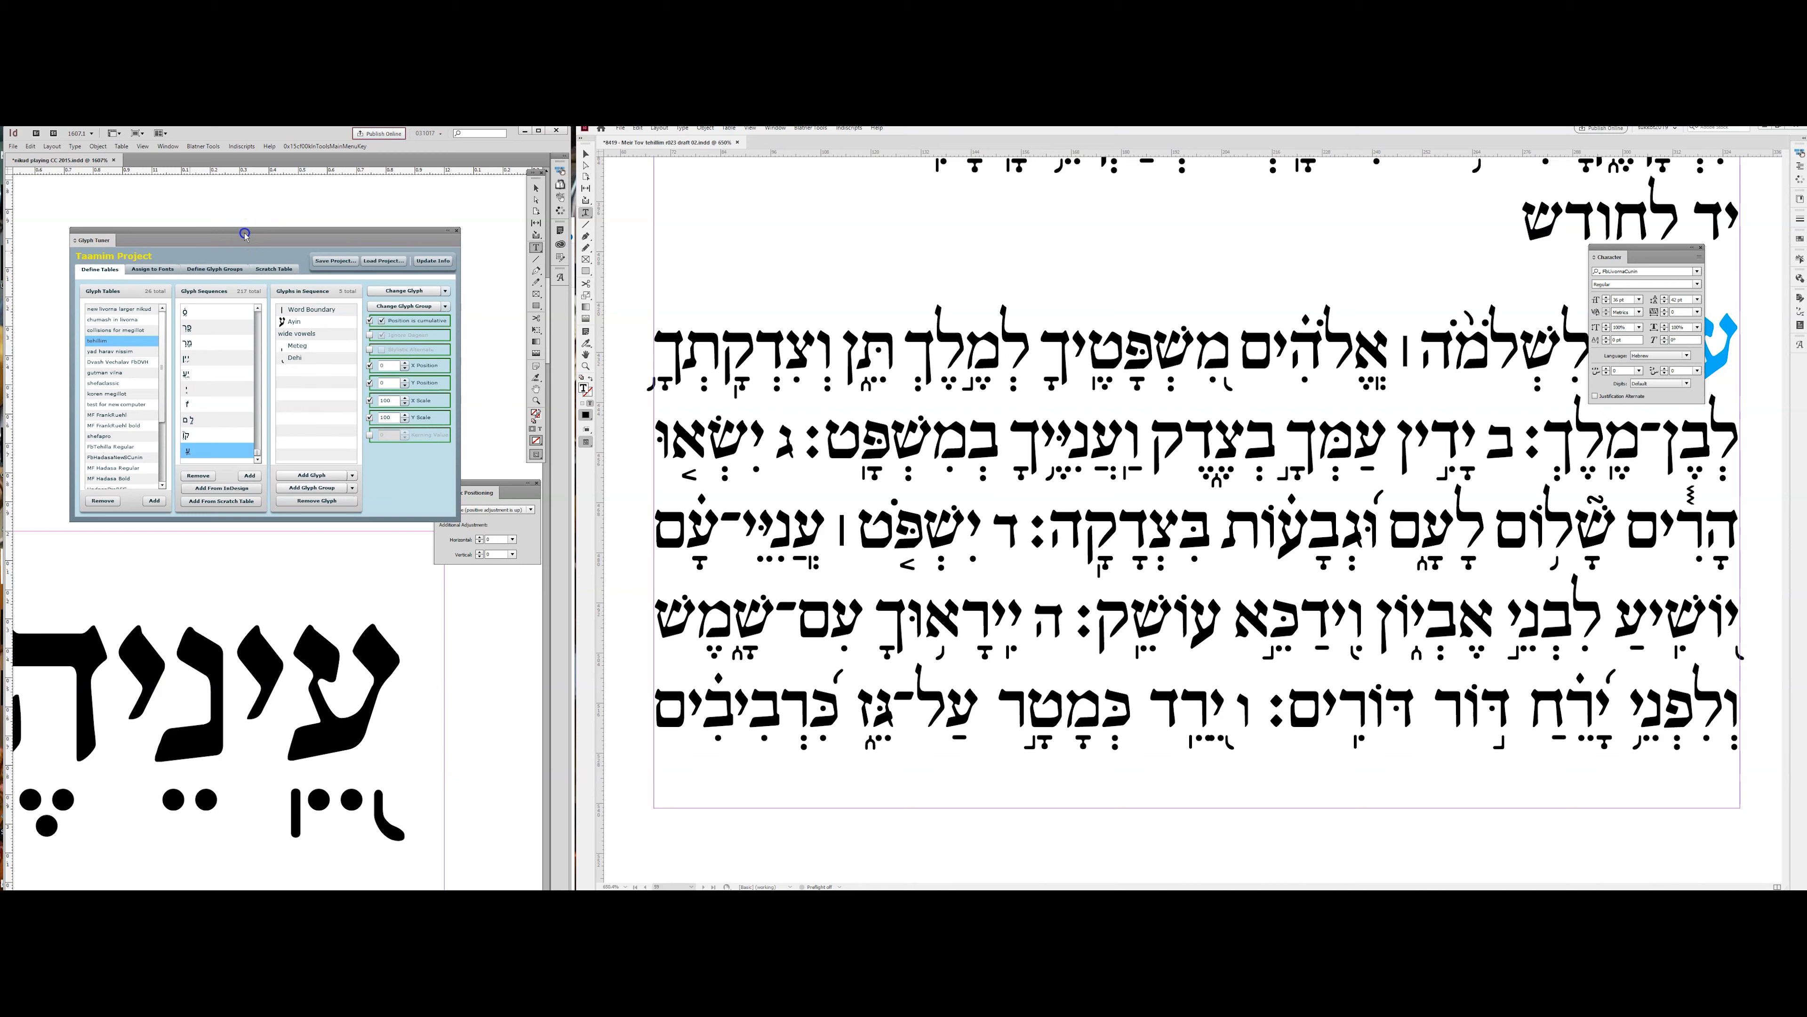
{"action": "left_click_drag", "start_coordinate": [244, 233], "coordinate": [244, 235]}
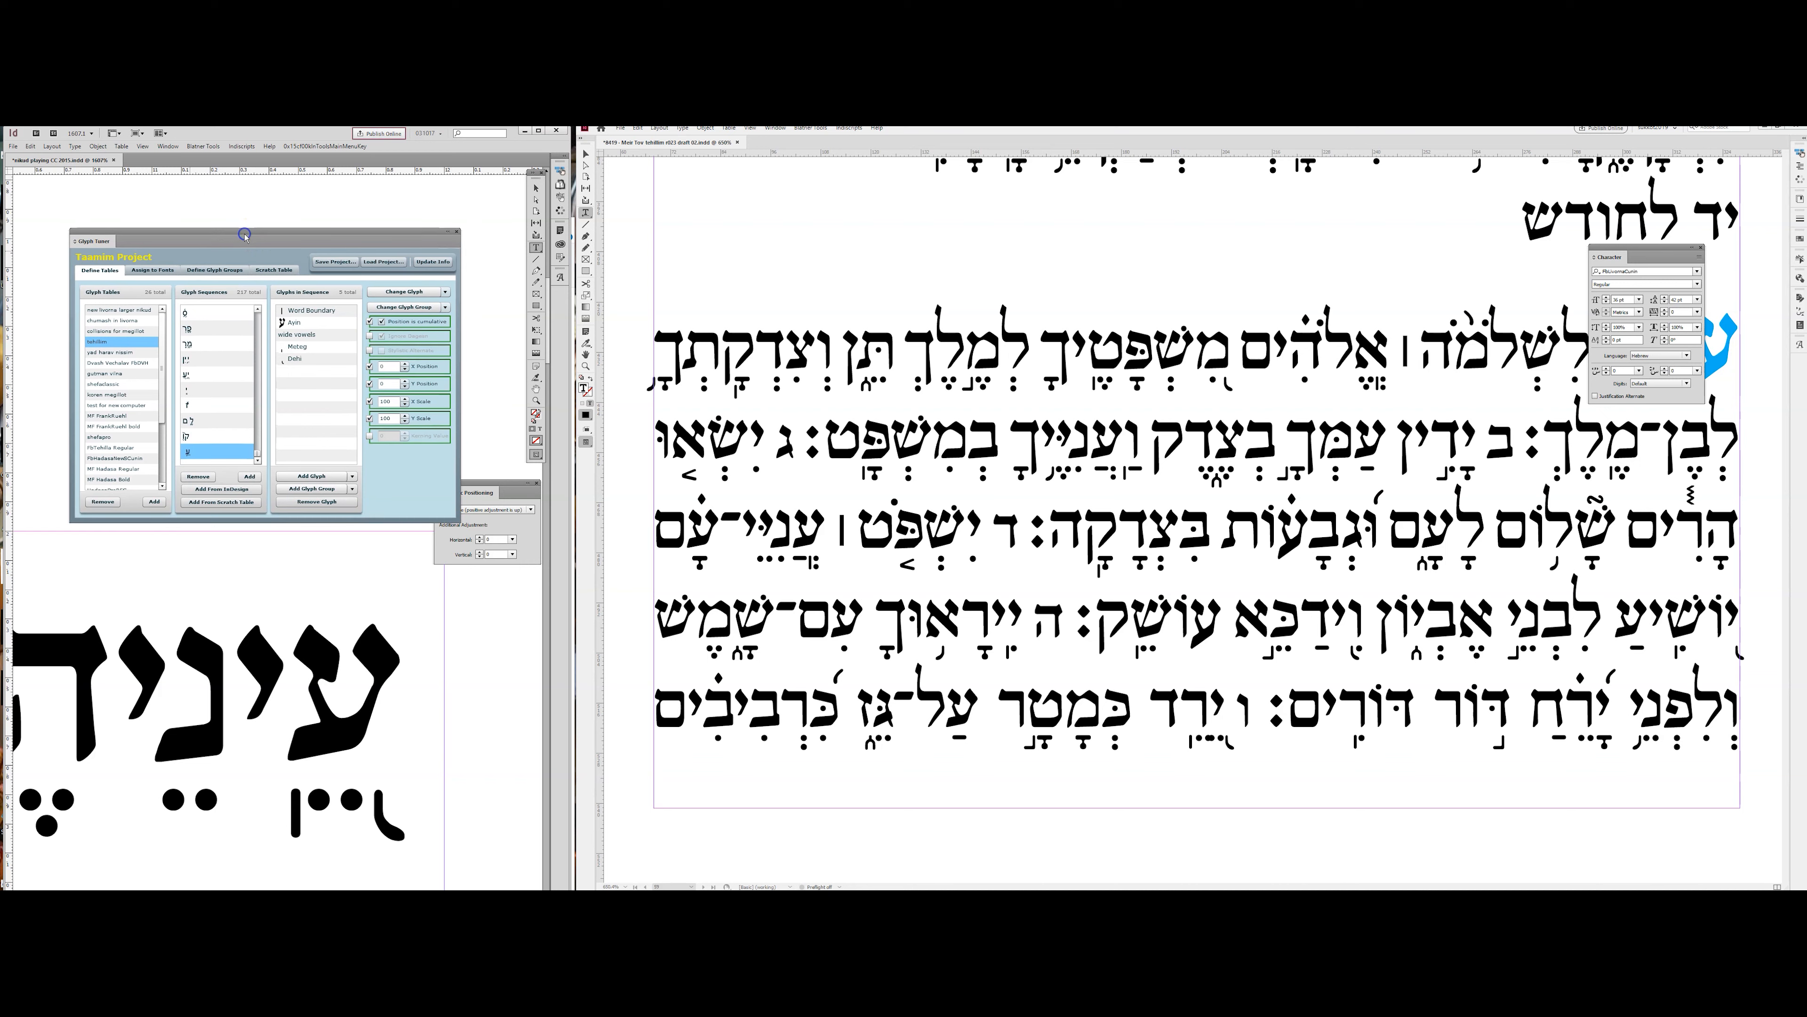
{"action": "left_click", "coordinate": [931, 410]}
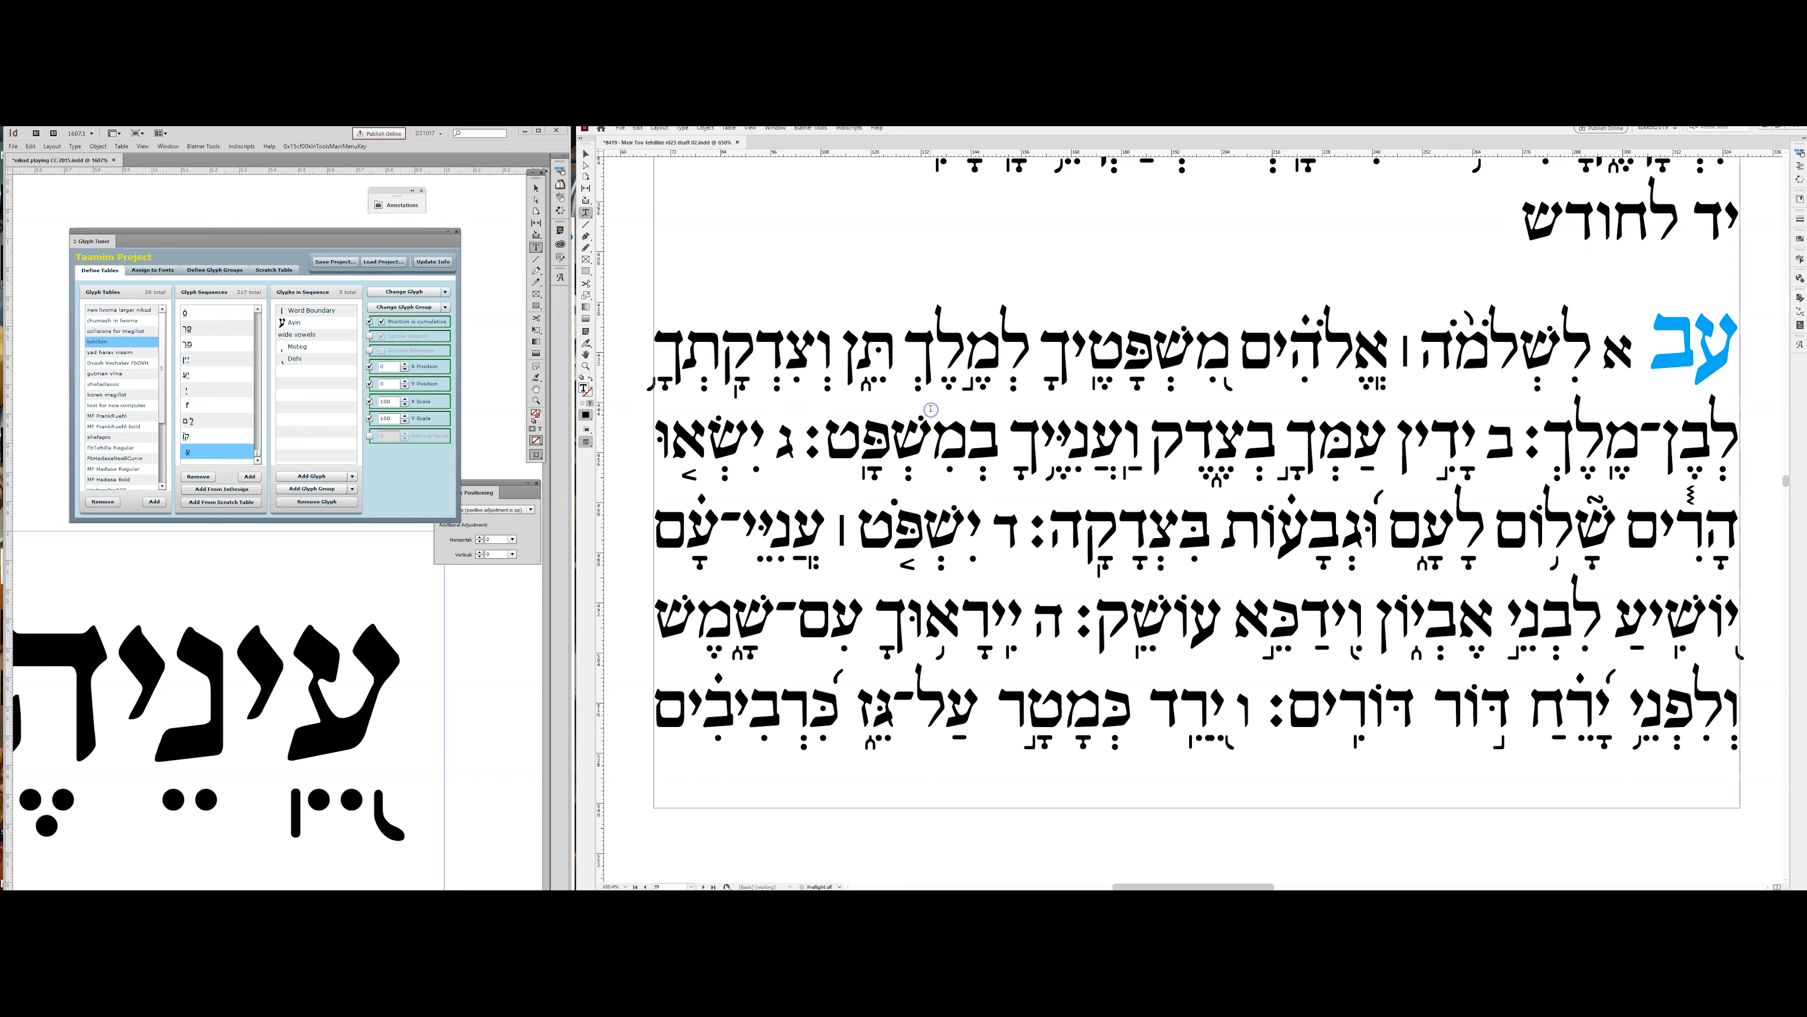
{"action": "left_click", "coordinate": [229, 244]}
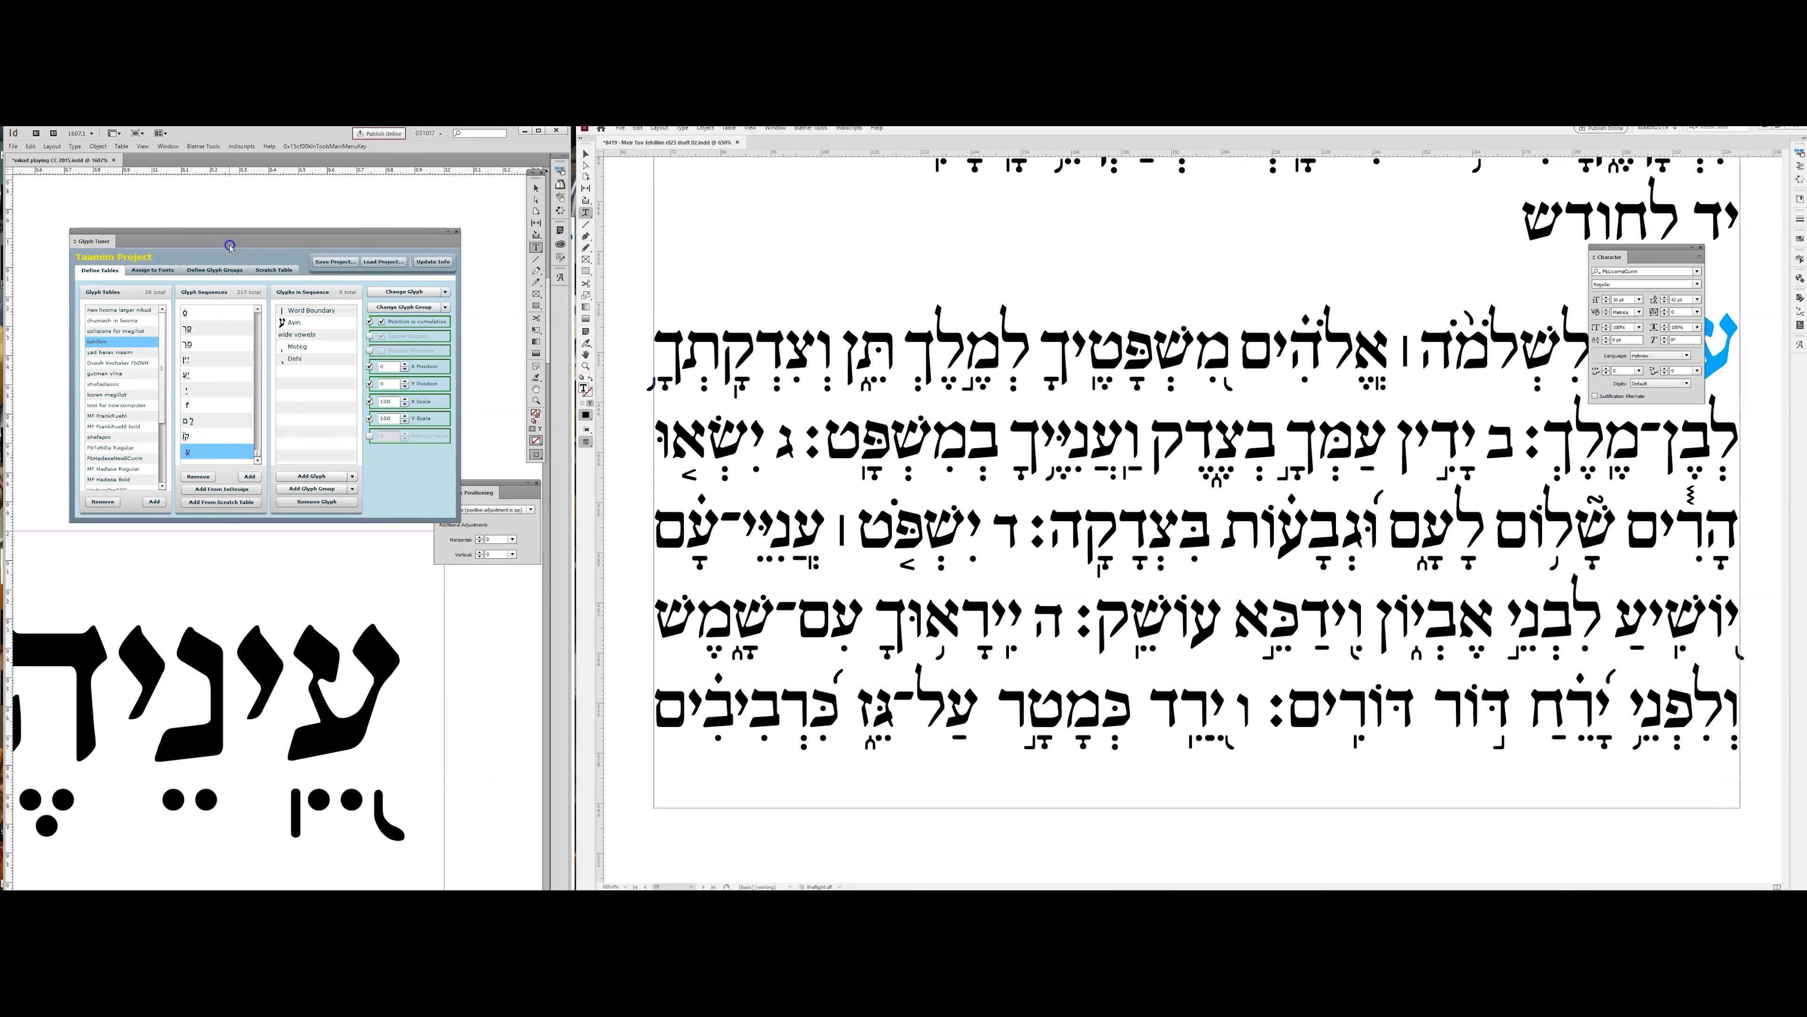
{"action": "left_click_drag", "start_coordinate": [230, 246], "coordinate": [226, 238]}
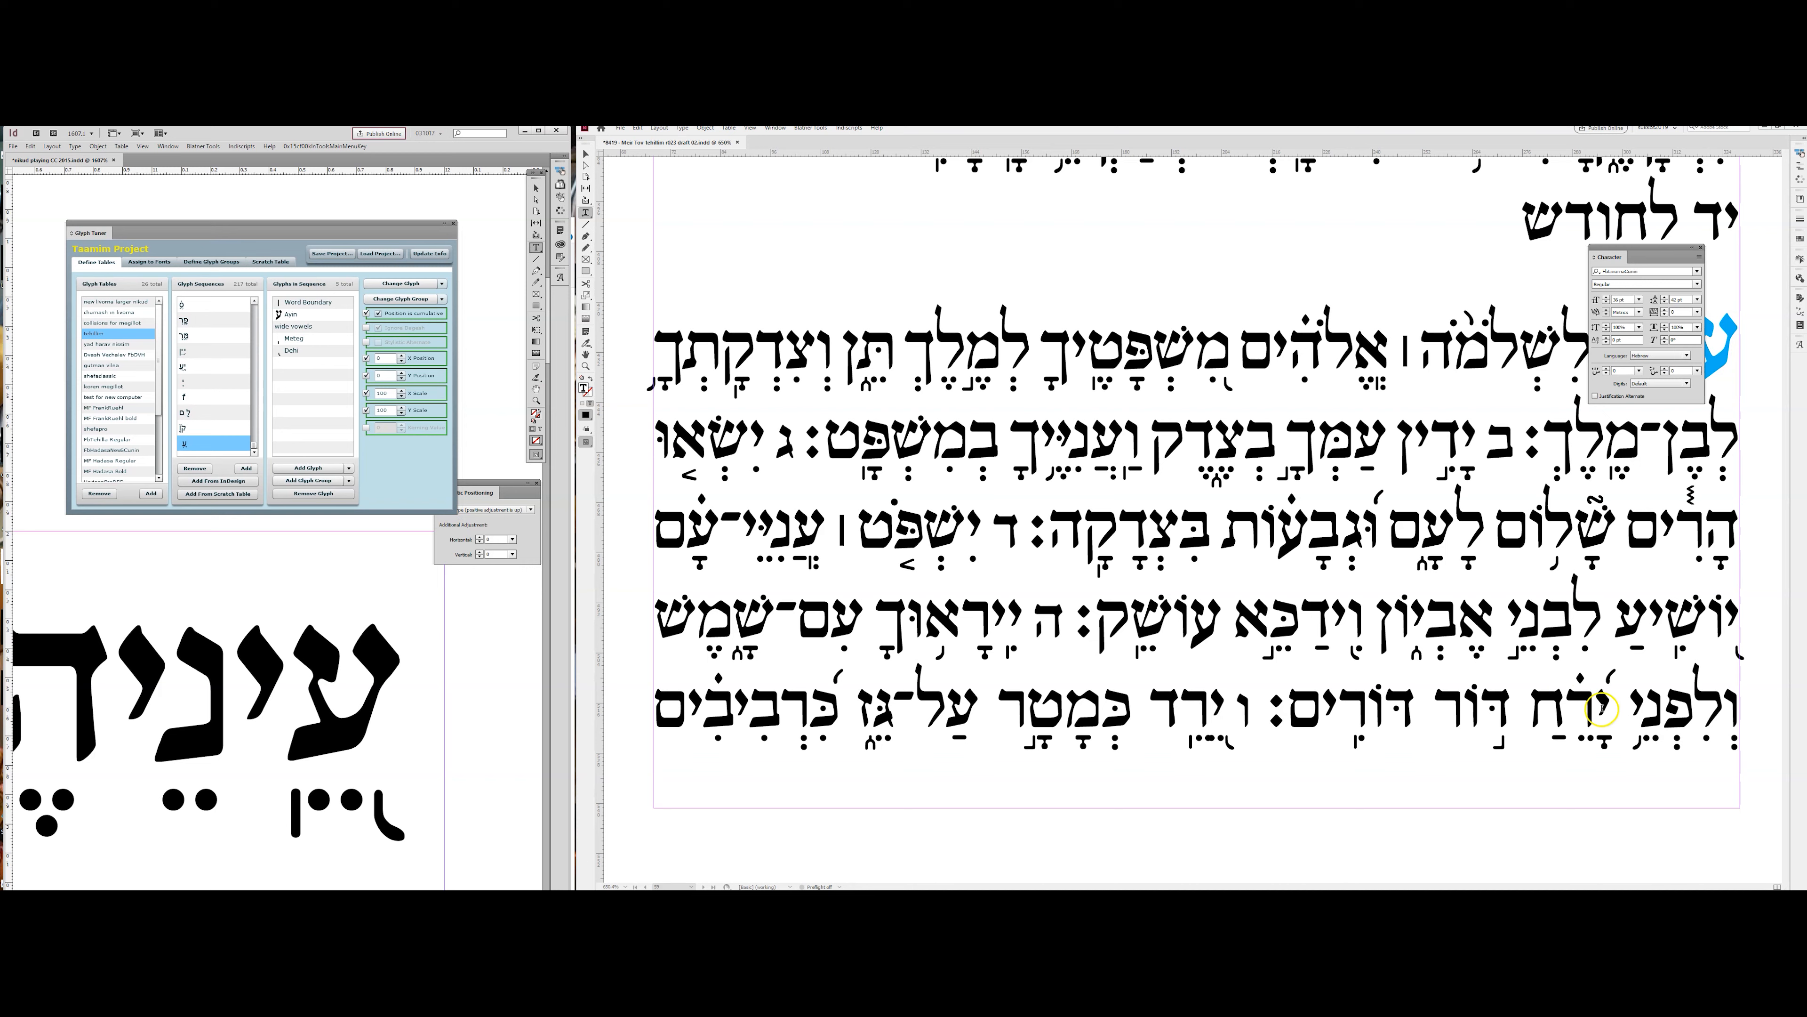
Examine the vowel and cantillation marks beneath the word בצדק in verse 2 up close.
{"action": "left_click", "coordinate": [1212, 530]}
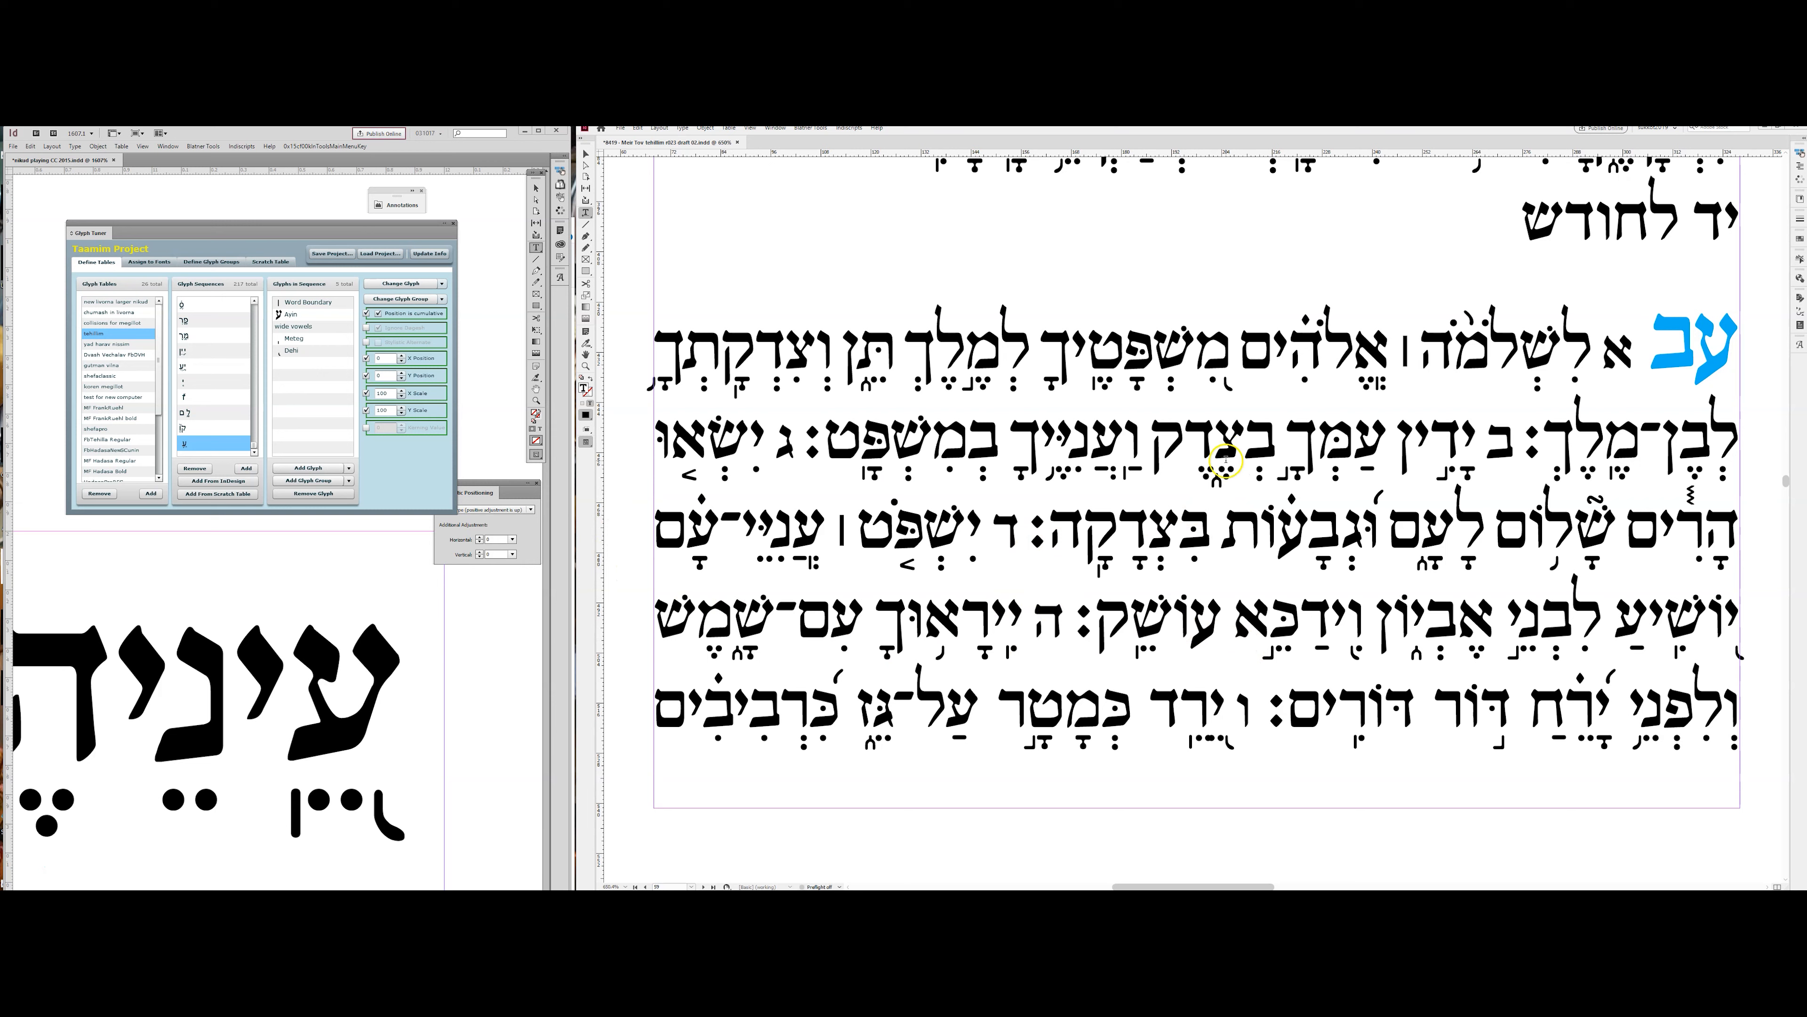
{"action": "left_click_drag", "start_coordinate": [1123, 395], "coordinate": [1360, 557]}
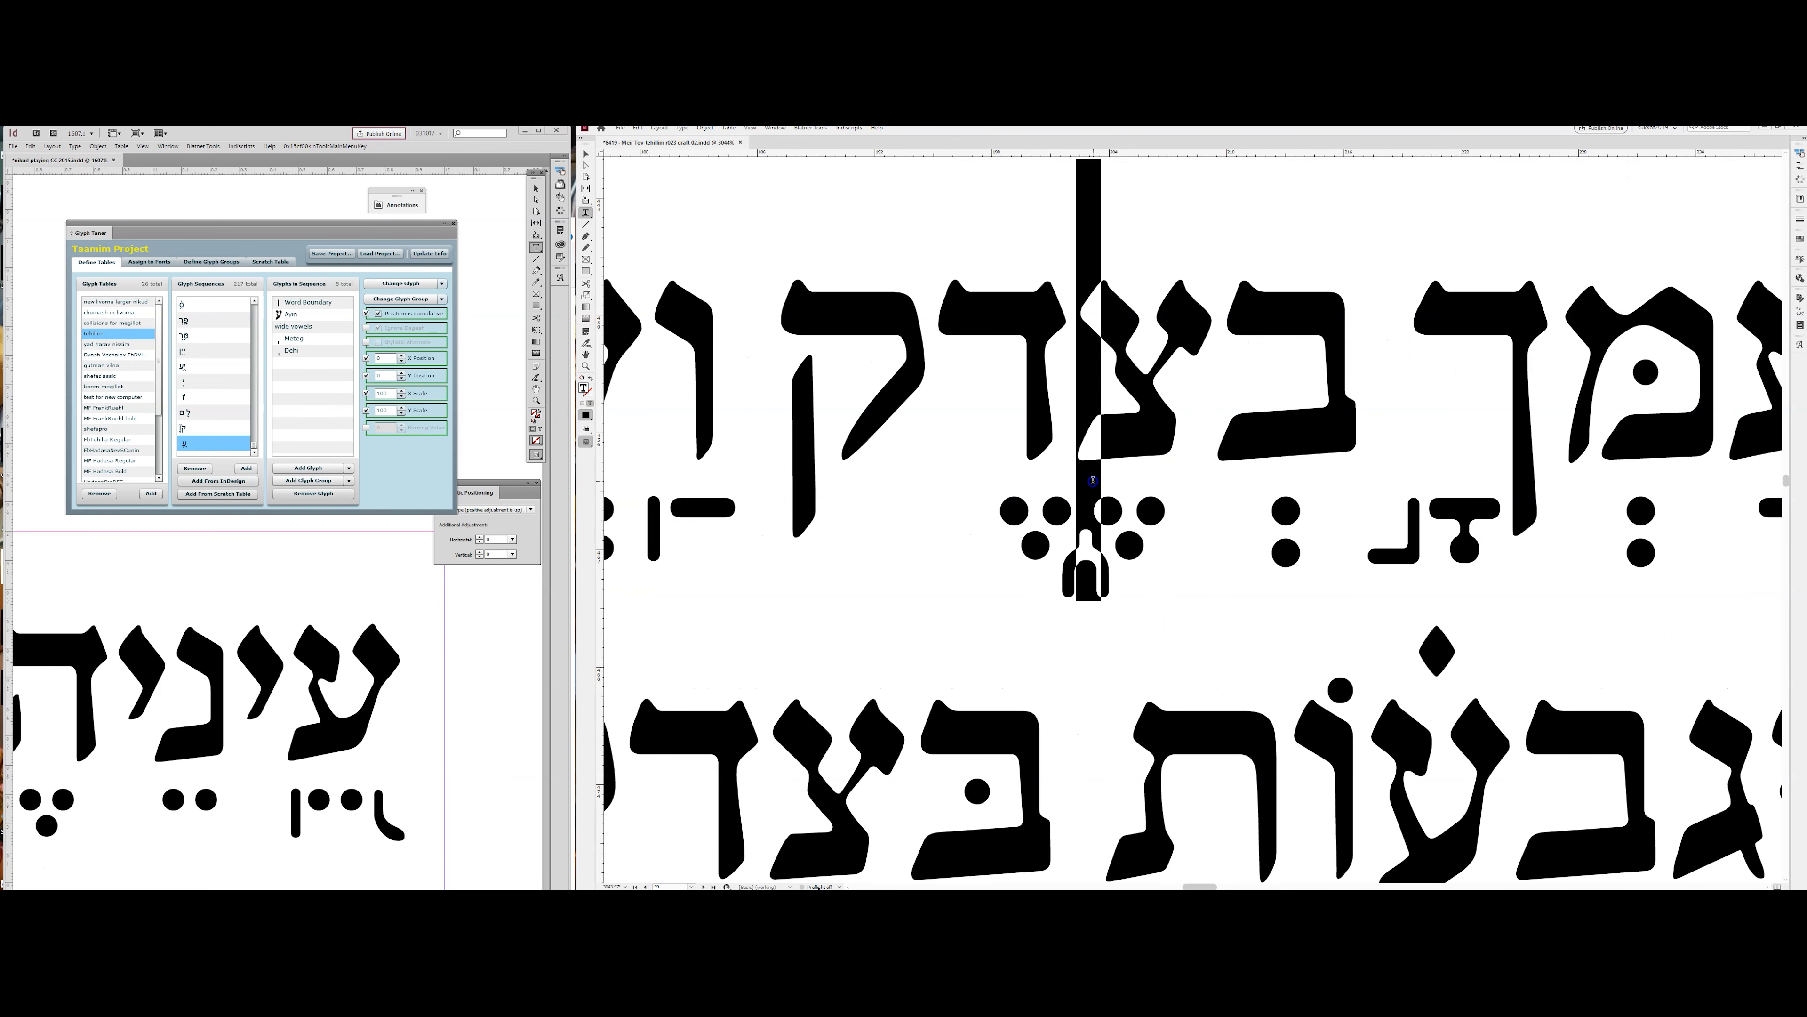
{"action": "key", "text": "Right"}
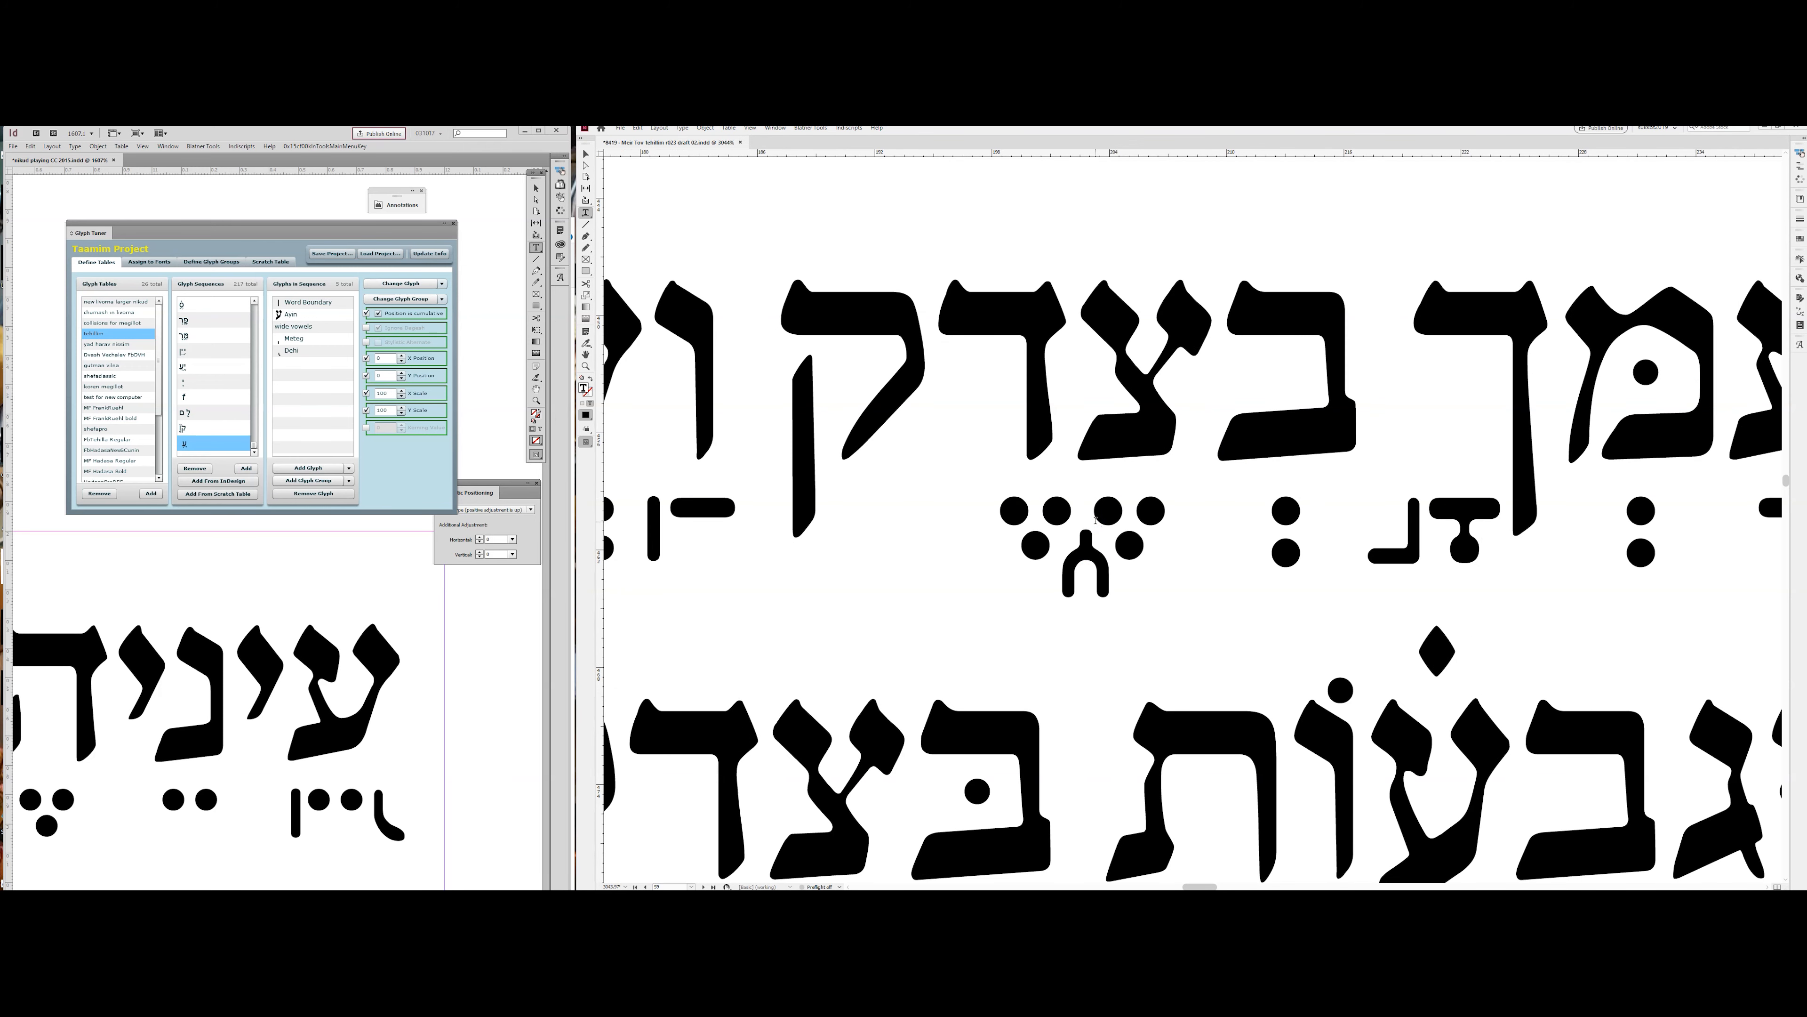
{"action": "key", "text": "ctrl+minus"}
{"action": "key", "text": "ctrl+minus"}
{"action": "key", "text": "ctrl+minus"}
{"action": "key", "text": "ctrl+minus"}
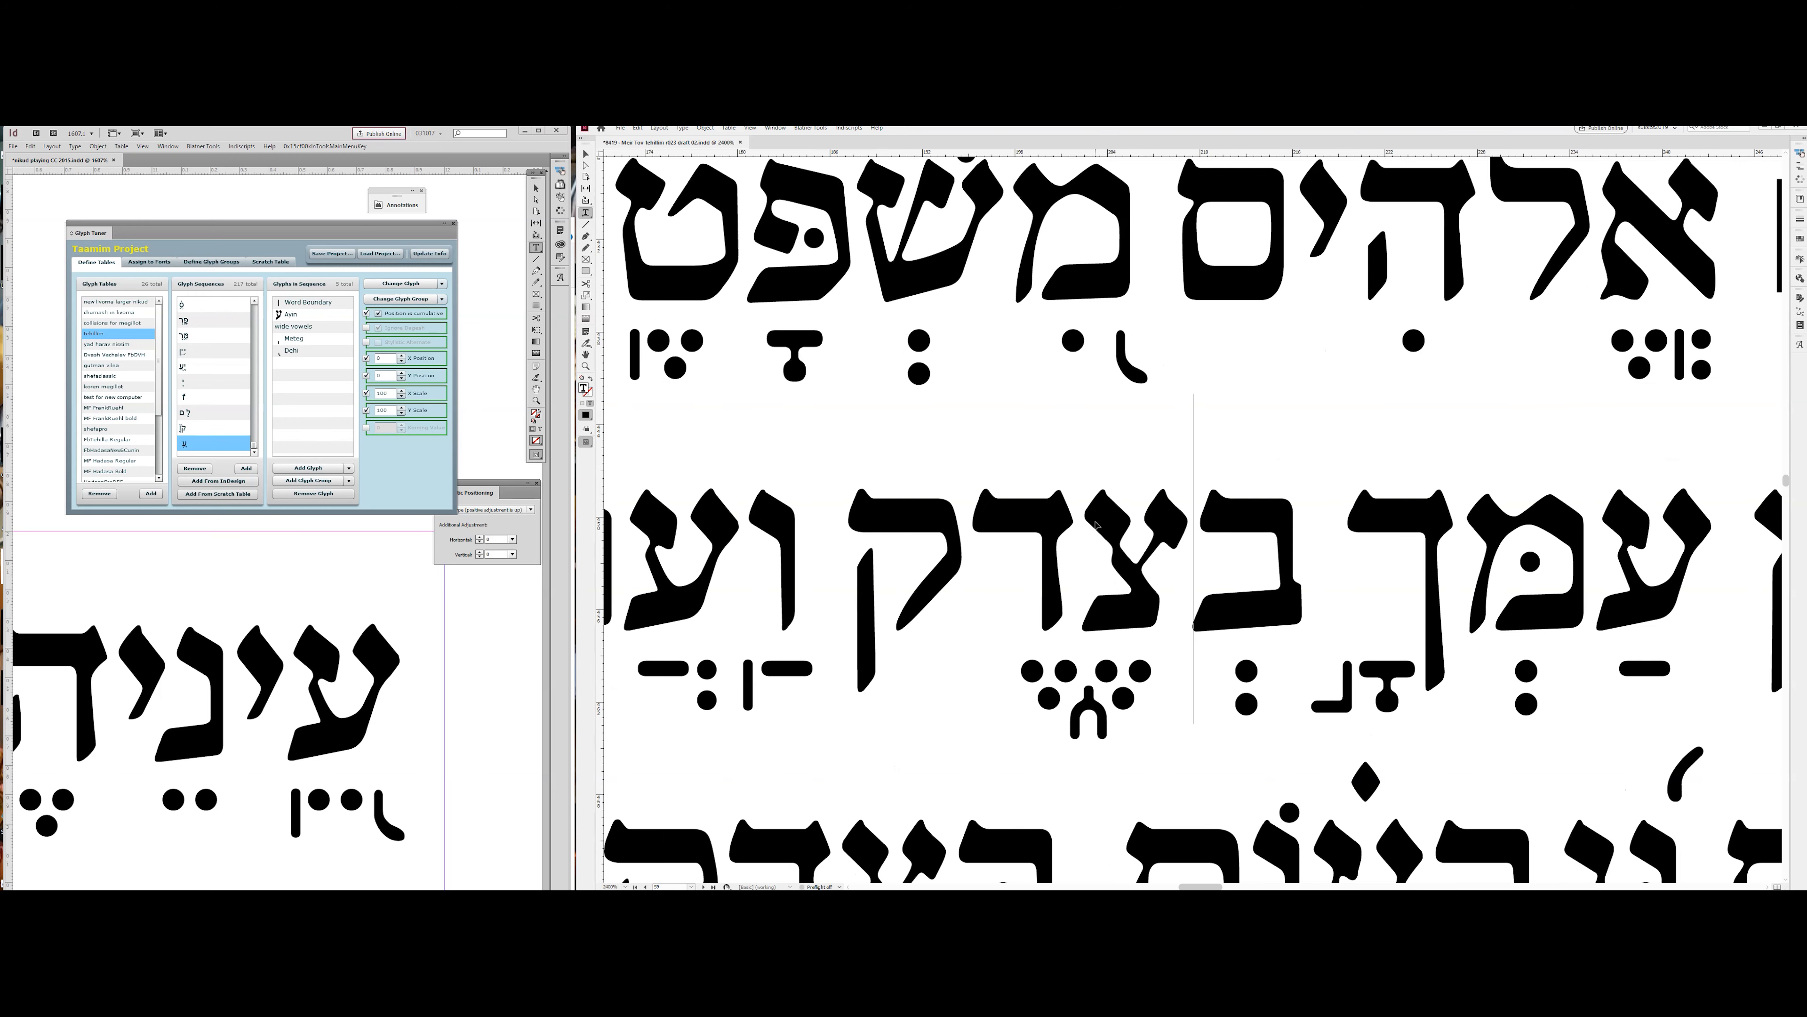
{"action": "scroll", "coordinate": [1096, 525], "scroll_direction": "down", "scroll_amount": 1}
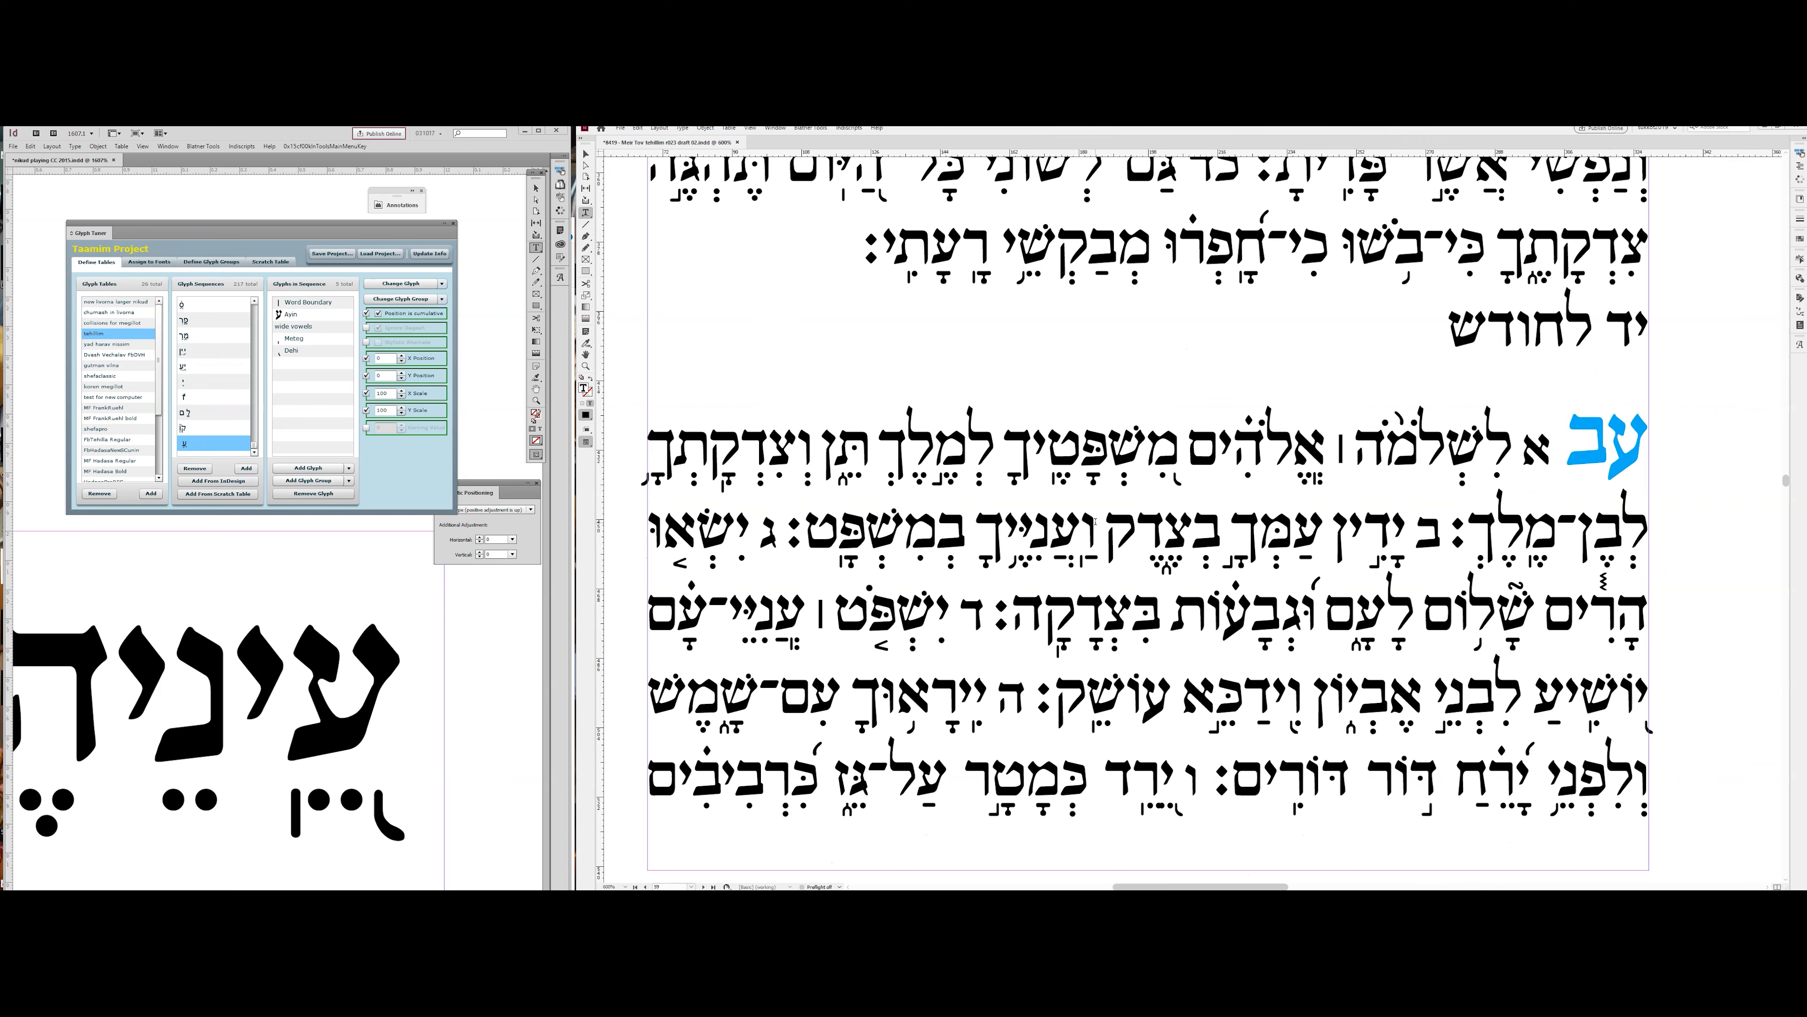
{"action": "left_click_drag", "start_coordinate": [1174, 690], "coordinate": [1174, 673]}
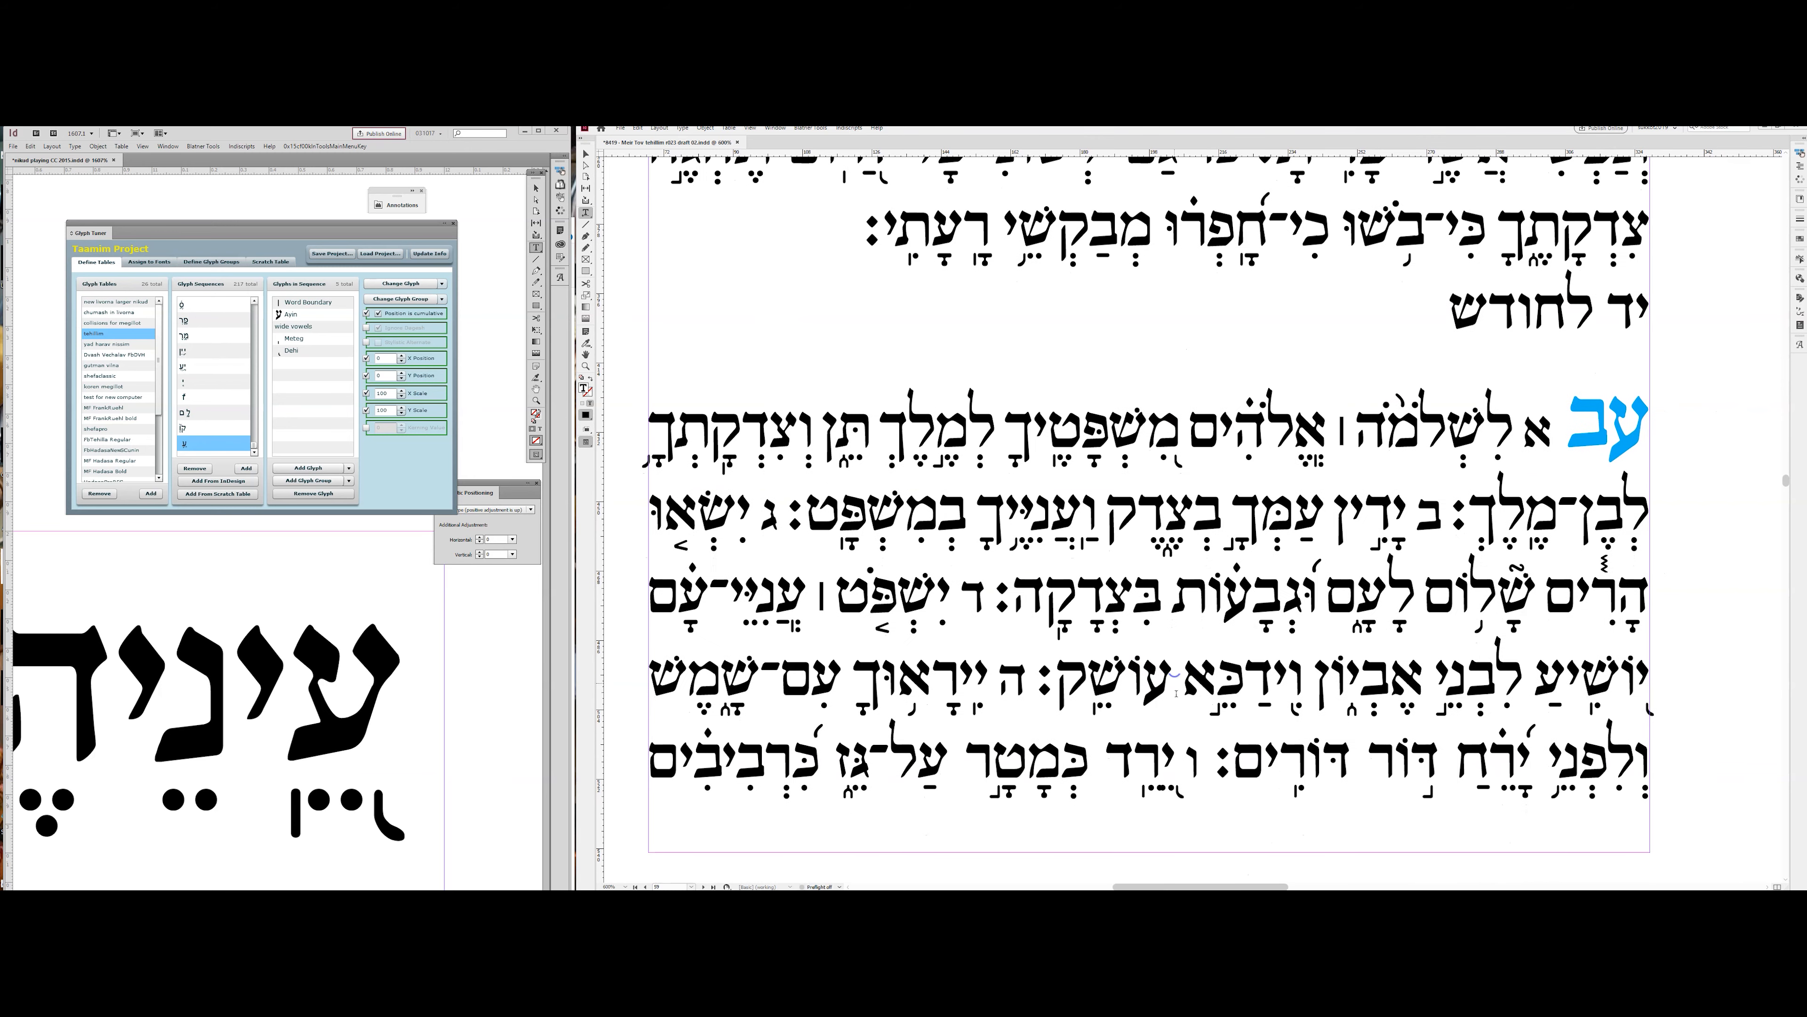
Copy the letters יר with their marks from the word ירד in the last line of the Hebrew text.
{"action": "left_click_drag", "start_coordinate": [957, 695], "coordinate": [1416, 839]}
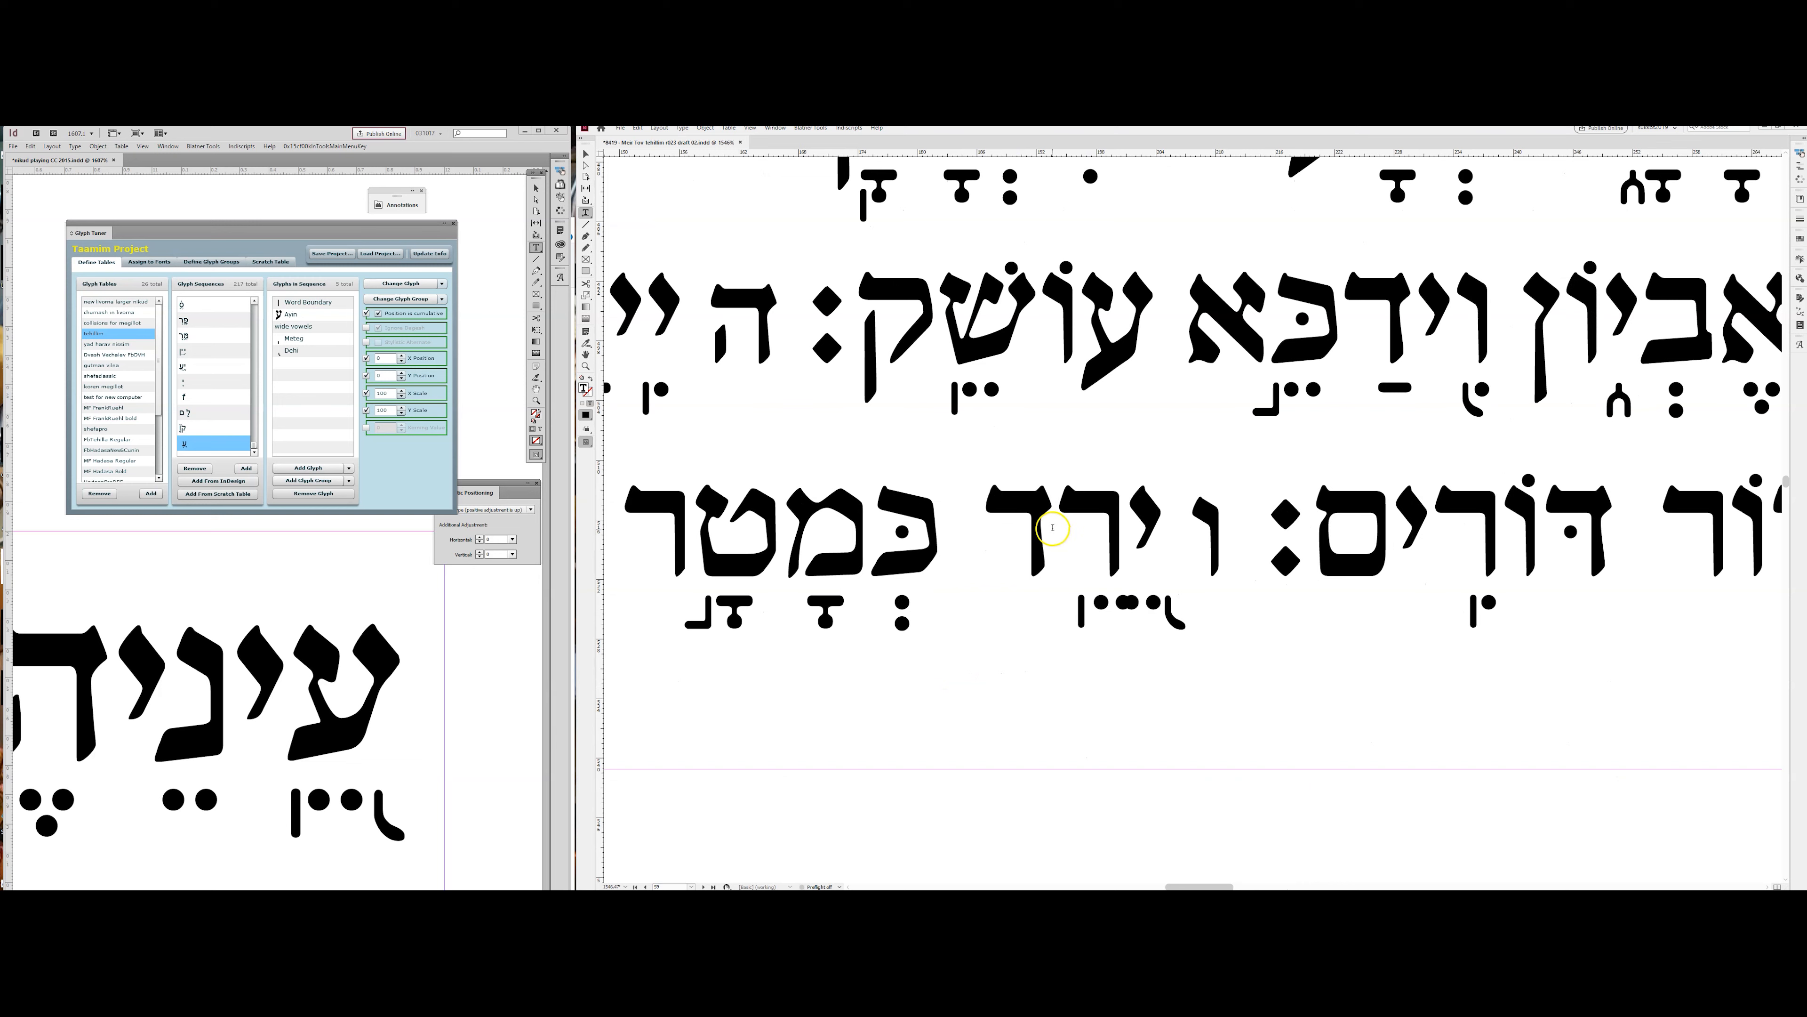
{"action": "mouse_move", "coordinate": [1052, 528]}
{"action": "left_mouse_down"}
{"action": "mouse_move", "coordinate": [1135, 532]}
{"action": "mouse_move", "coordinate": [1059, 527]}
{"action": "left_mouse_up"}
{"action": "left_click_drag", "start_coordinate": [1060, 525], "coordinate": [1184, 549]}
{"action": "key", "text": "ctrl+c"}
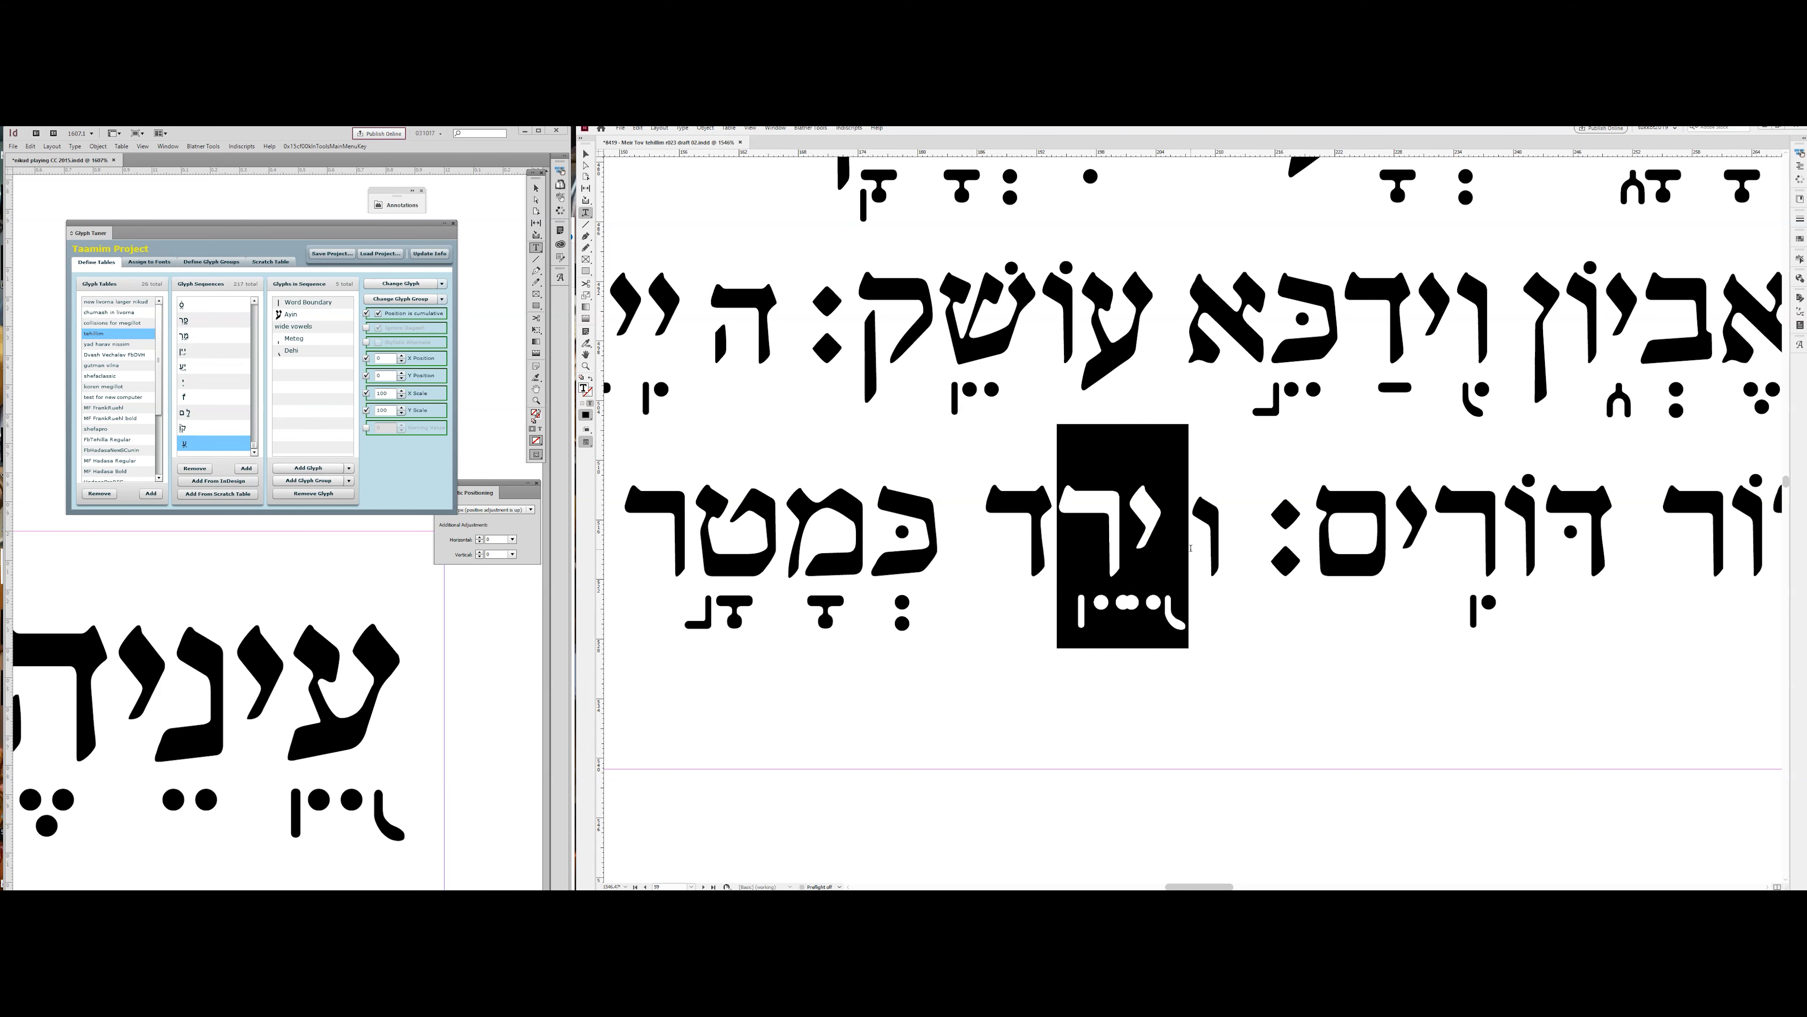
Replace all the text in the Glyph Tuner test document with the copied letters and select the pasted text.
{"action": "key", "text": "ctrl+t"}
{"action": "left_click", "coordinate": [237, 689]}
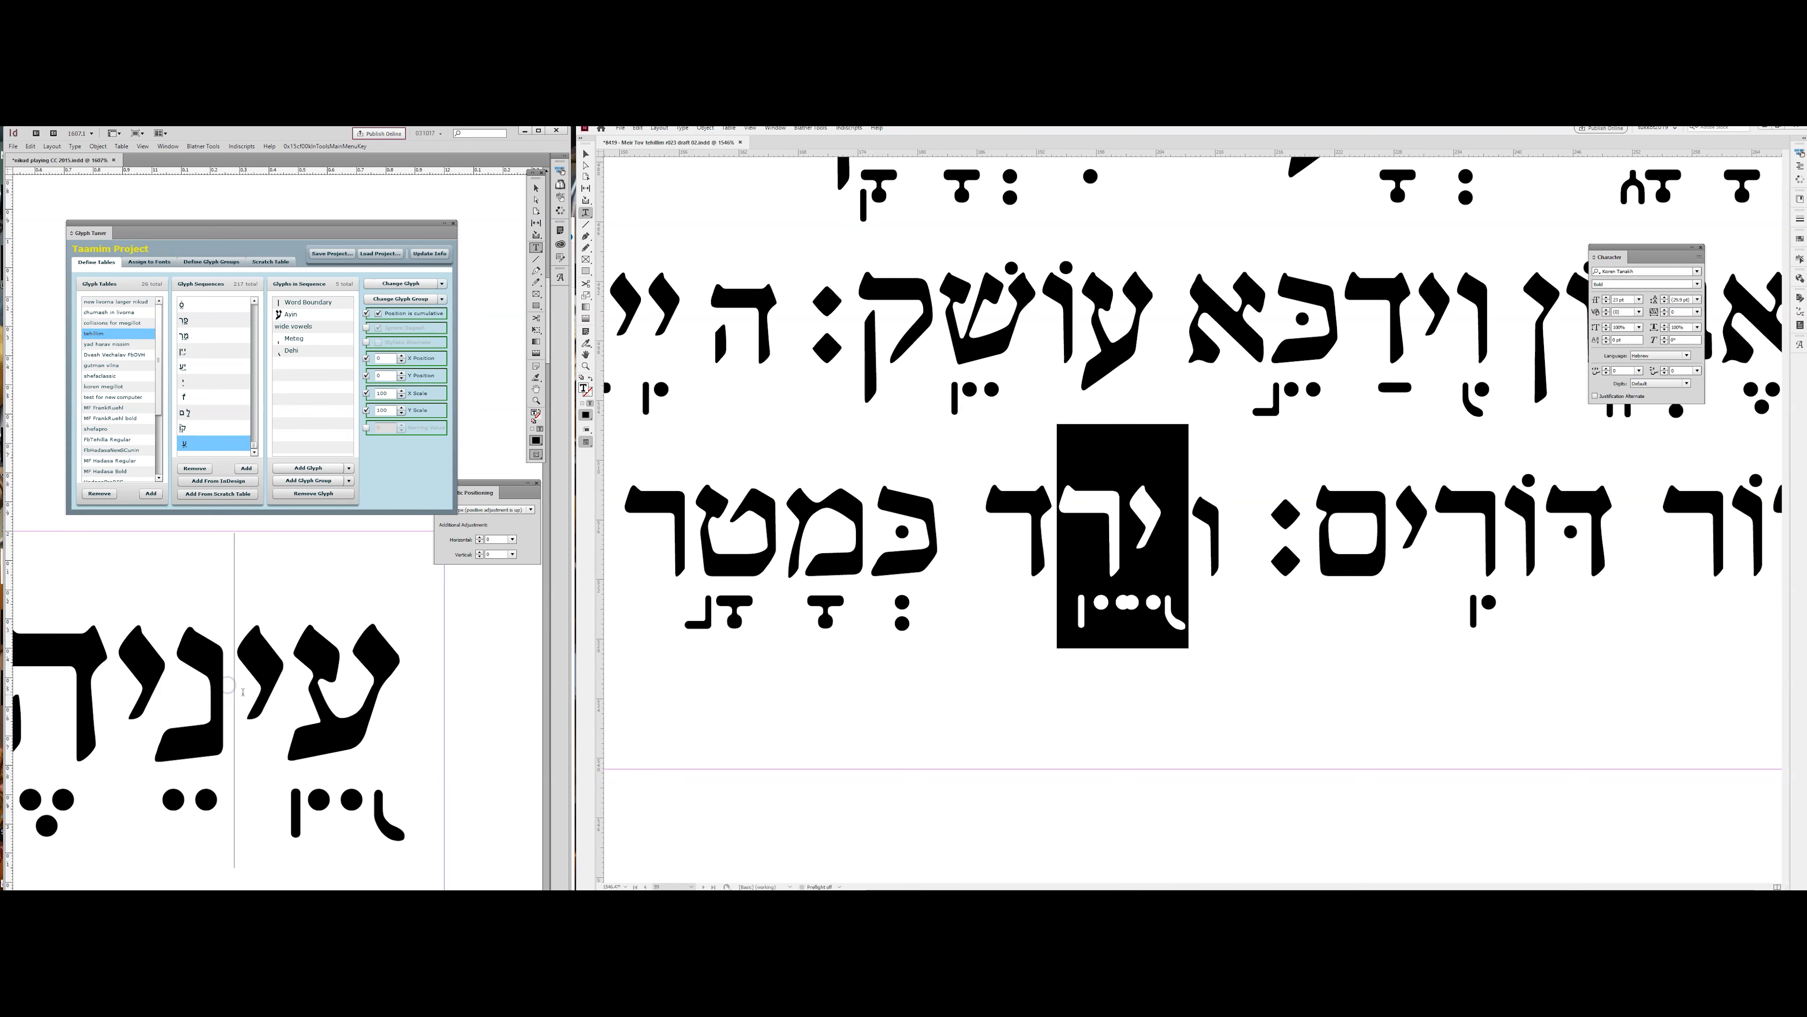
{"action": "key", "text": "ctrl+a"}
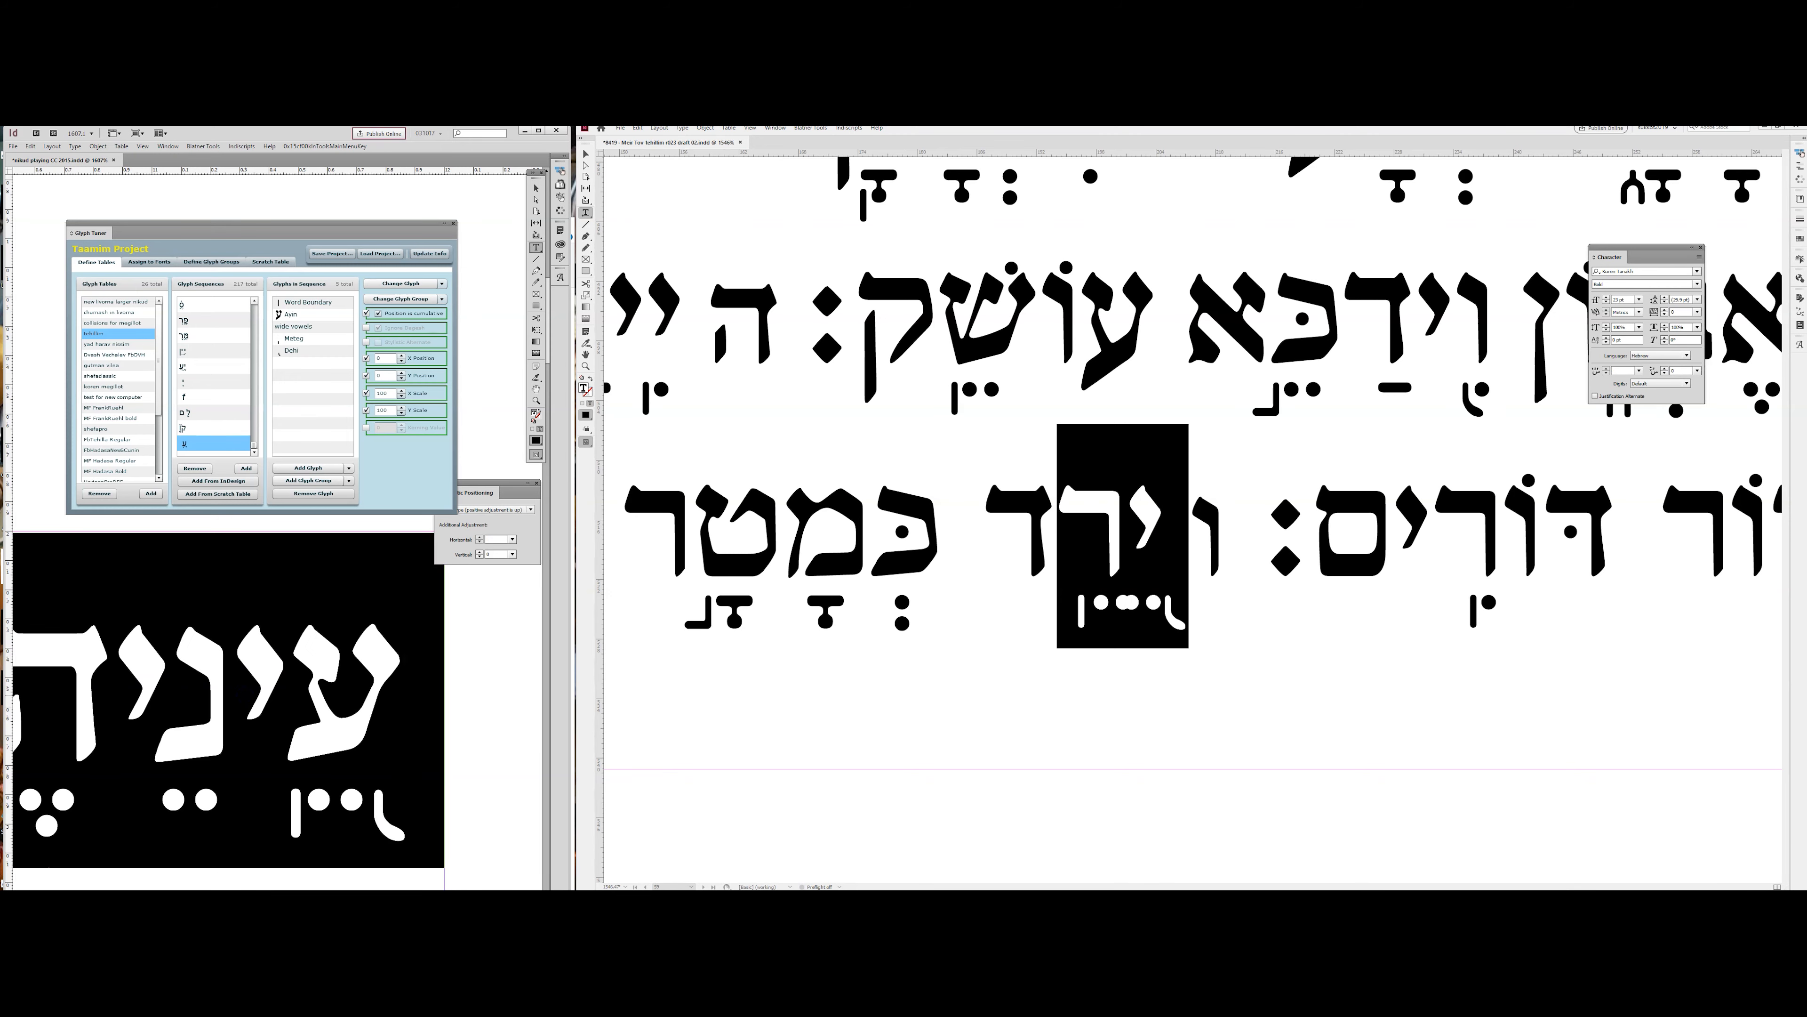
{"action": "key", "text": "ctrl+v"}
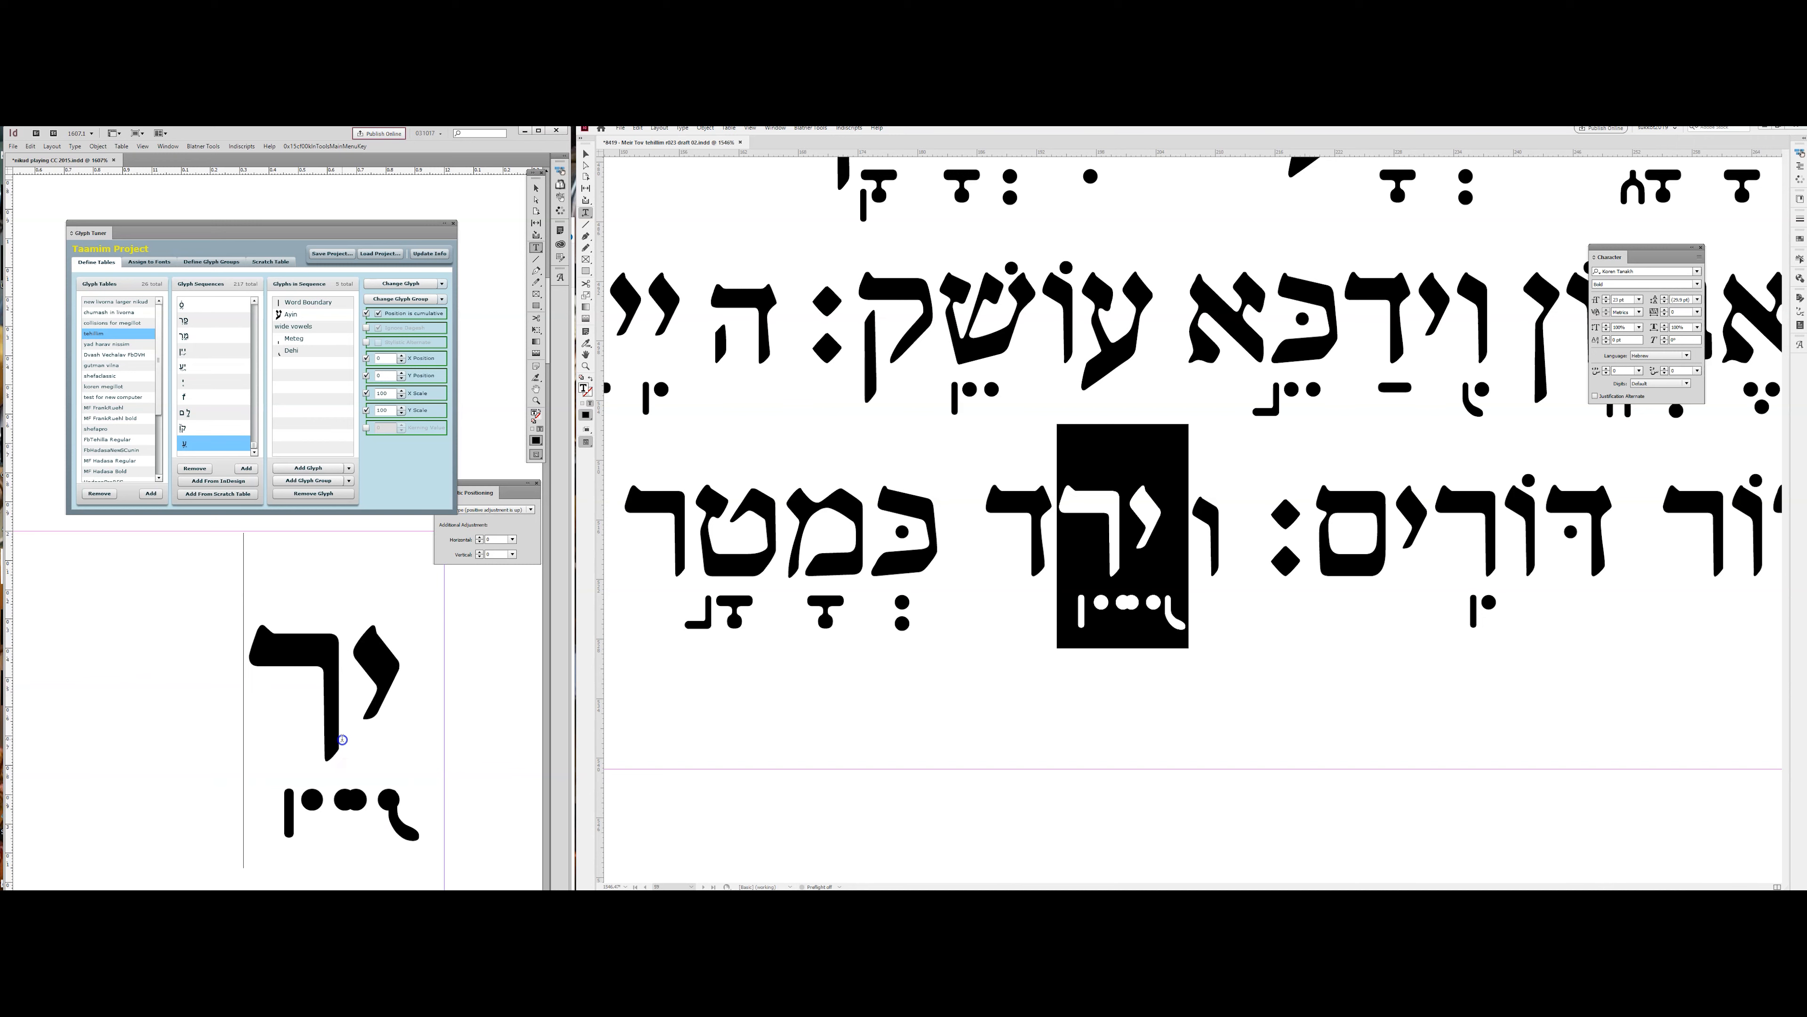
{"action": "key", "text": "ctrl+a"}
{"action": "left_click", "coordinate": [257, 733]}
{"action": "triple_click", "coordinate": [320, 738]}
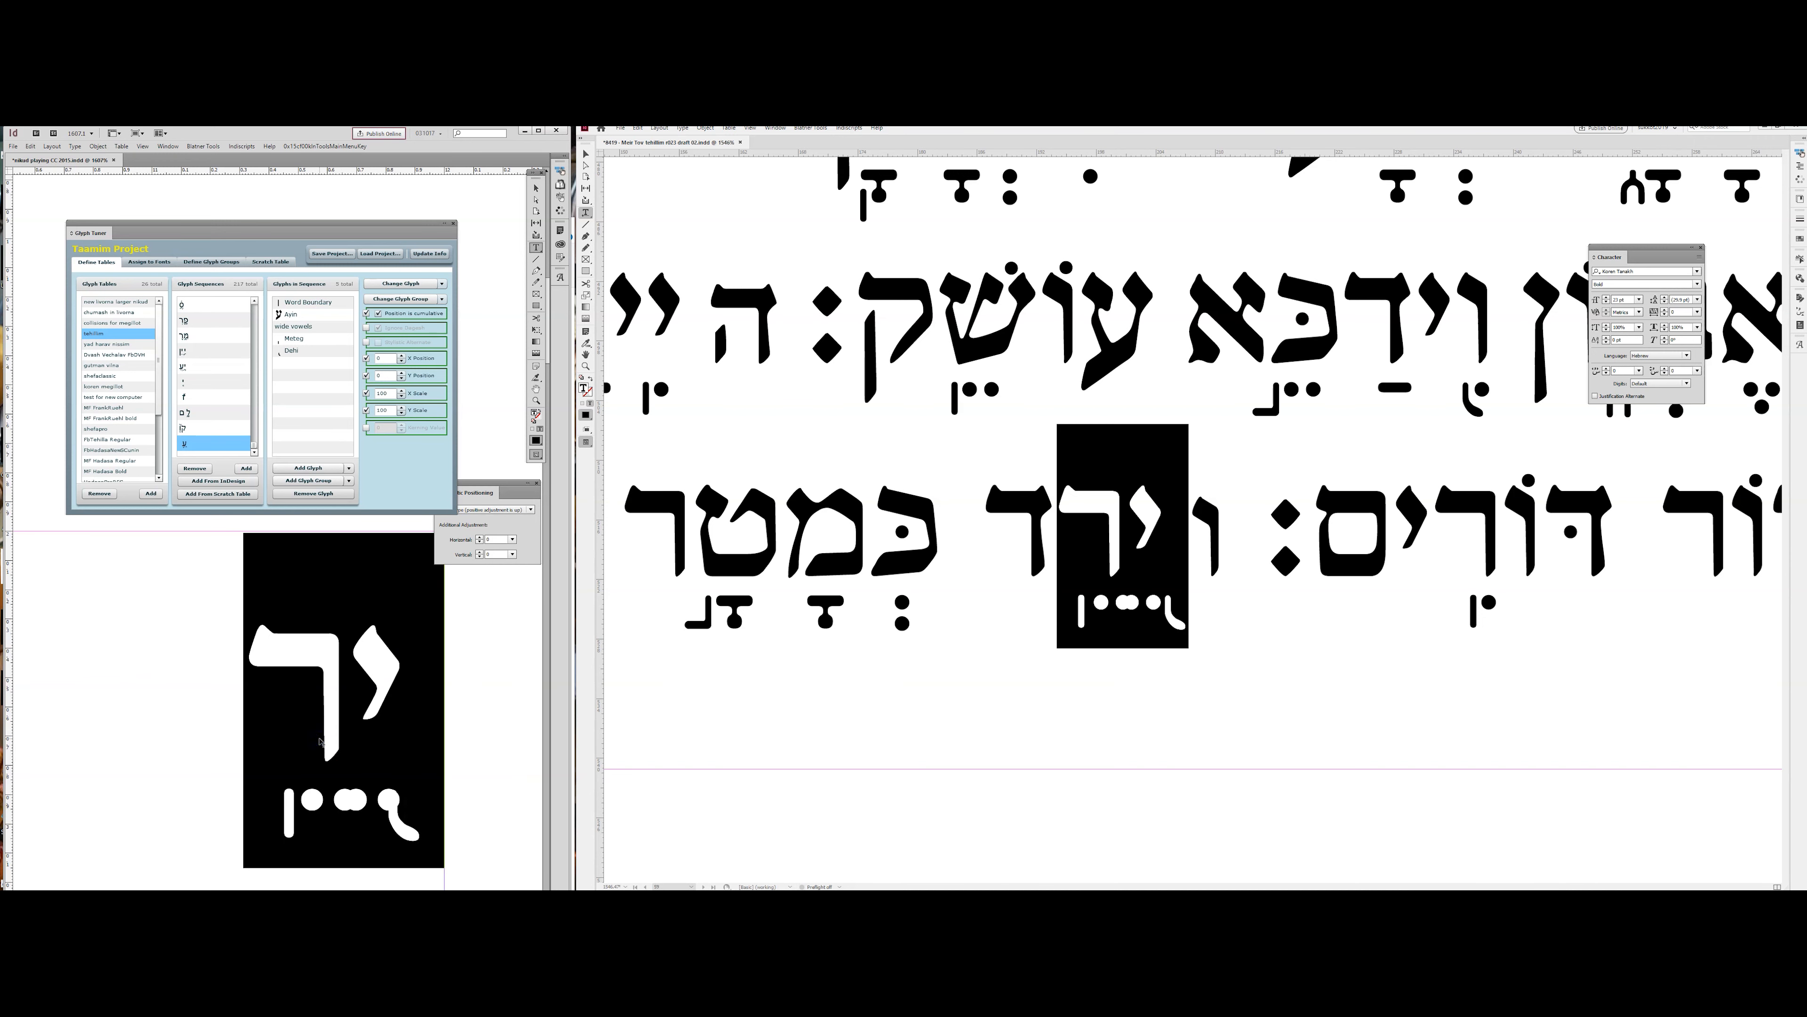
Move the two outermost marks beneath יר outward, the dehi to the right and the meteg to the left.
{"action": "left_click", "coordinate": [284, 601]}
{"action": "left_click", "coordinate": [272, 702]}
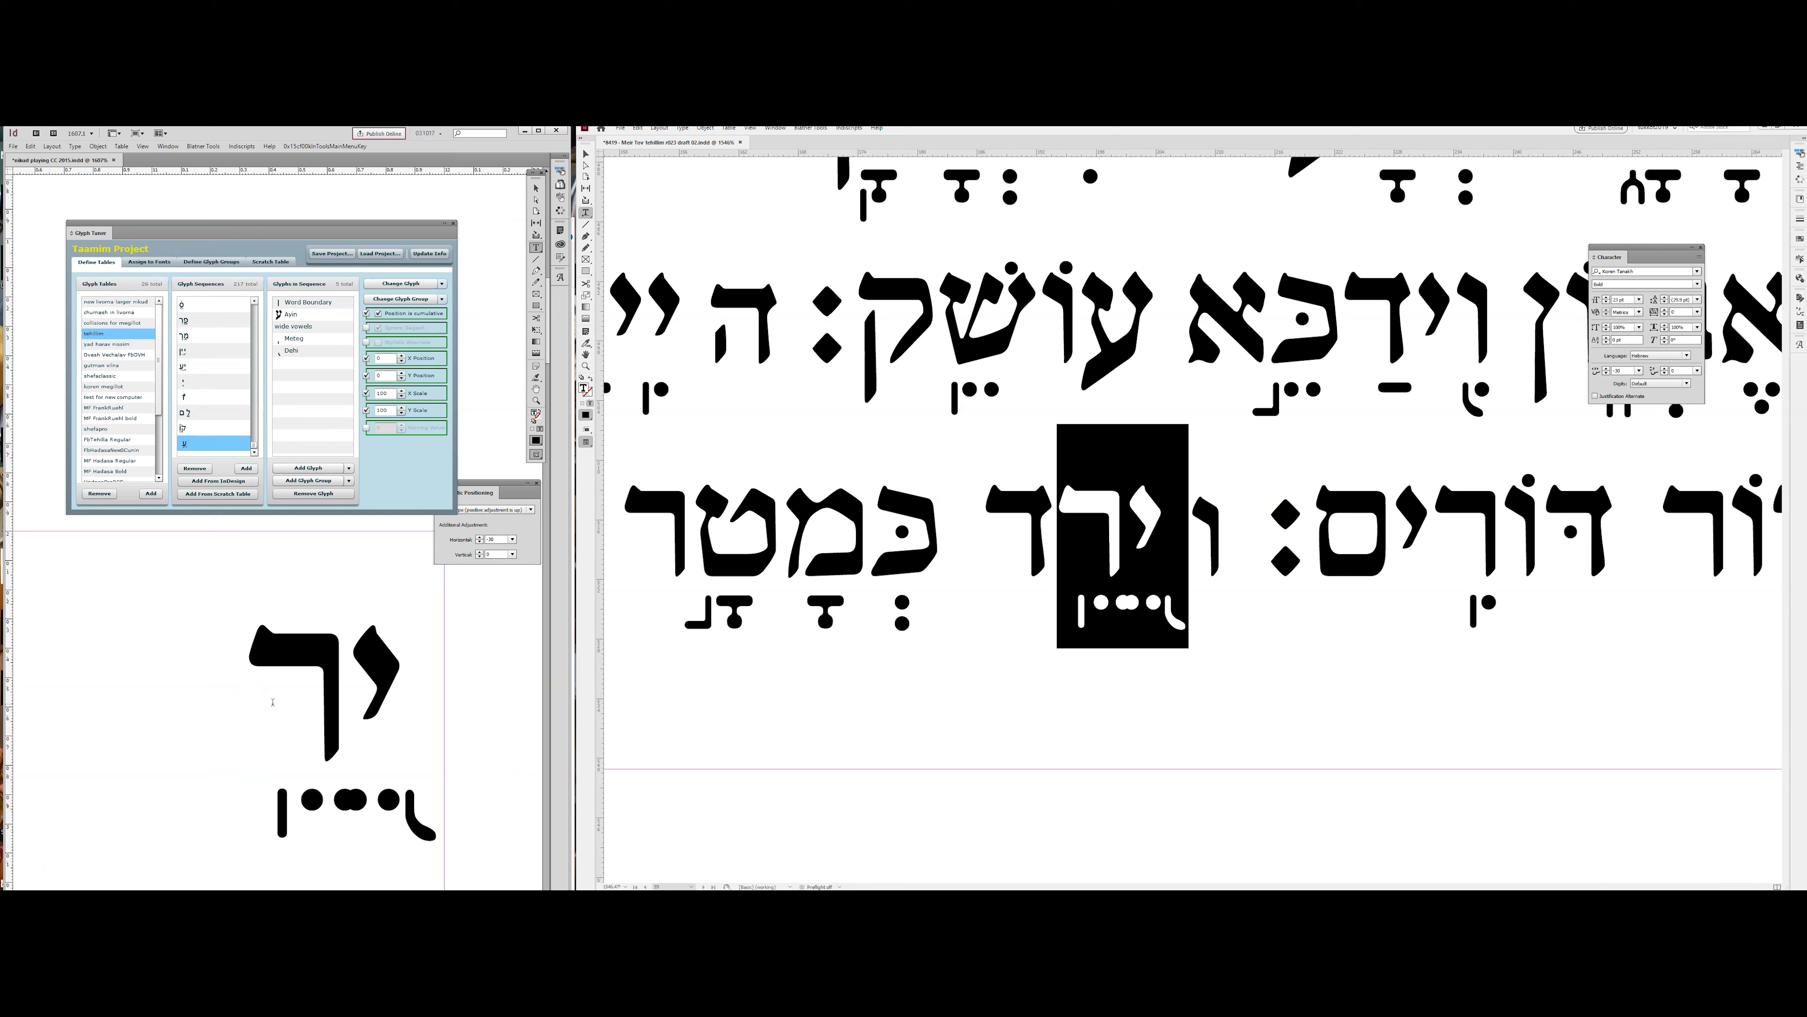
{"action": "left_click", "coordinate": [254, 699]}
{"action": "key", "text": "shift+Right"}
{"action": "key", "text": "alt+Right"}
{"action": "key", "text": "Right"}
{"action": "key", "text": "Left"}
Shift the tsere beneath ר to the left until its dots clear the tsere beneath י.
{"action": "key", "text": "shift+Right"}
{"action": "key", "text": "shift+Right"}
{"action": "key", "text": "alt+Left"}
{"action": "key", "text": "alt+Left"}
{"action": "key", "text": "alt+Left"}
{"action": "key", "text": "alt+Left"}
{"action": "key", "text": "alt+Left"}
{"action": "key", "text": "alt+Left"}
{"action": "key", "text": "alt+Left"}
{"action": "key", "text": "alt+Left"}
{"action": "key", "text": "alt+Left"}
{"action": "key", "text": "Right"}
{"action": "key", "text": "Right"}
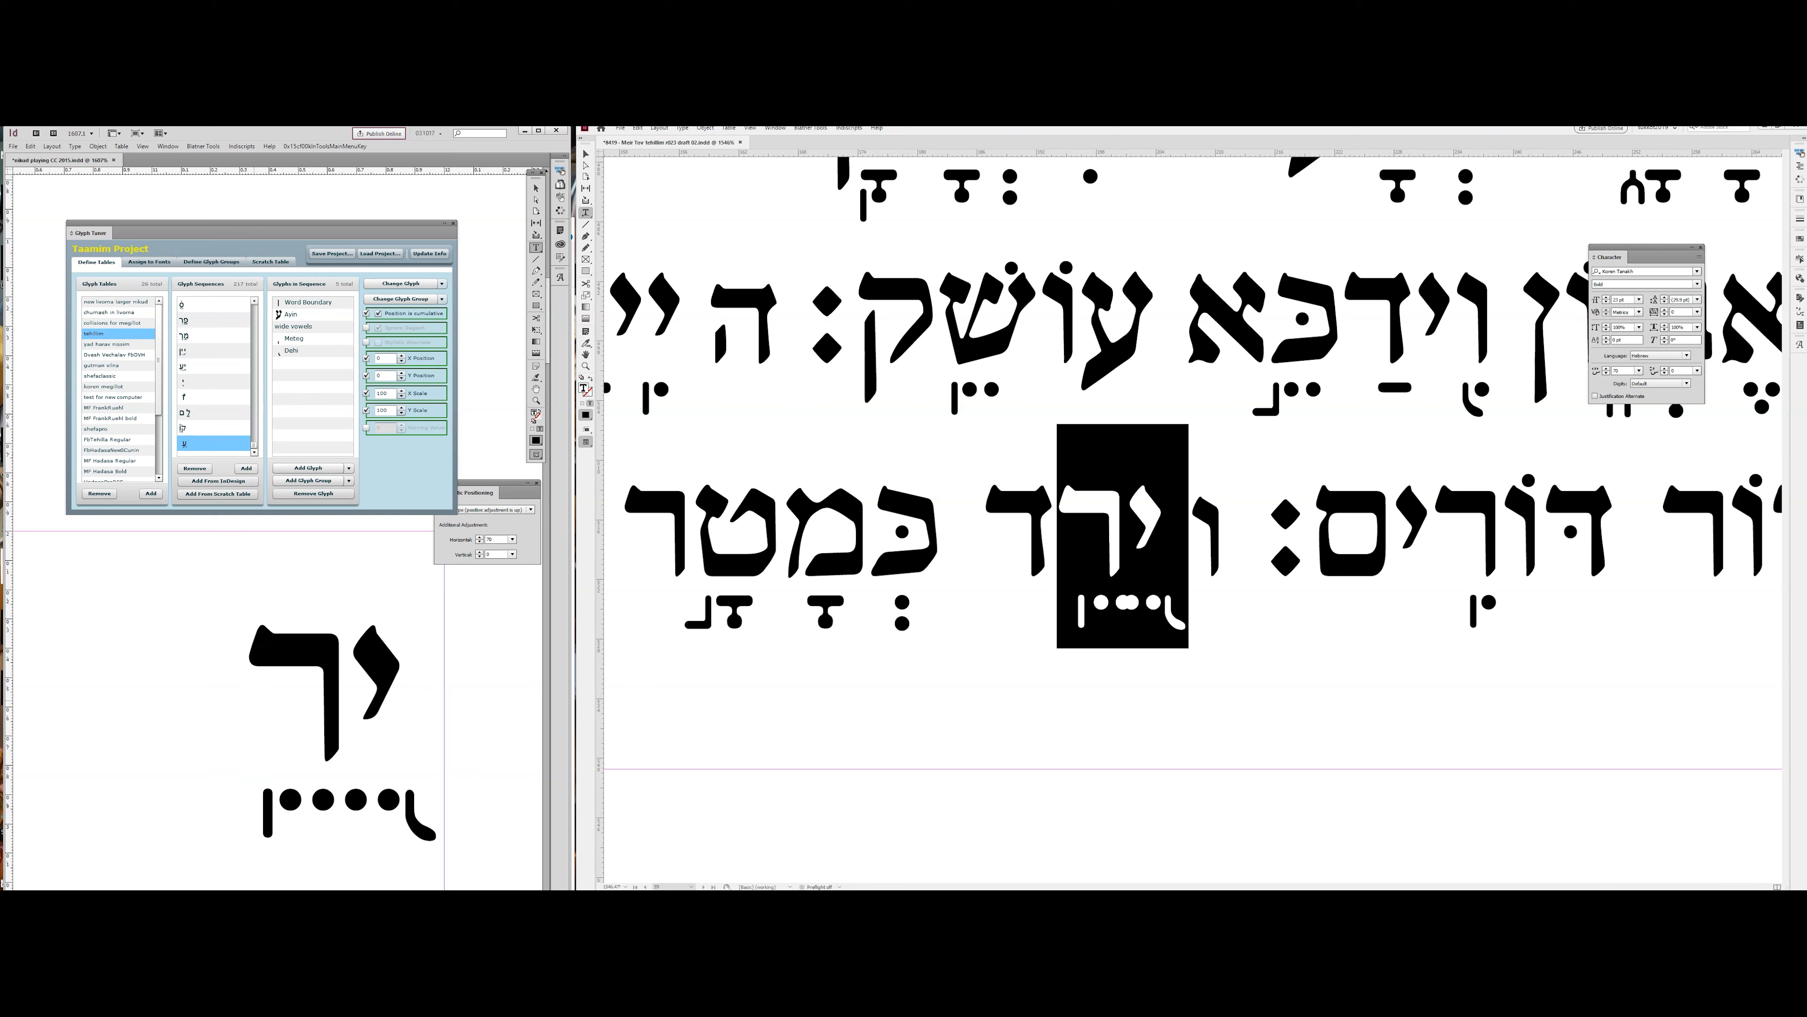
Shift the dehi mark beneath י further right, away from the neighbouring tsere dots.
{"action": "key", "text": "Left"}
{"action": "key", "text": "Left"}
{"action": "key", "text": "Left"}
{"action": "key", "text": "shift+Right"}
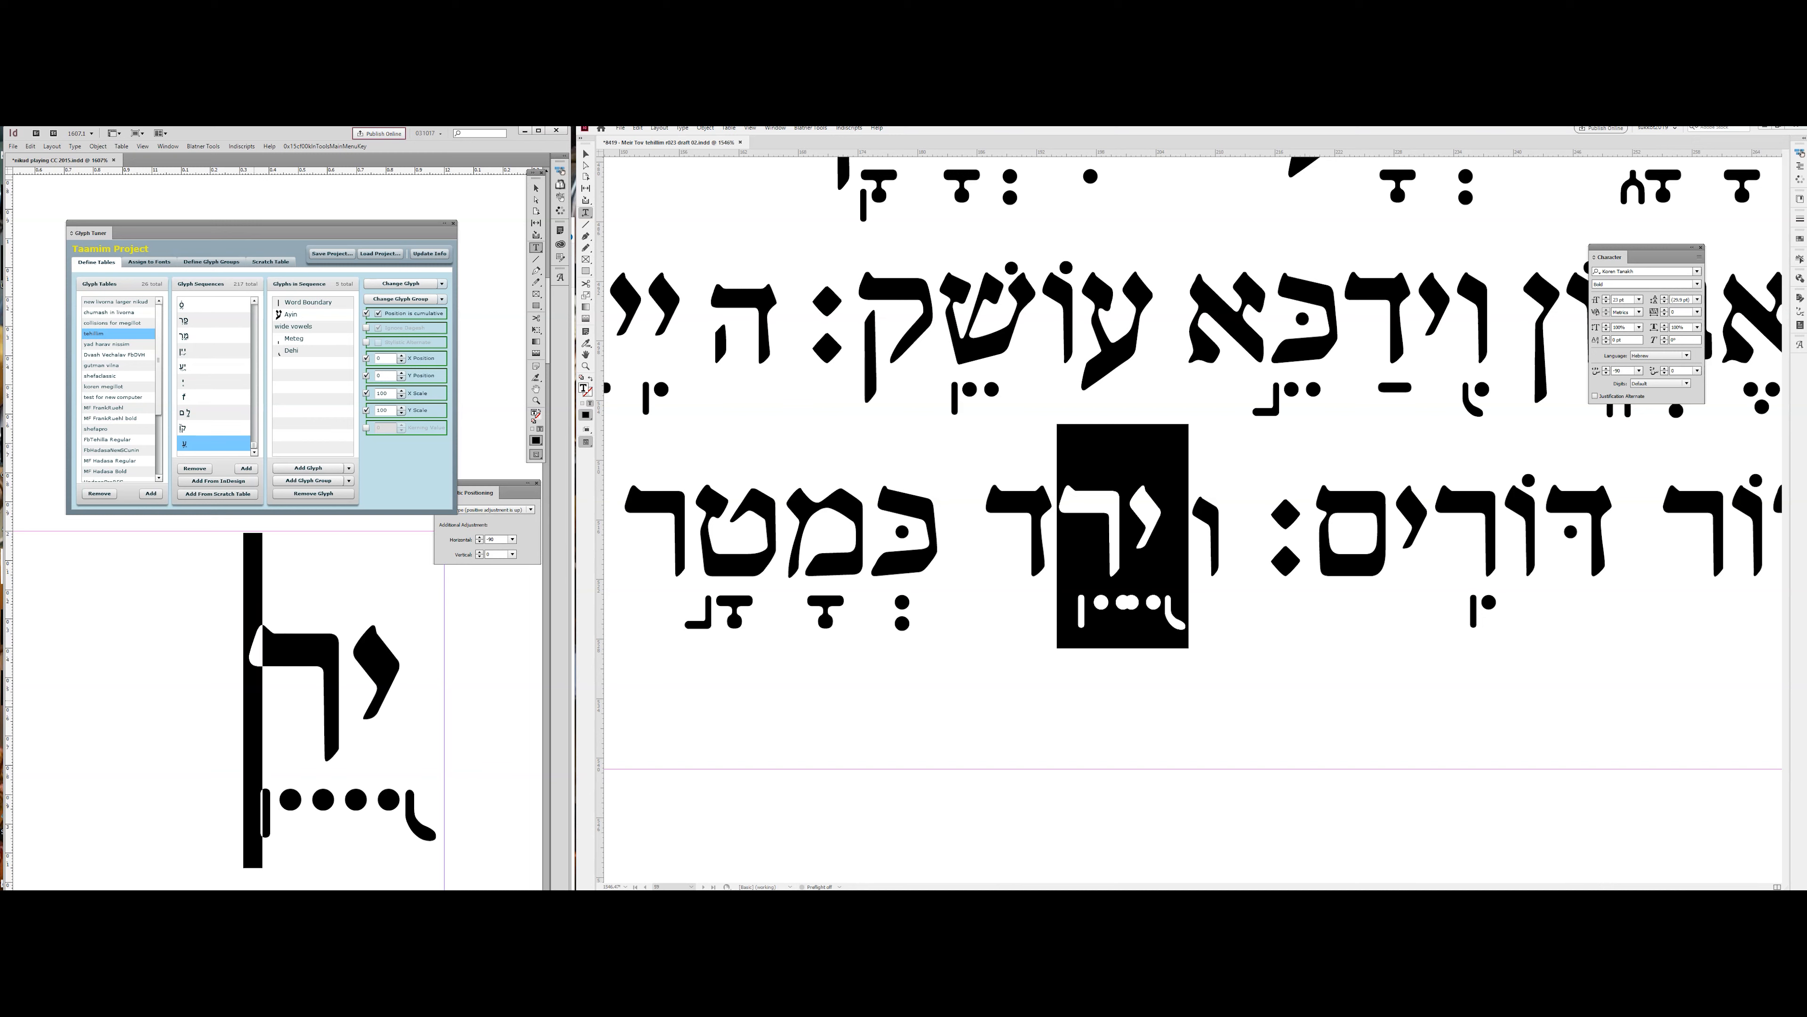
{"action": "key", "text": "Right"}
{"action": "key", "text": "Right"}
{"action": "key", "text": "Right"}
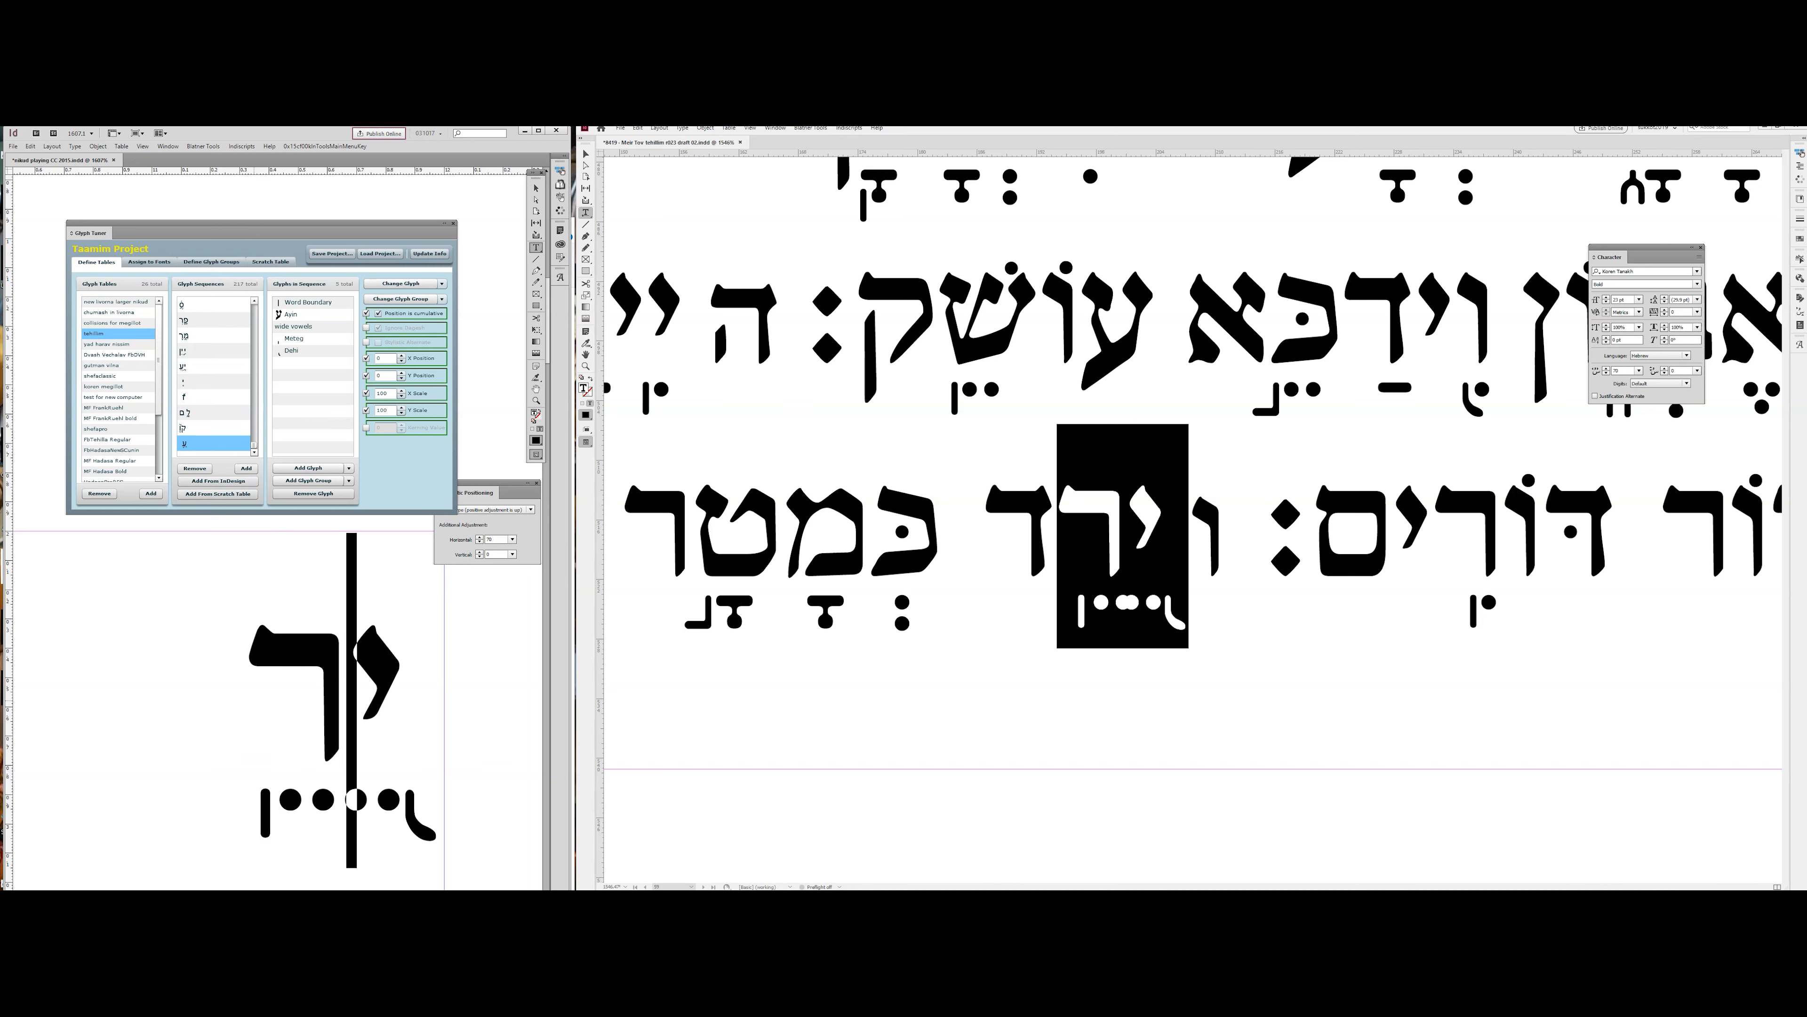
{"action": "key", "text": "alt+Right"}
{"action": "key", "text": "alt+Right"}
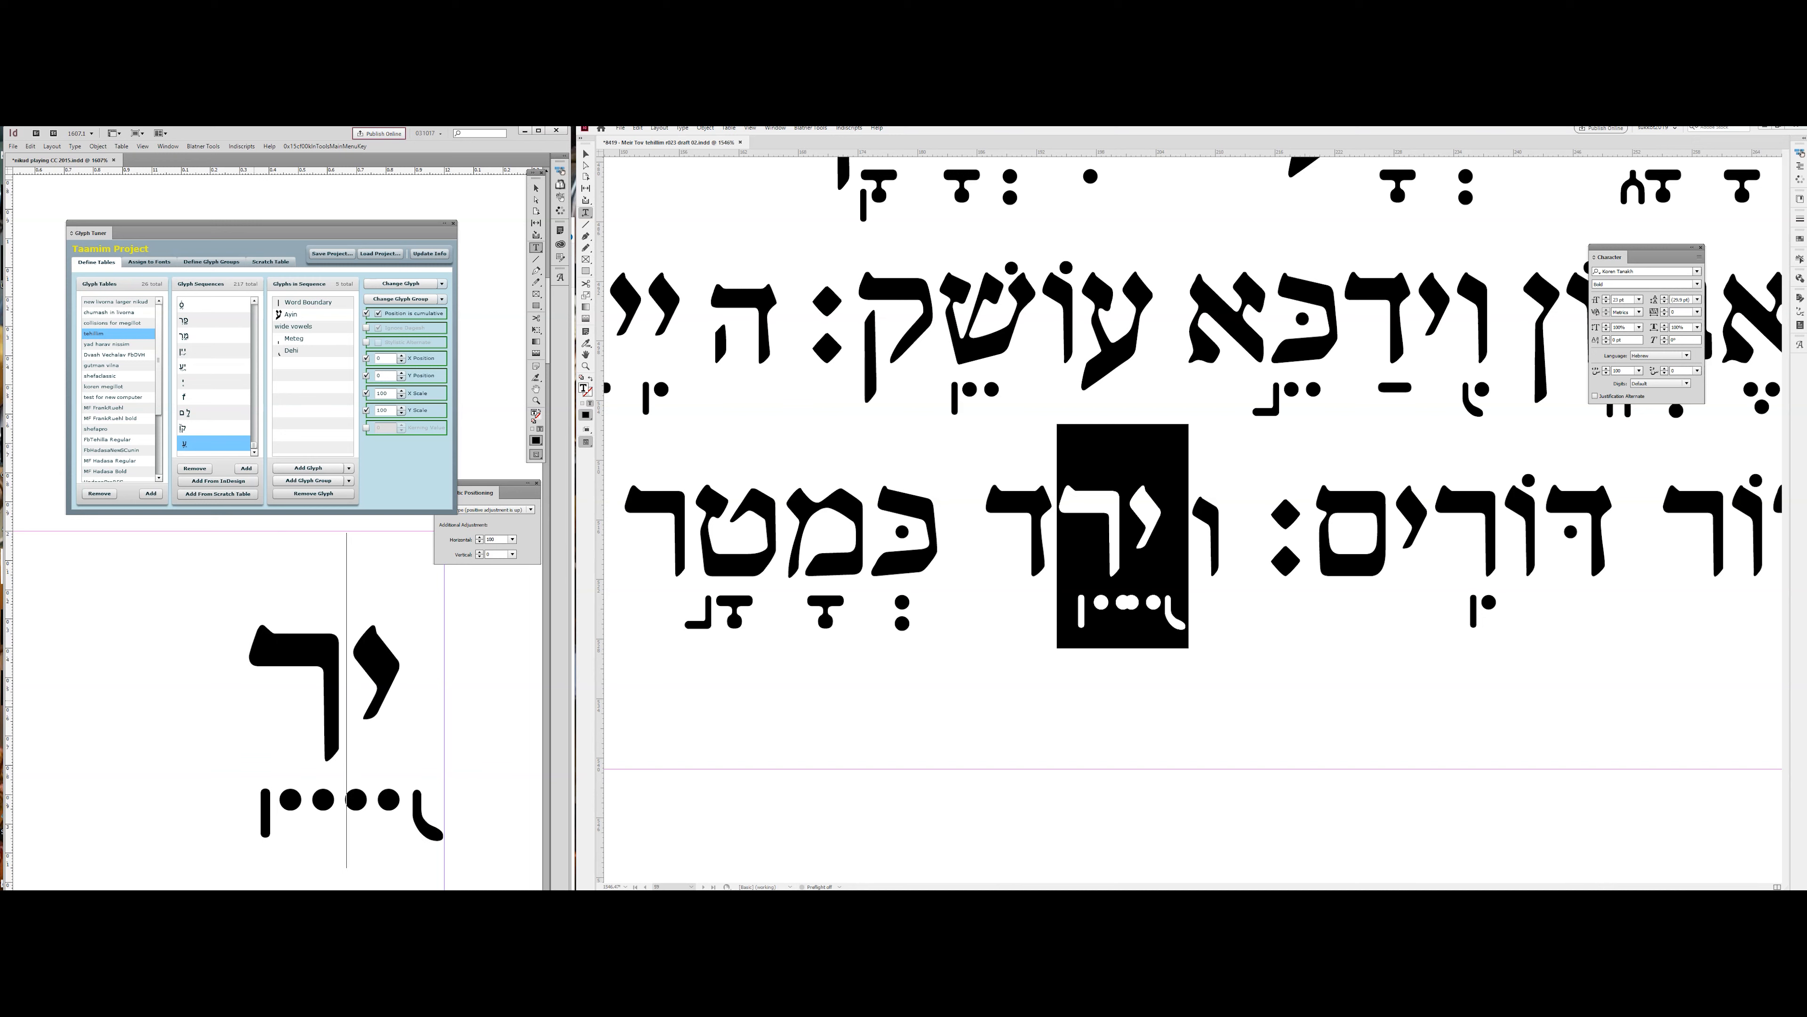
Step through the marks beneath יר and nudge the tsere beneath י slightly right to even out the dot spacing.
{"action": "key", "text": "Left"}
{"action": "key", "text": "Left"}
{"action": "key", "text": "Left"}
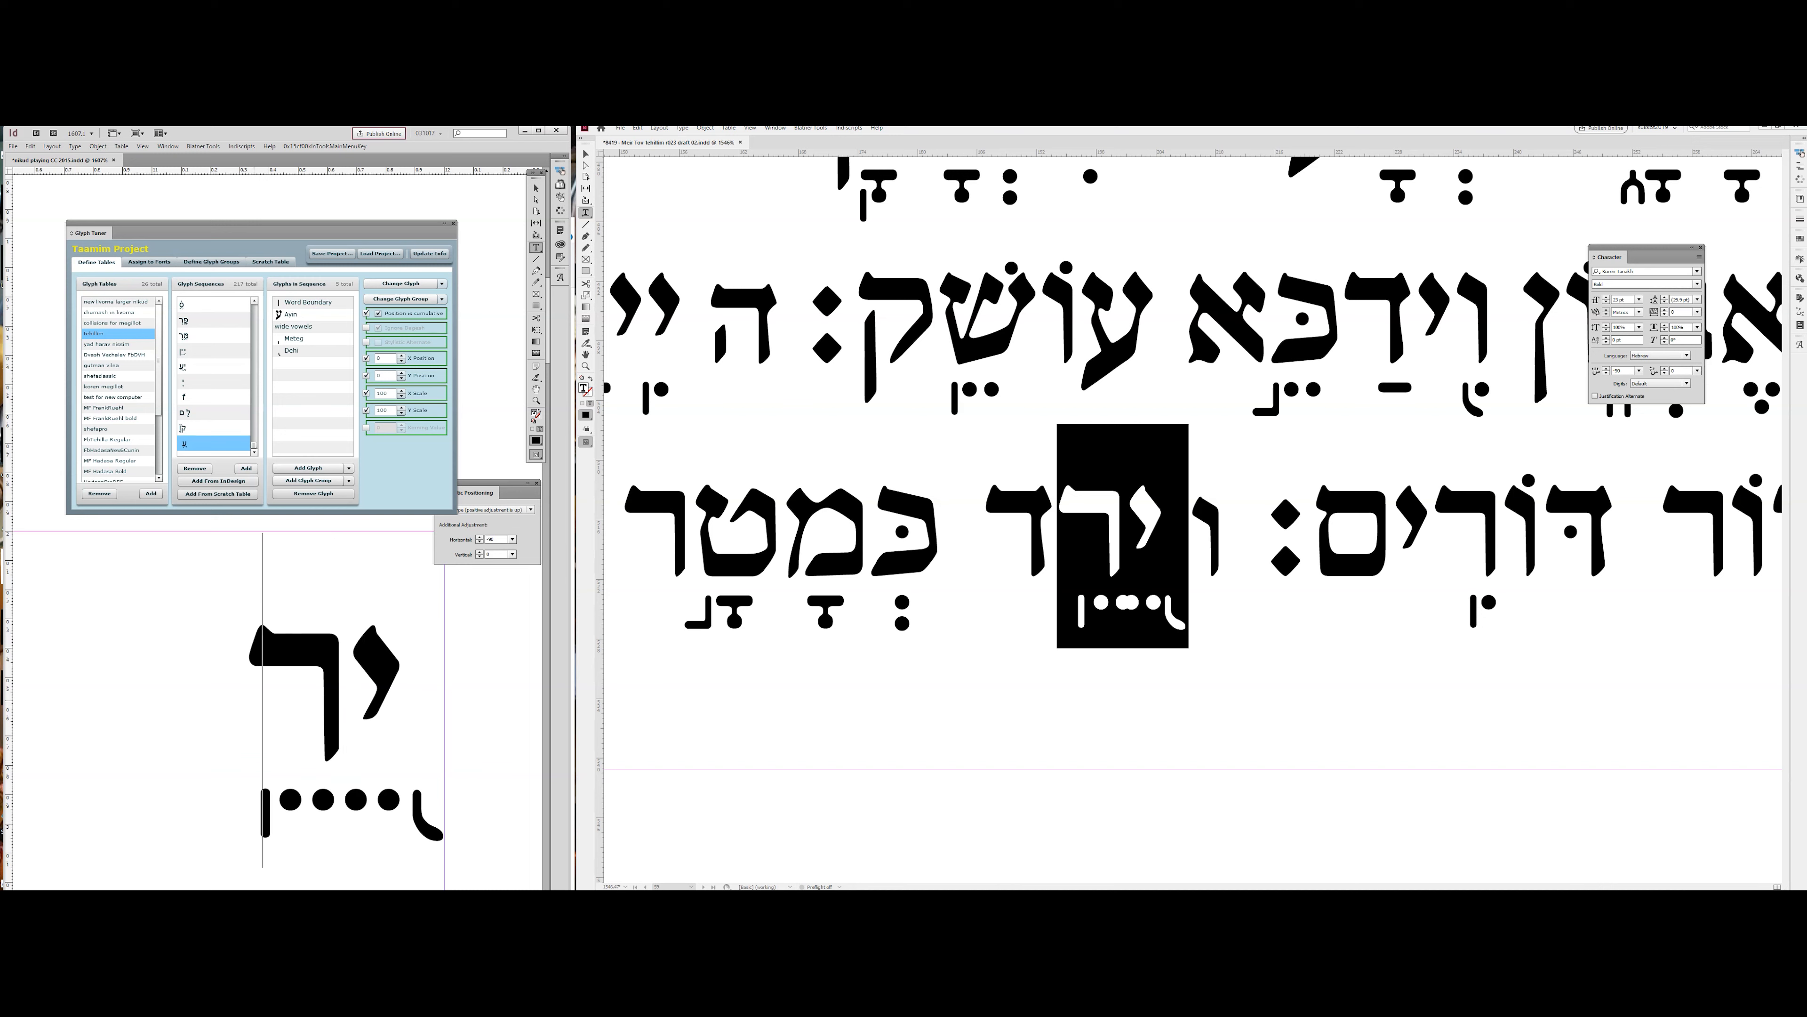
{"action": "key", "text": "shift+Right"}
{"action": "key", "text": "shift+Right"}
{"action": "key", "text": "shift+Right"}
{"action": "key", "text": "shift+Right"}
{"action": "key", "text": "shift+Right"}
{"action": "key", "text": "shift+Left"}
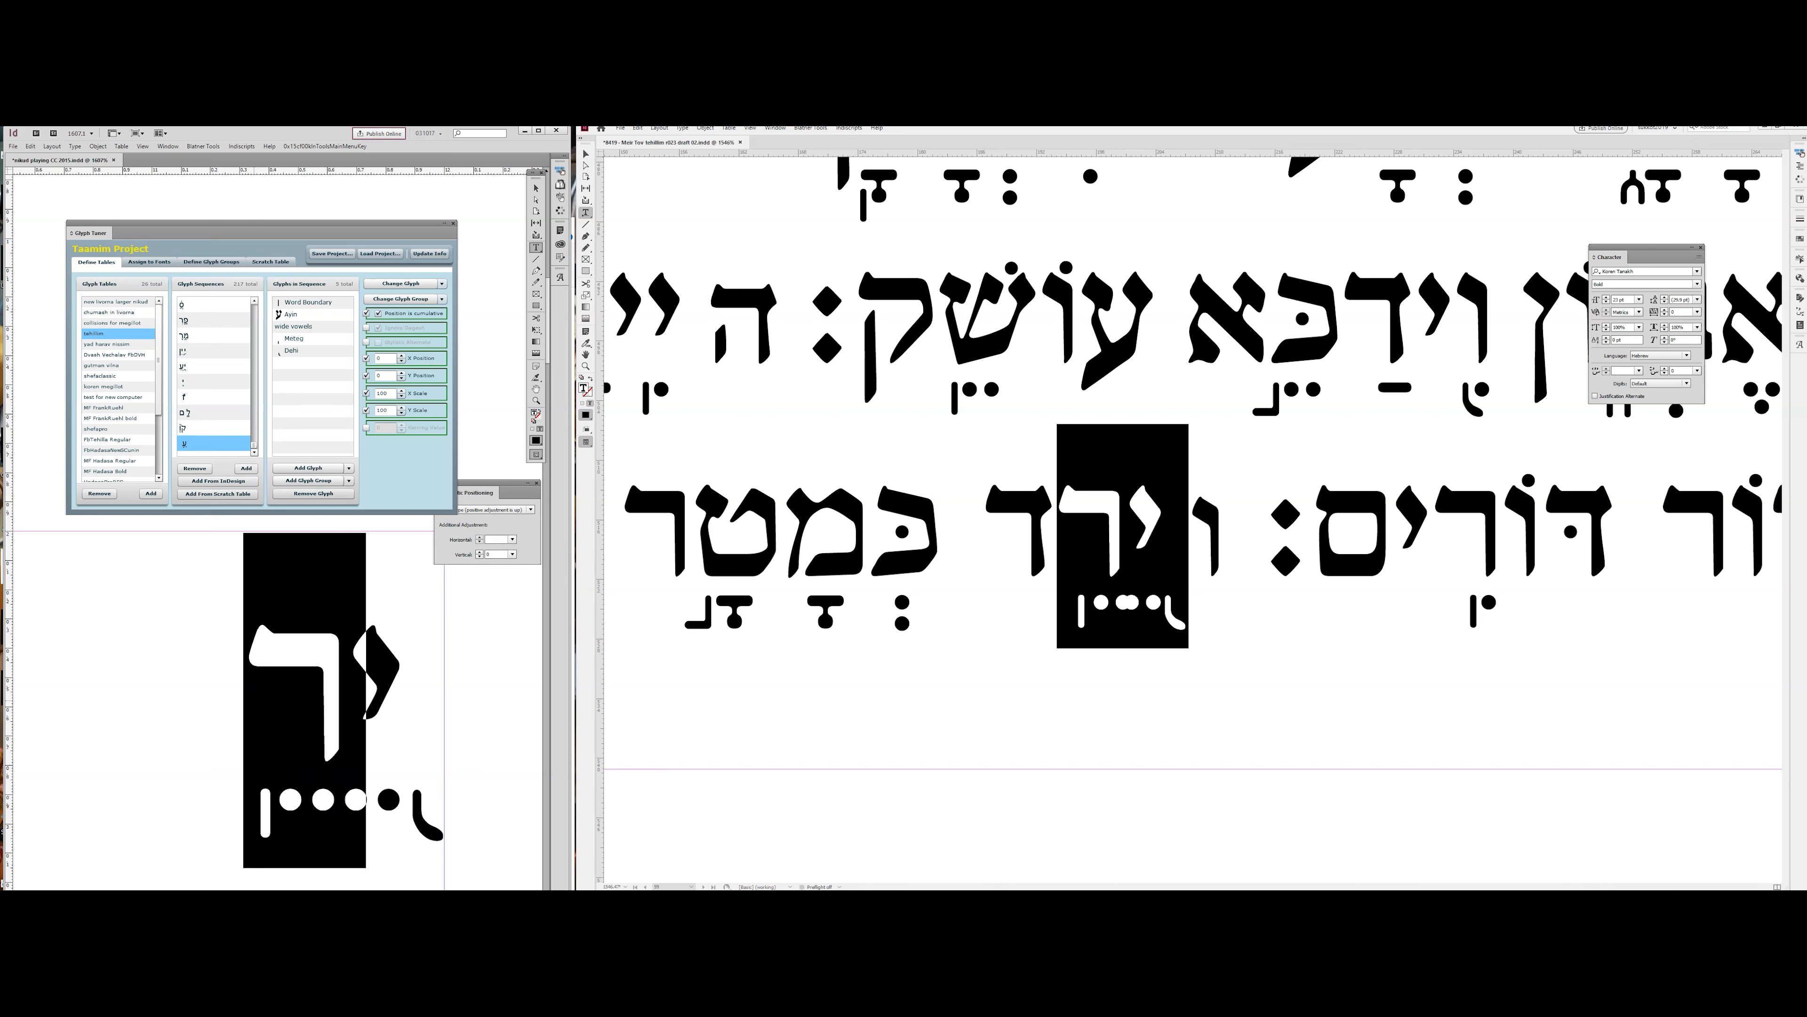
{"action": "key", "text": "Left"}
{"action": "key", "text": "Right"}
{"action": "key", "text": "Right"}
{"action": "key", "text": "Right"}
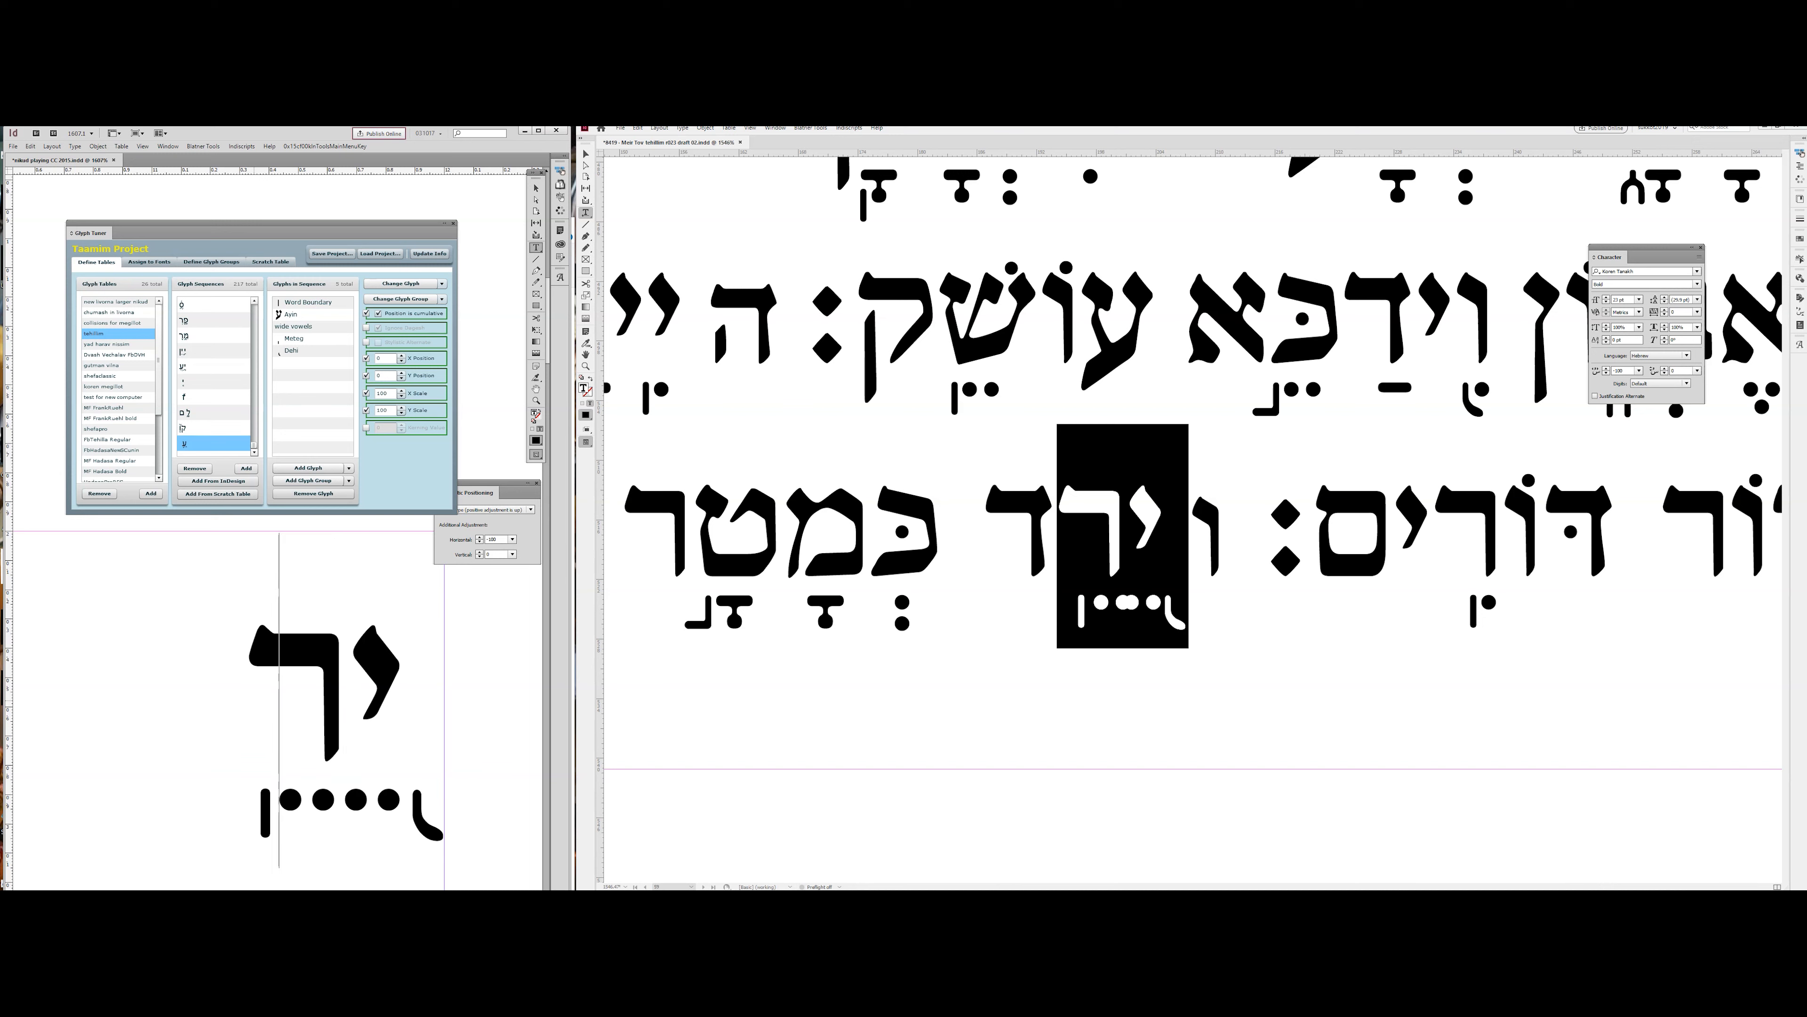
{"action": "key", "text": "Left"}
{"action": "key", "text": "Right"}
{"action": "key", "text": "shift+Right"}
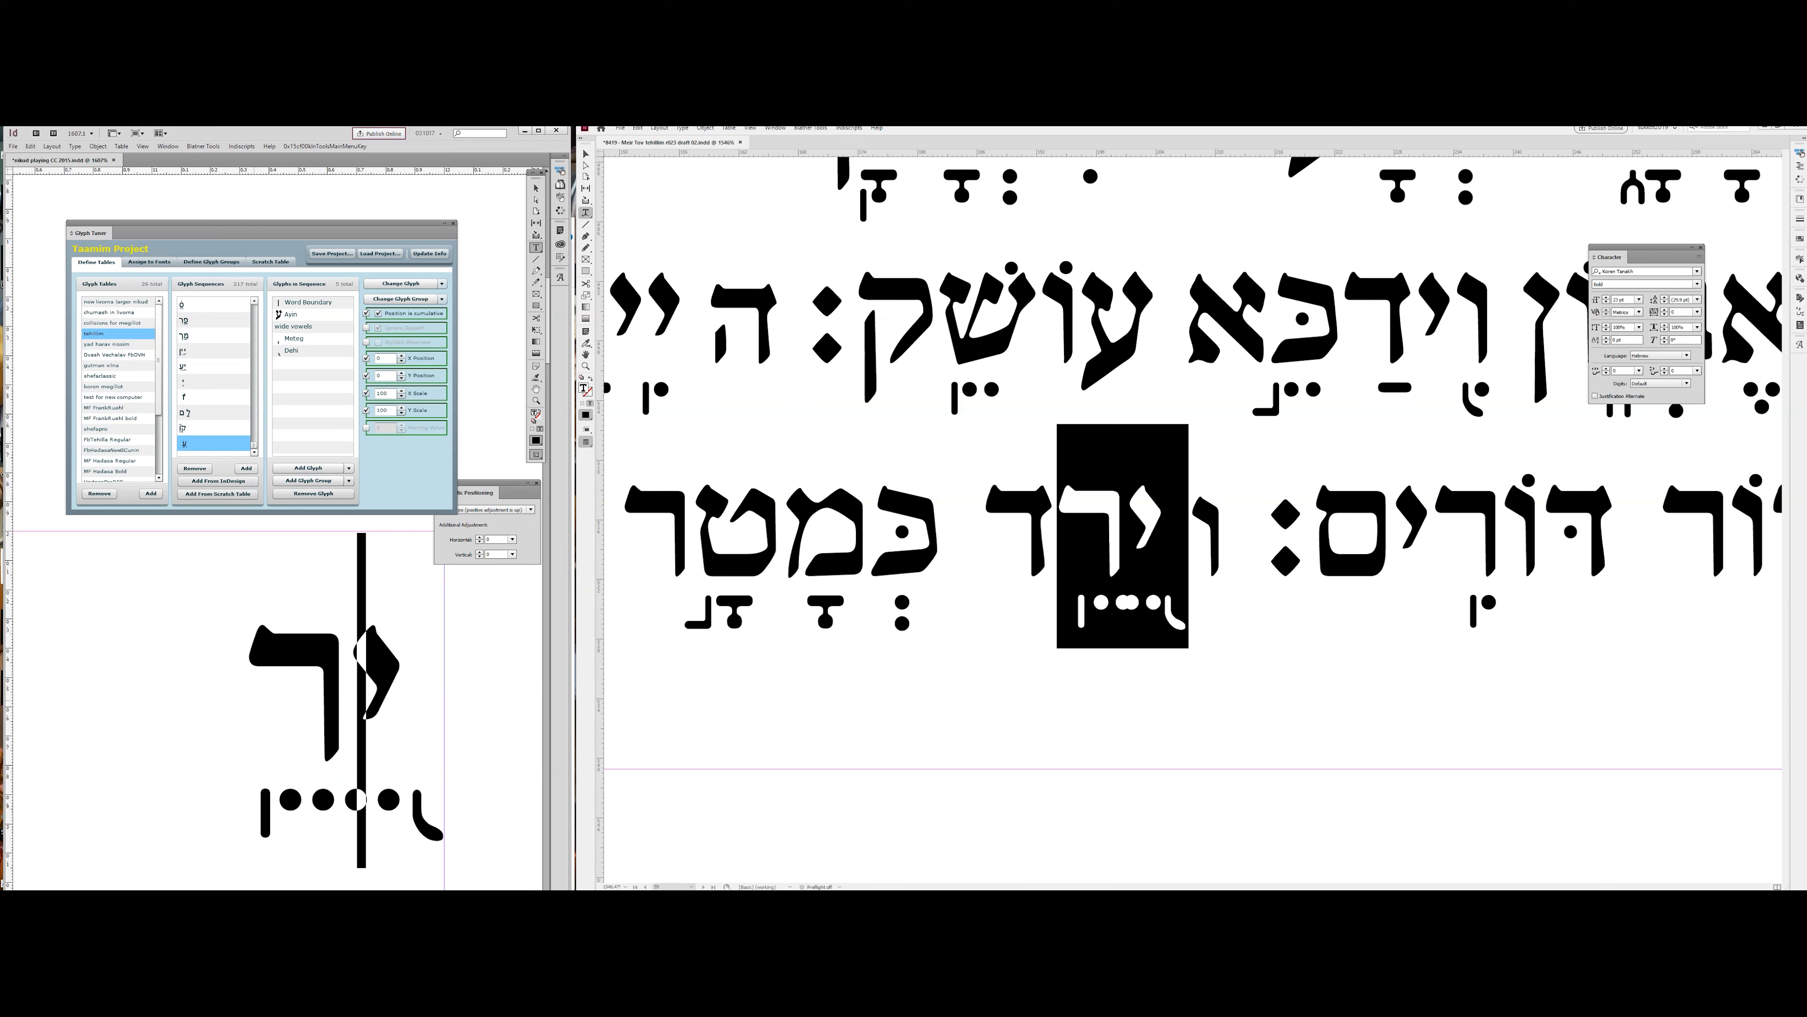
{"action": "key", "text": "alt+Right"}
{"action": "key", "text": "alt+Right"}
Nudge the meteg beneath ר slightly right, closer to the tsere dots.
{"action": "key", "text": "Left"}
{"action": "key", "text": "Left"}
{"action": "key", "text": "Left"}
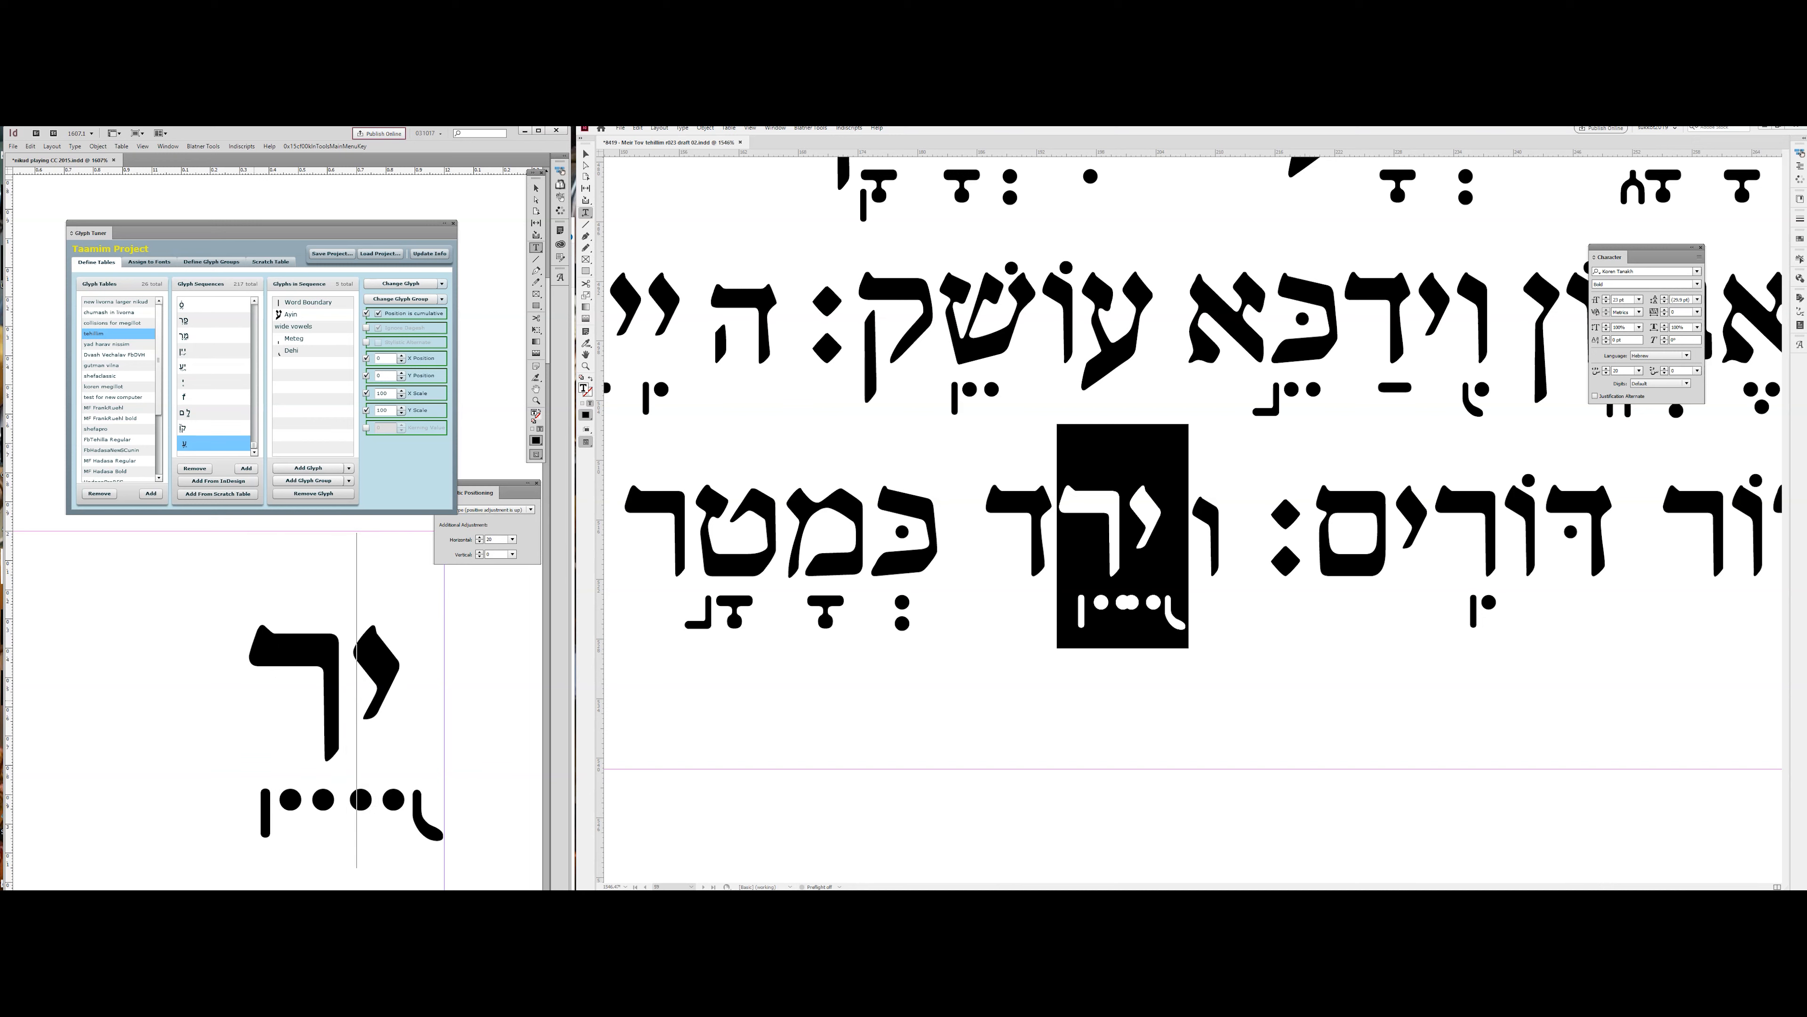
{"action": "key", "text": "Left"}
{"action": "key", "text": "Left"}
{"action": "key", "text": "shift+Right"}
{"action": "key", "text": "shift+Right"}
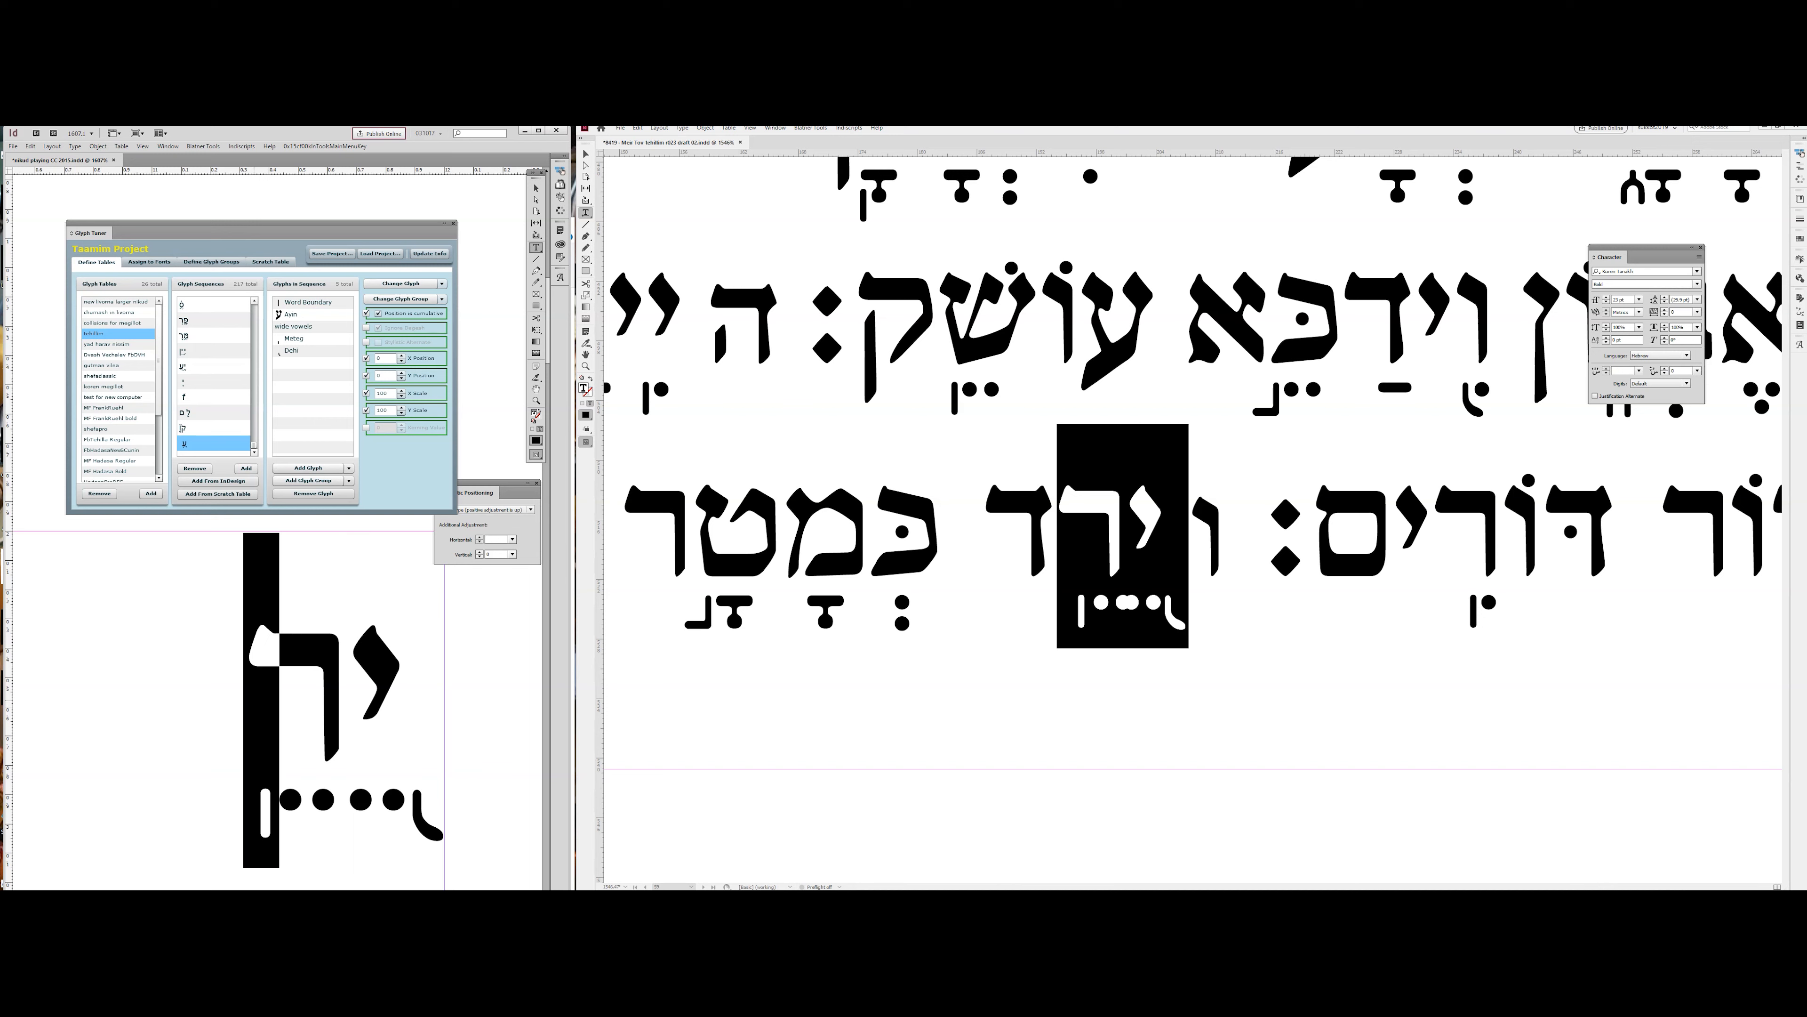
{"action": "key", "text": "alt+Right"}
{"action": "key", "text": "alt+Right"}
{"action": "key", "text": "Left"}
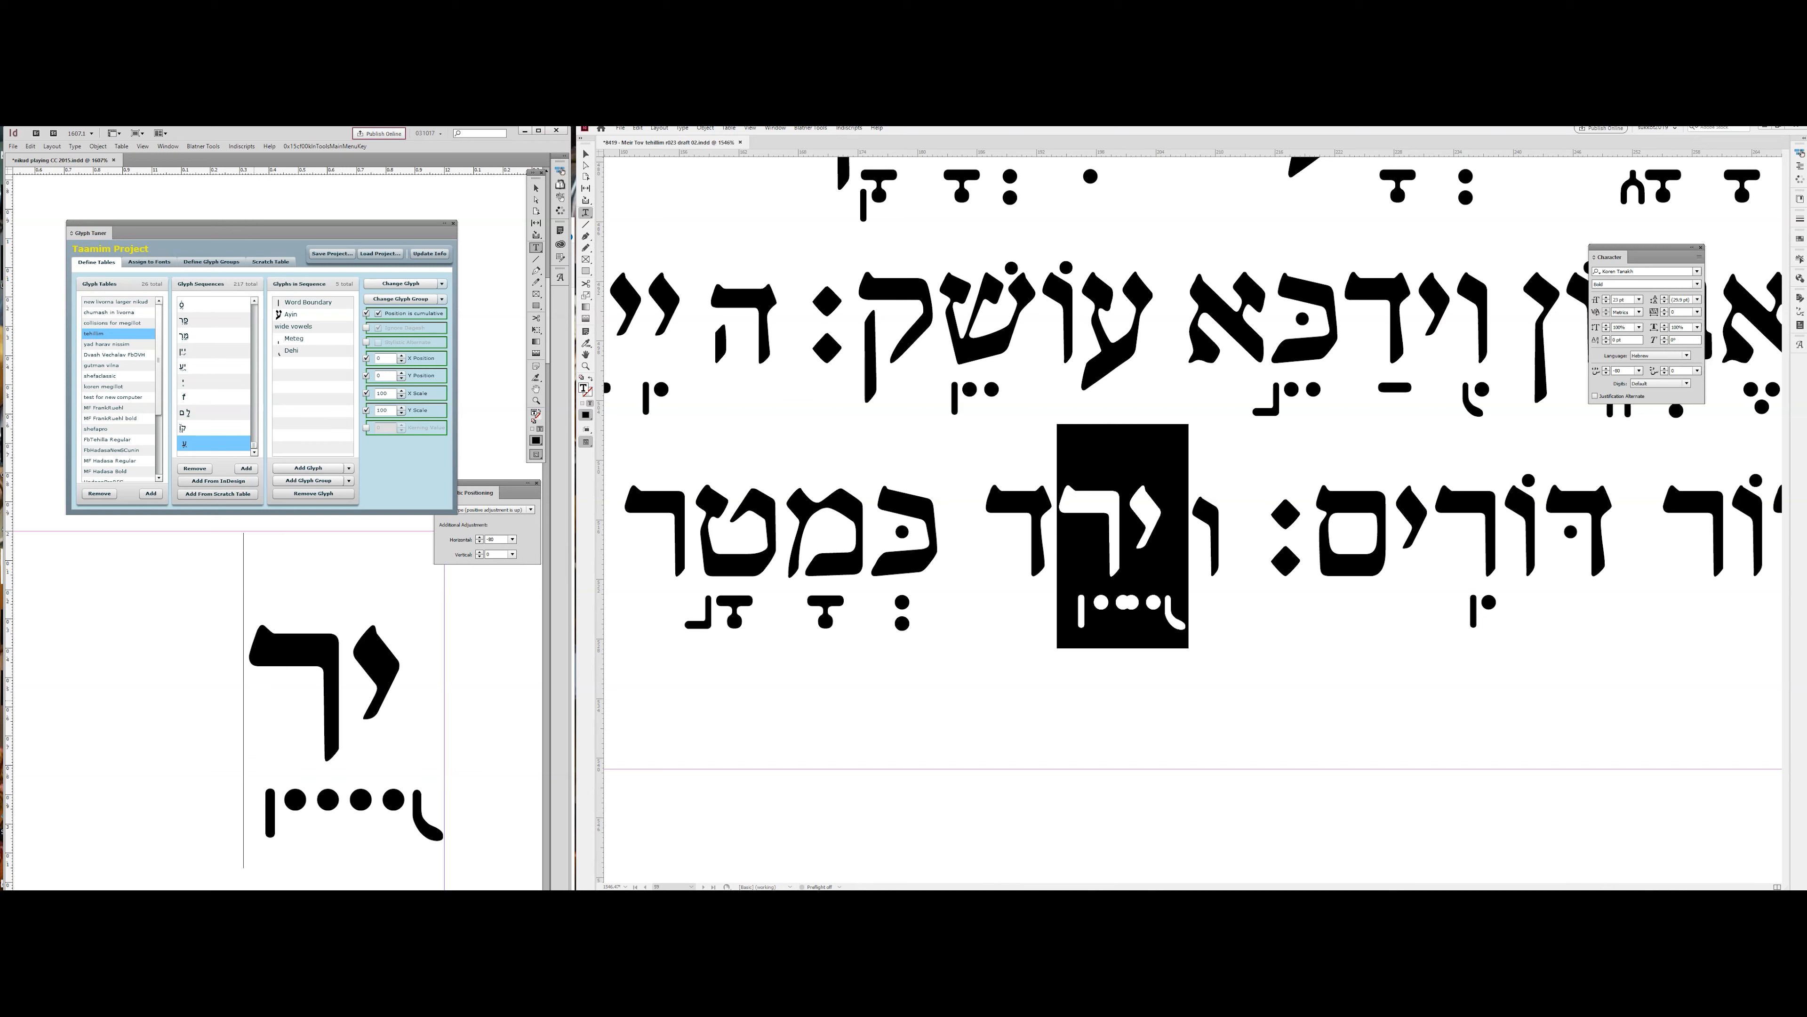
Select the adjusted letters יר and add them from InDesign as a new glyph sequence in Glyph Tuner, dismissing the message.
{"action": "key", "text": "ctrl+a"}
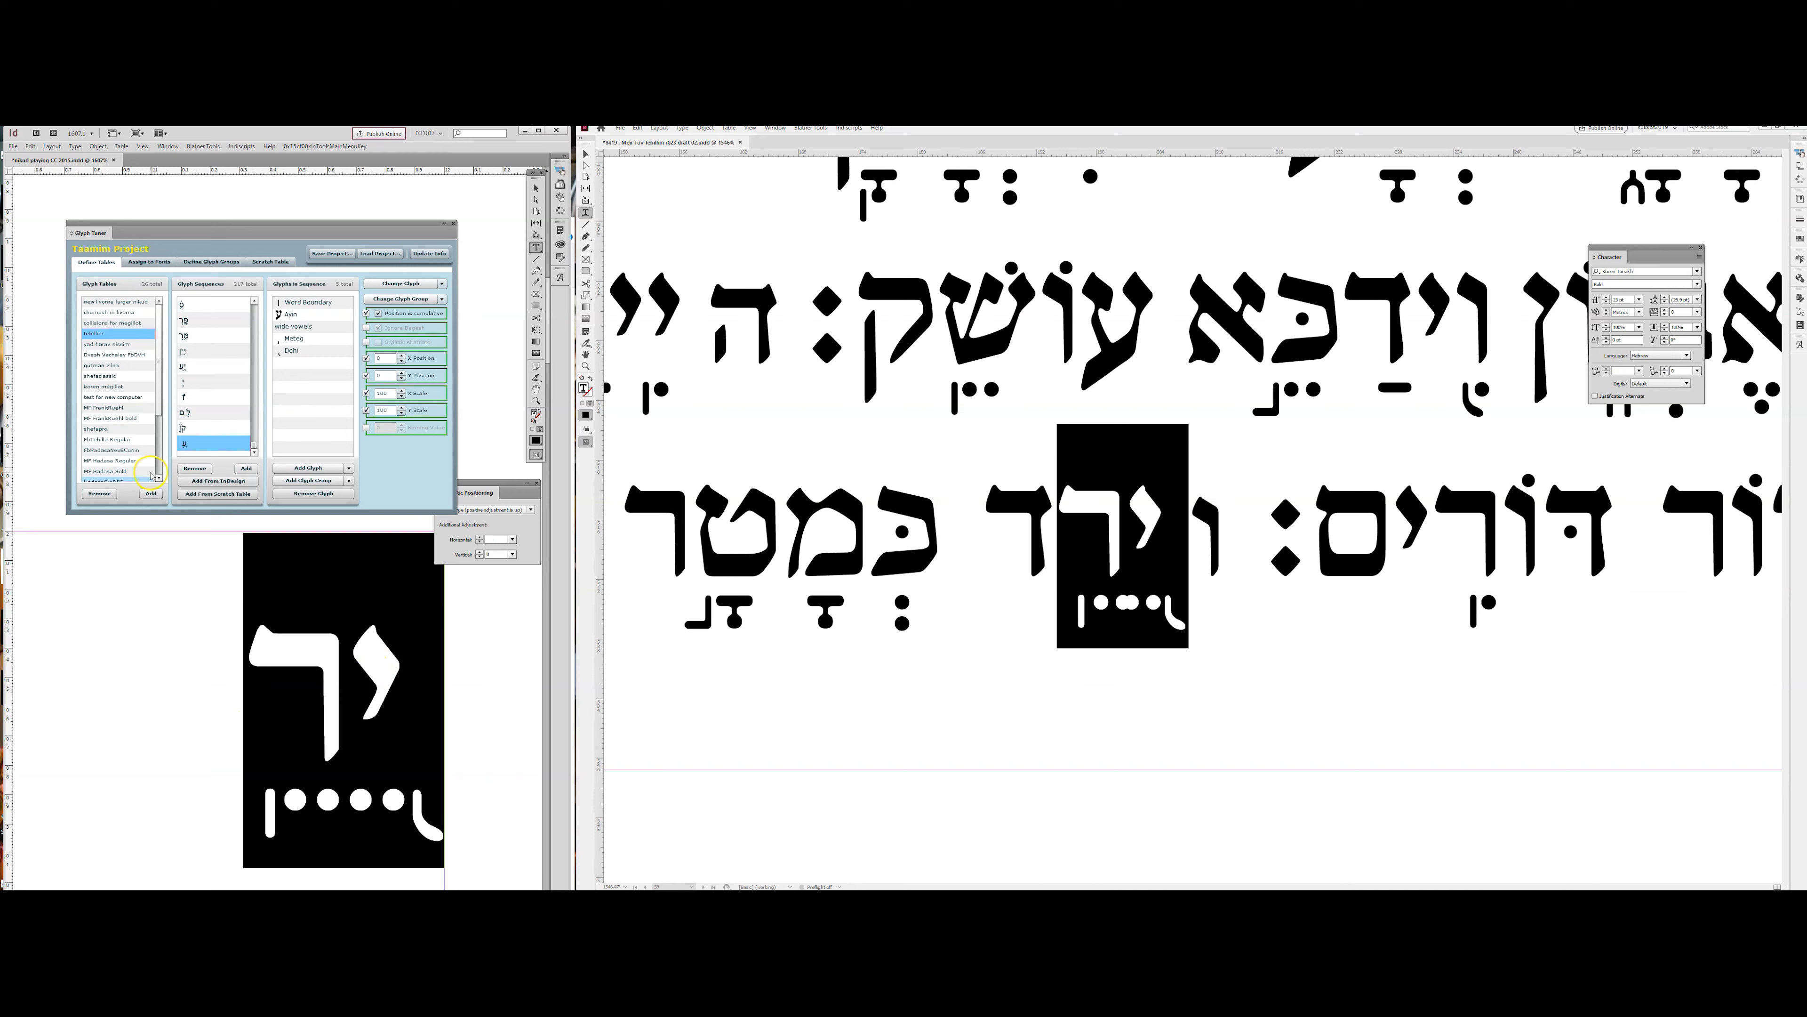
{"action": "left_click_drag", "start_coordinate": [161, 235], "coordinate": [166, 240]}
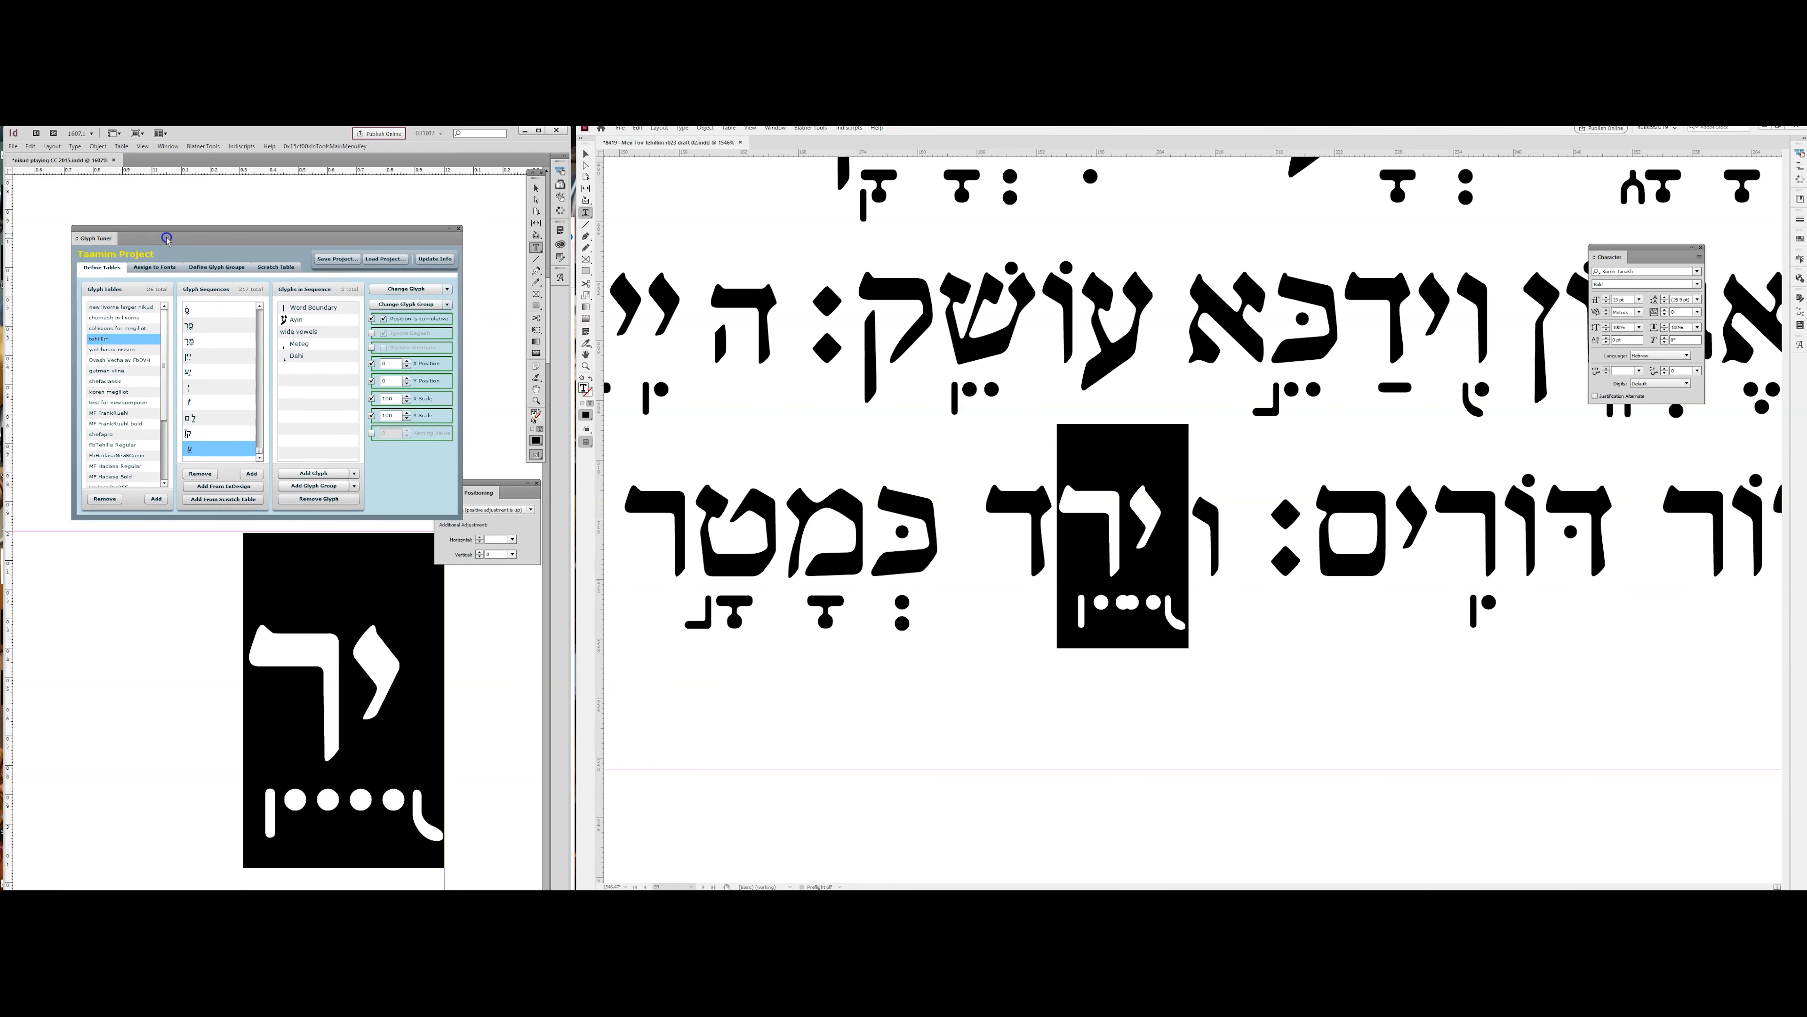
{"action": "left_click", "coordinate": [214, 486]}
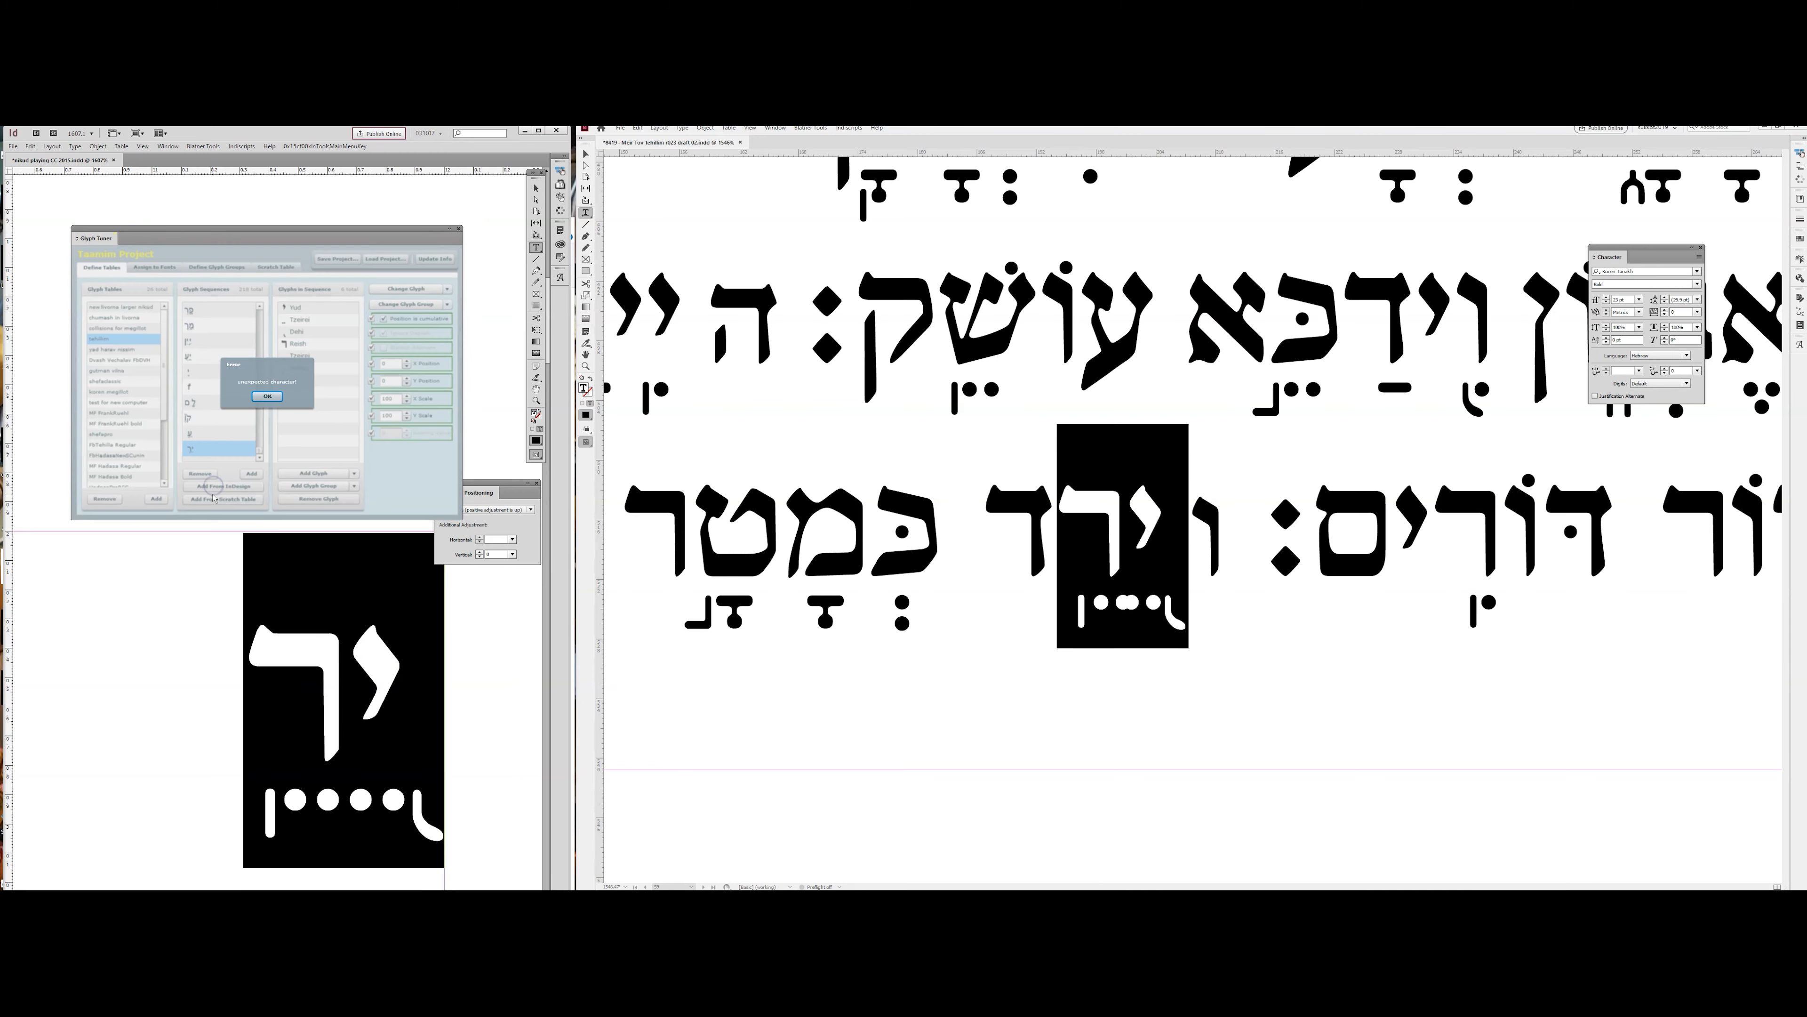
{"action": "left_click", "coordinate": [256, 395]}
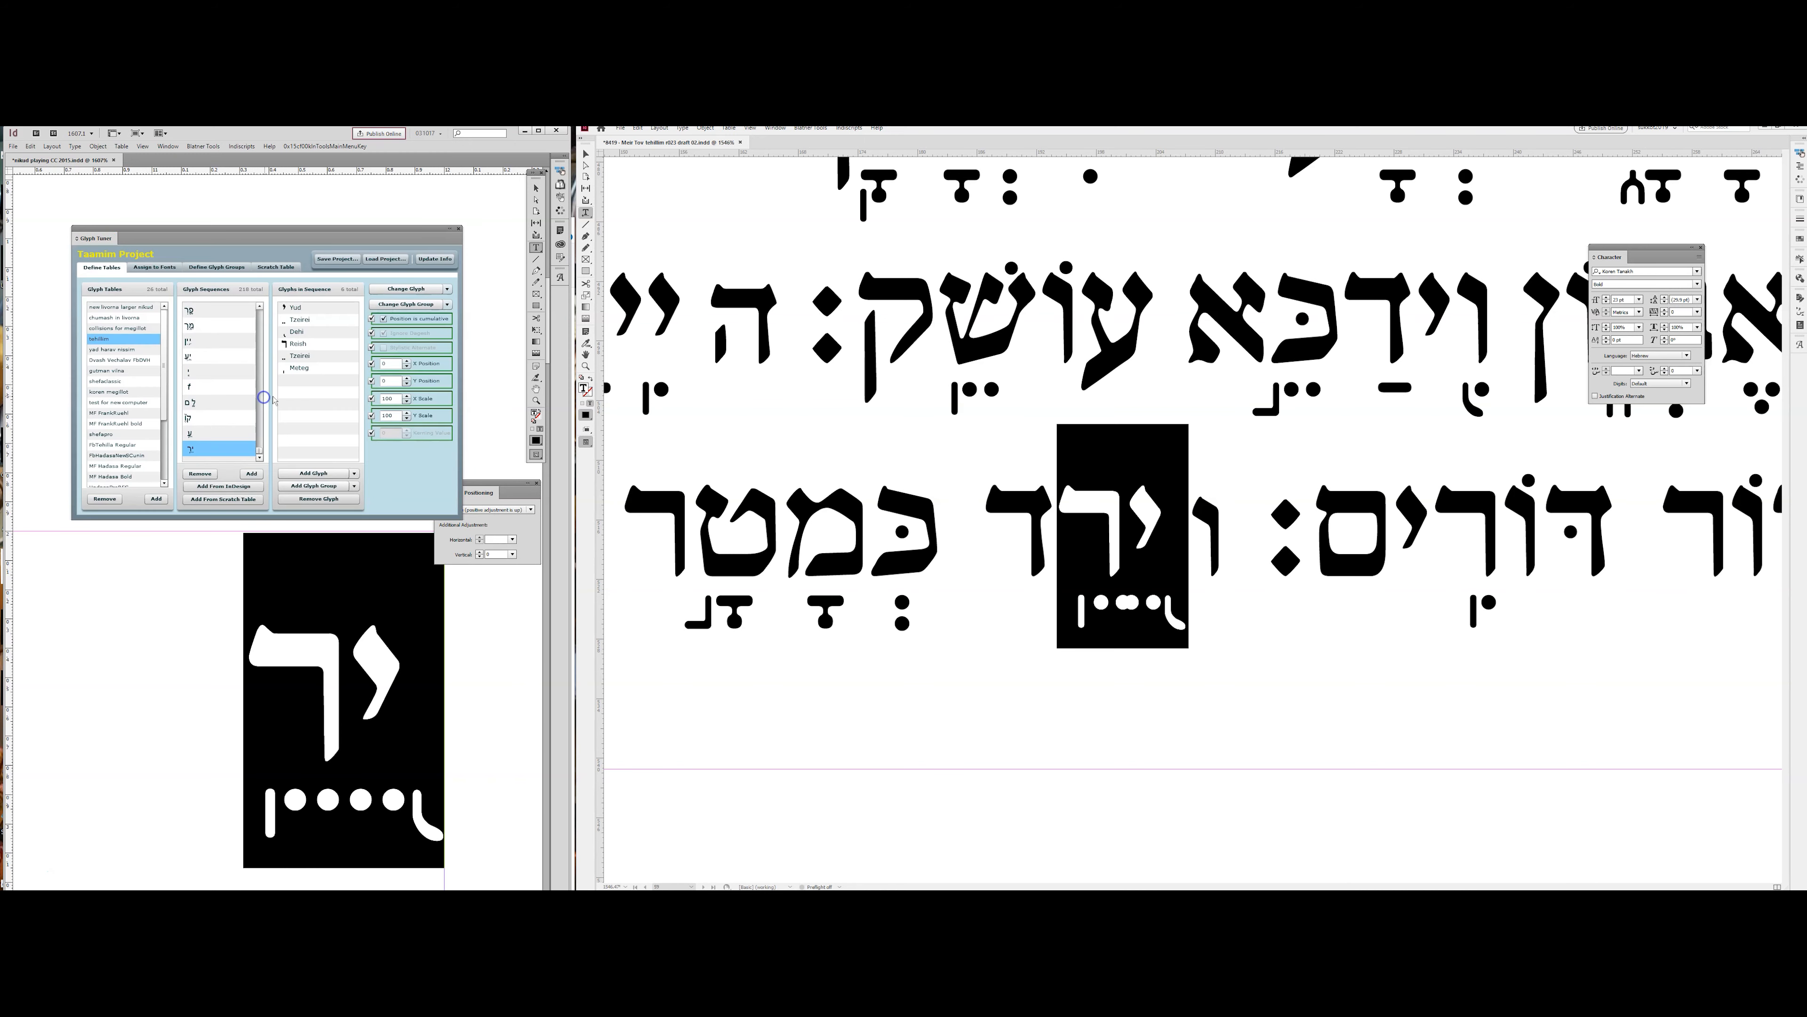
Replace both tsere glyphs in the new sequence with the wide vowels glyph group.
{"action": "left_click", "coordinate": [311, 323]}
{"action": "left_click", "coordinate": [446, 304]}
{"action": "left_click", "coordinate": [388, 314]}
{"action": "left_click", "coordinate": [311, 355]}
{"action": "left_click", "coordinate": [447, 304]}
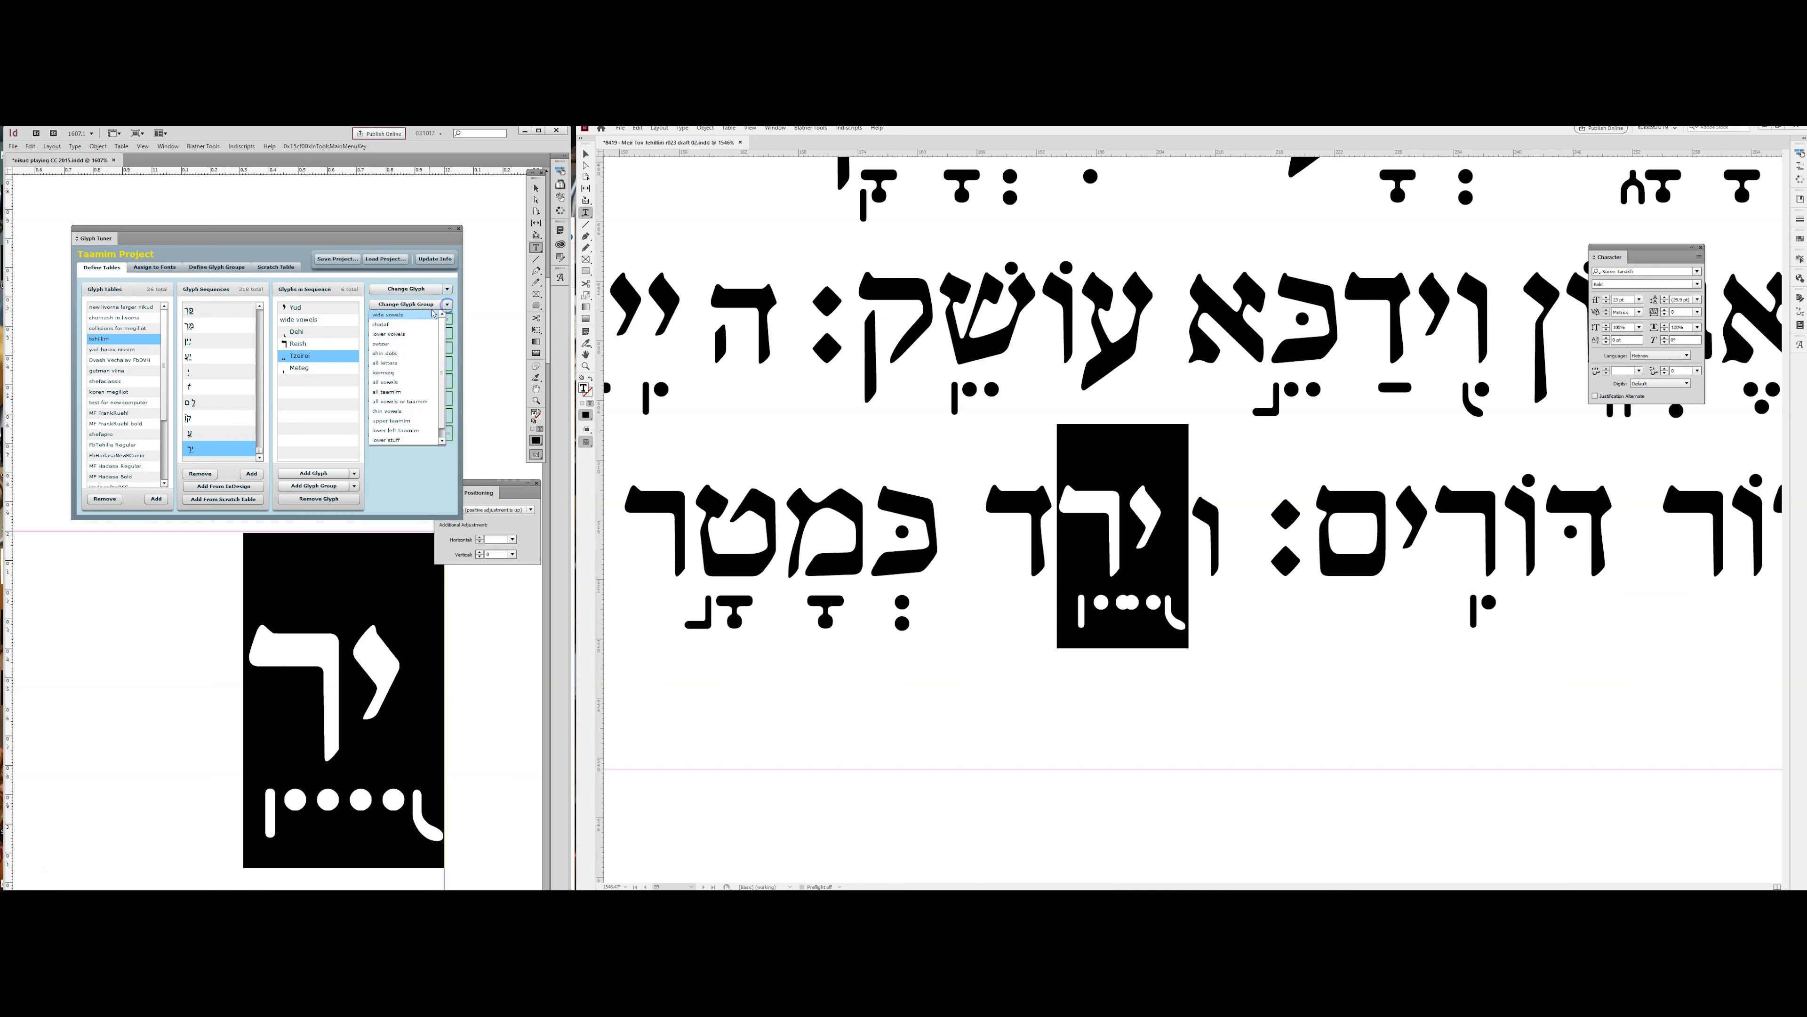
{"action": "left_click", "coordinate": [415, 315]}
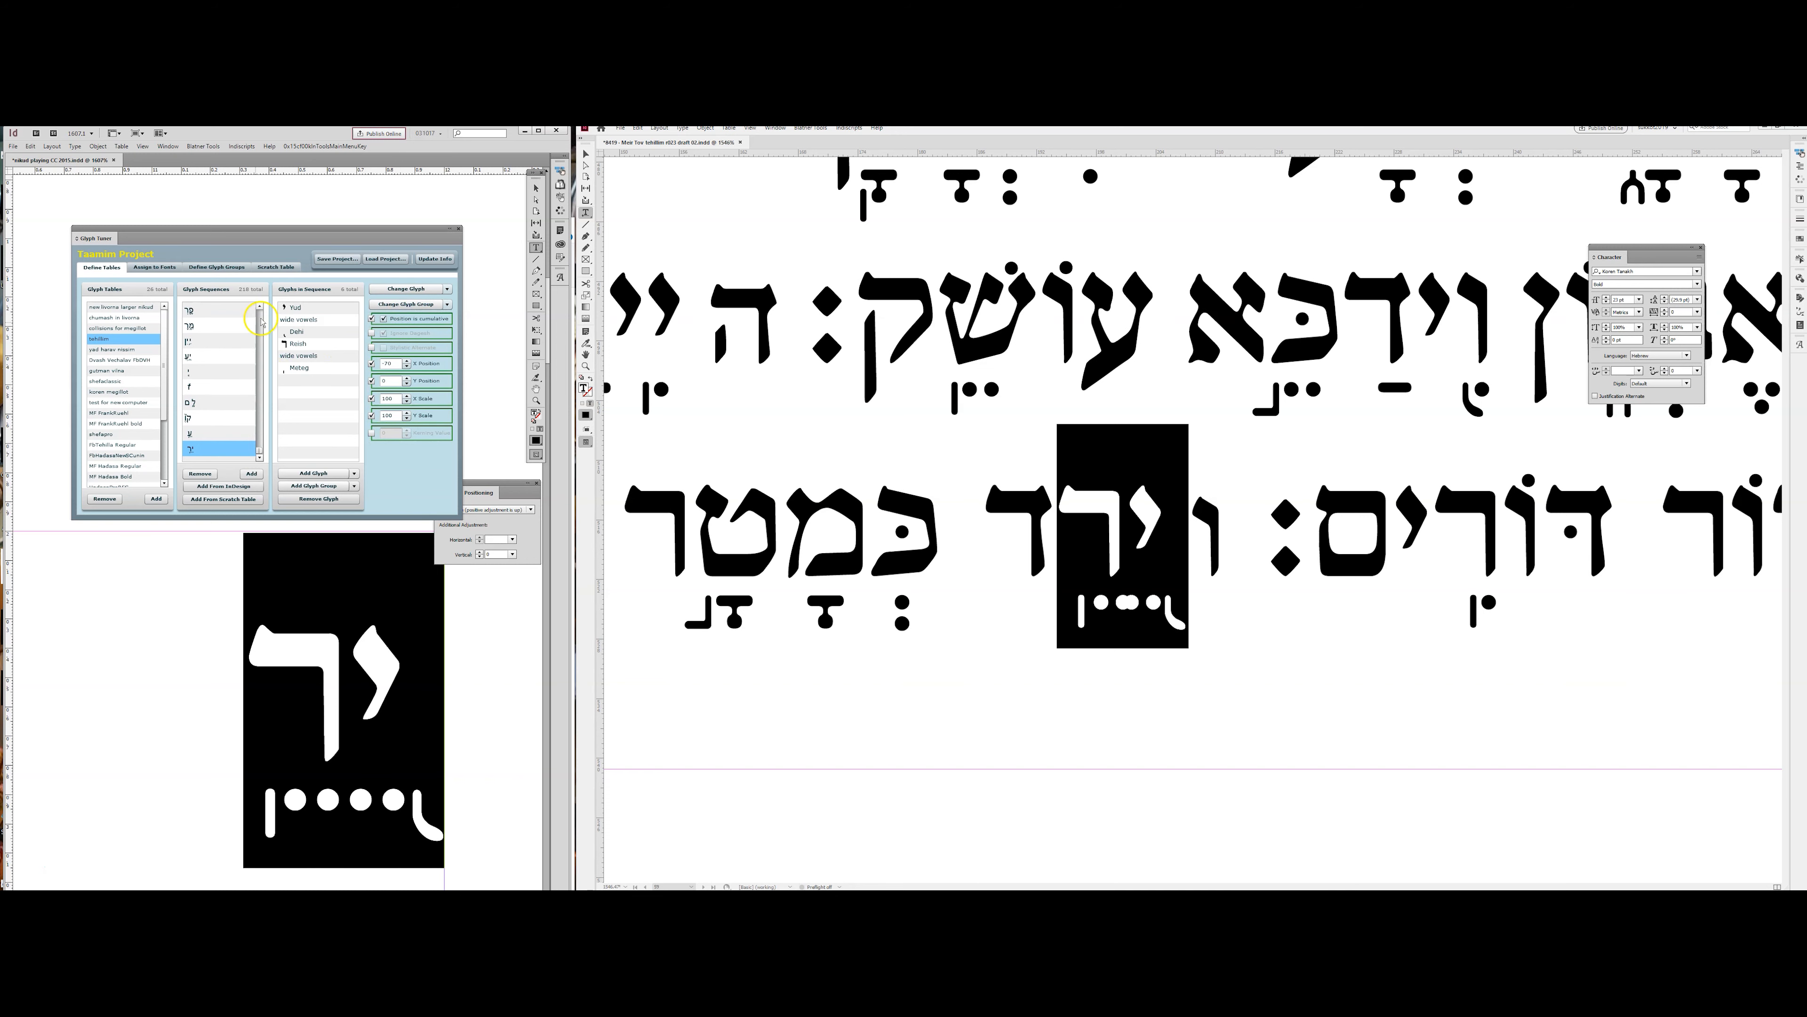
{"action": "left_click", "coordinate": [317, 311]}
{"action": "left_click", "coordinate": [259, 247]}
Apply the Glyph Tuner adjustments to the word ירד in the last line of the Hebrew text and deselect it.
{"action": "left_click", "coordinate": [1123, 508]}
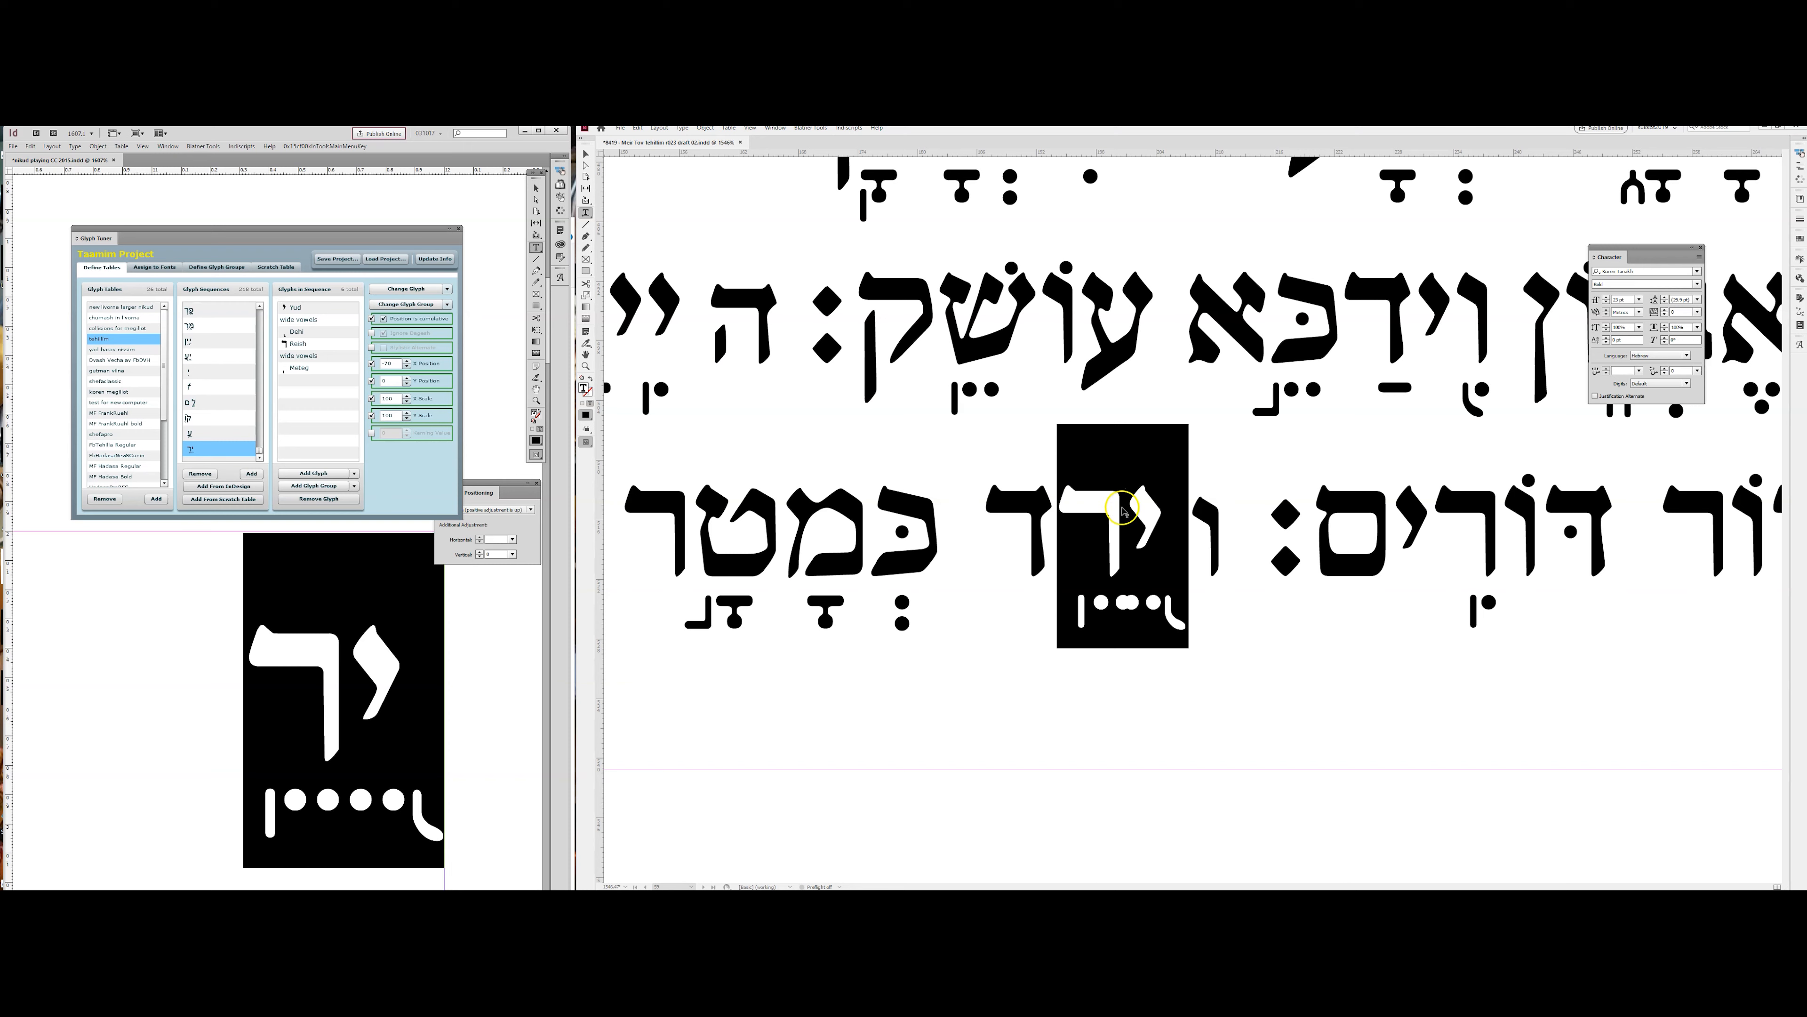
{"action": "double_click", "coordinate": [1108, 535]}
{"action": "left_click", "coordinate": [1128, 548]}
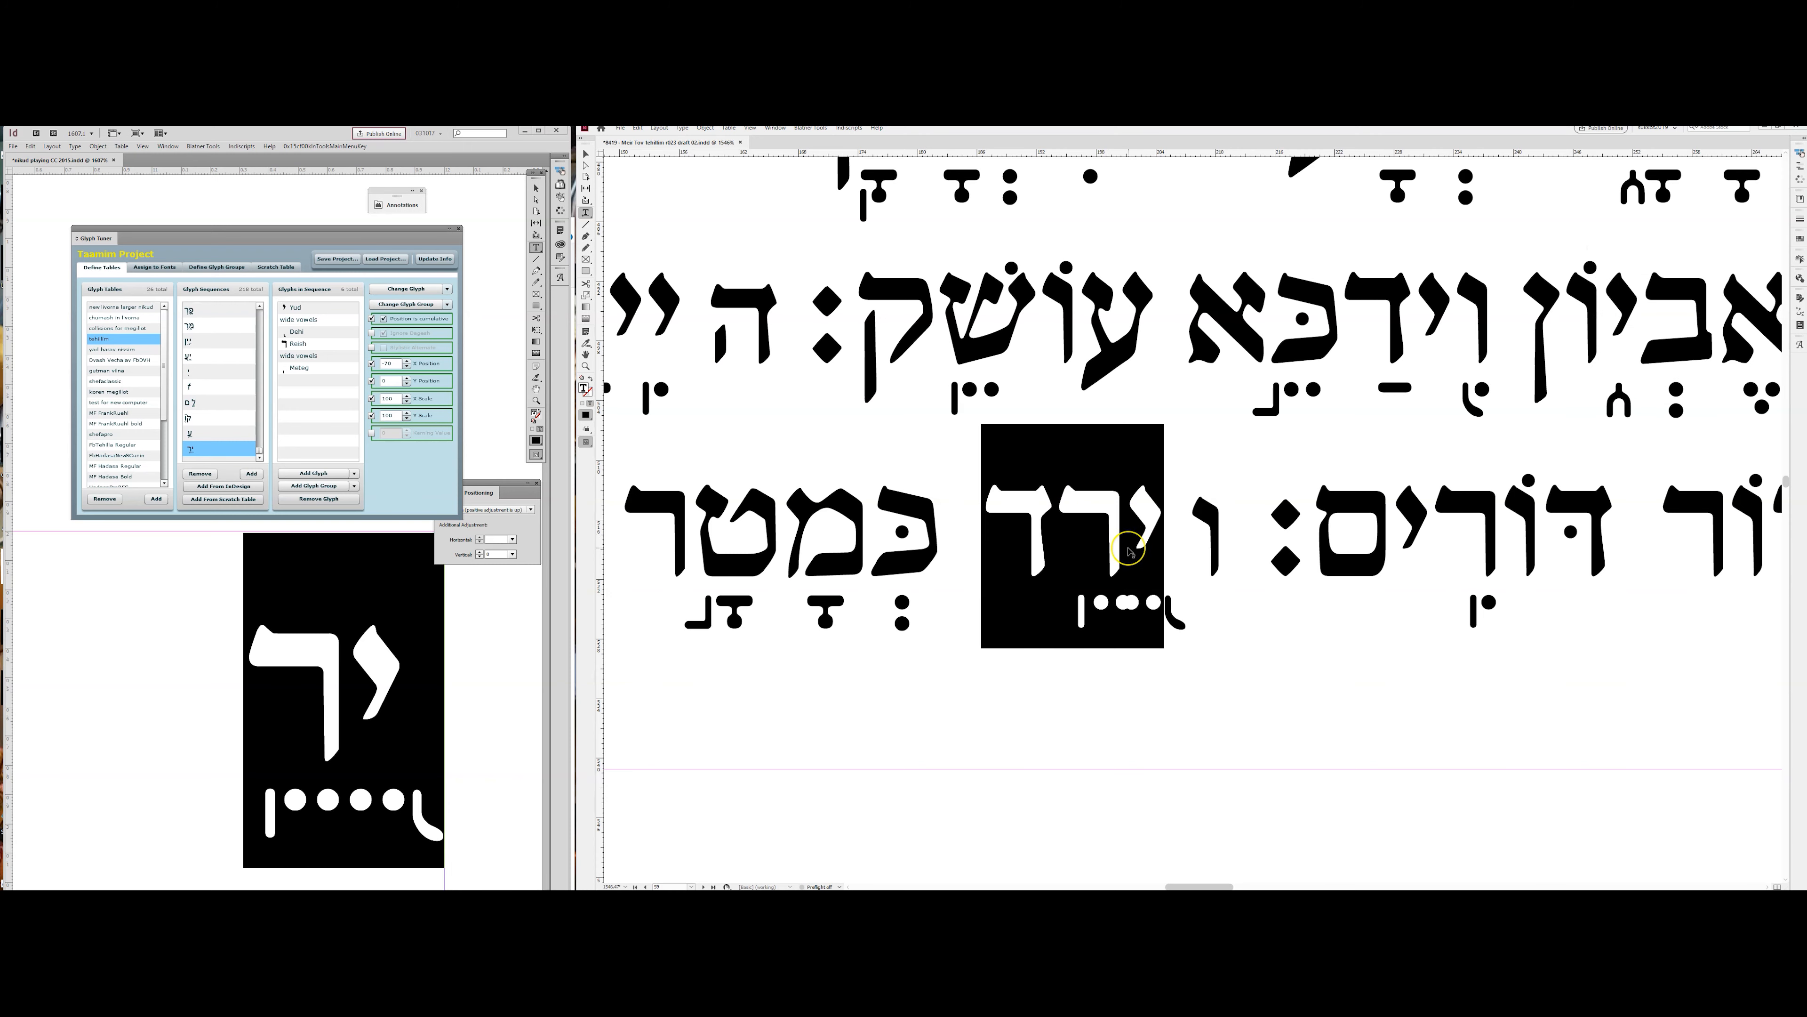
{"action": "key", "text": "ctrl+alt+g"}
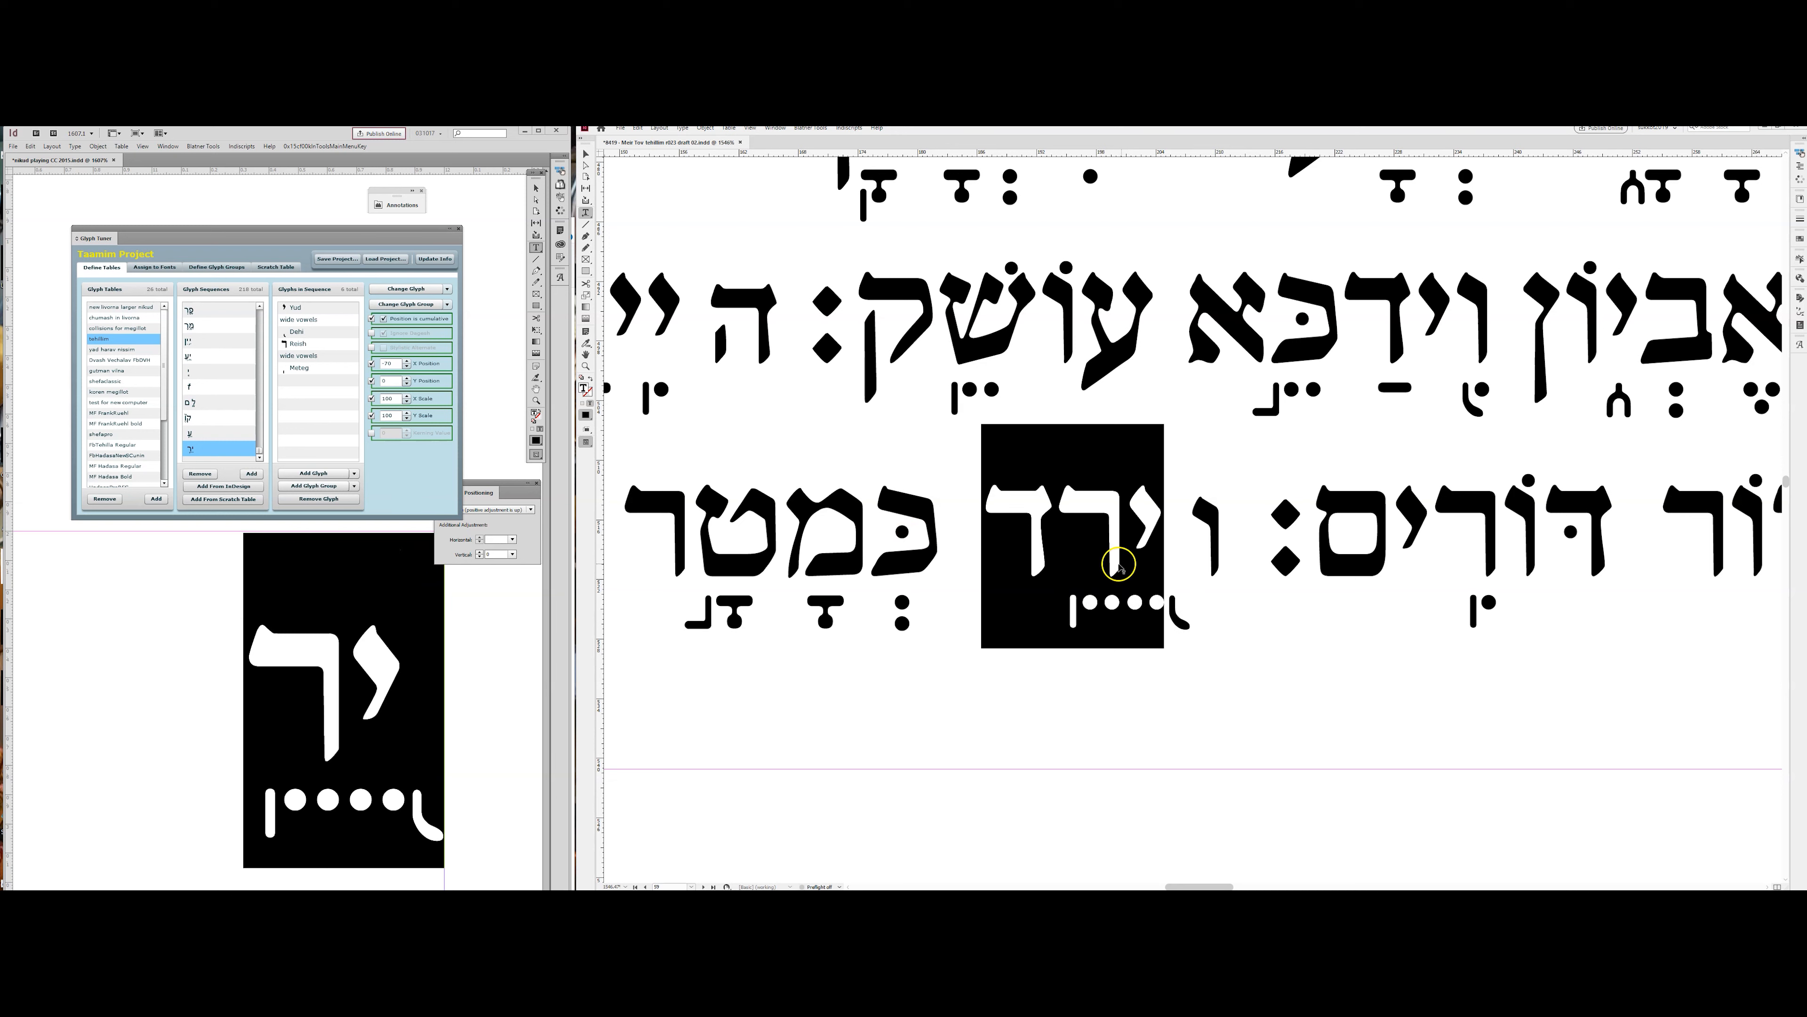
{"action": "left_click", "coordinate": [1122, 546]}
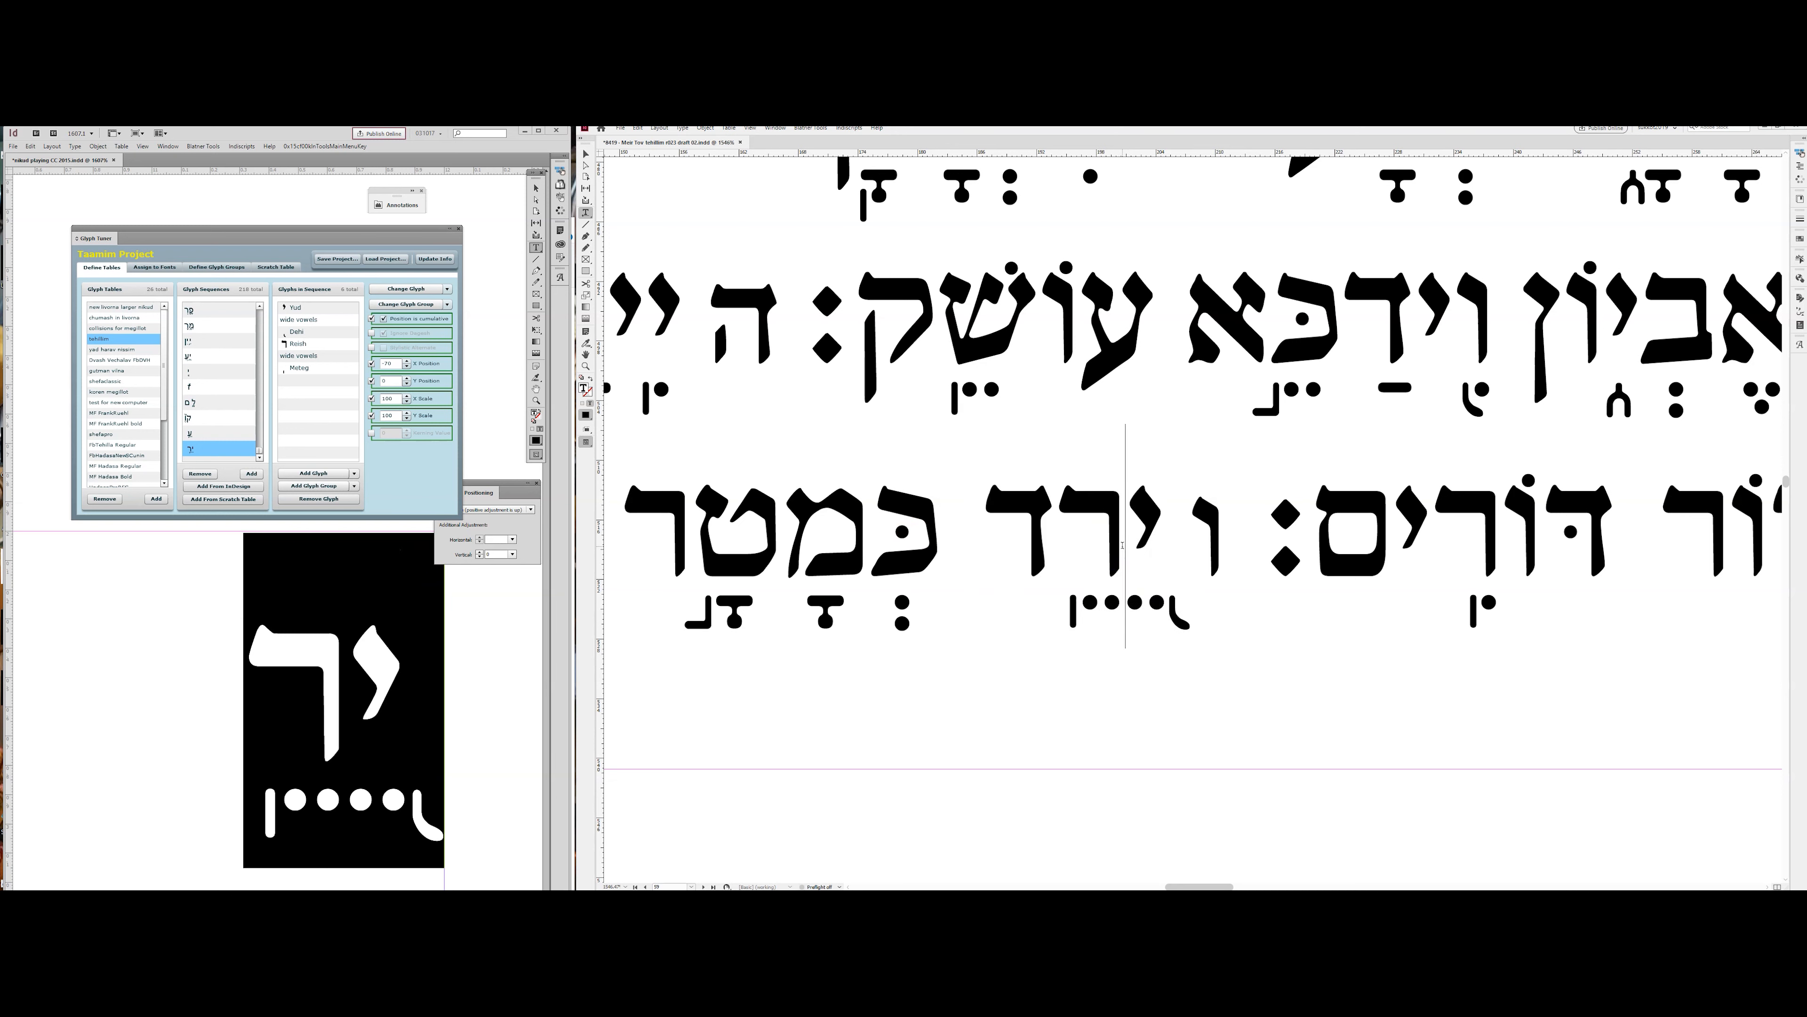
{"action": "left_click", "coordinate": [1118, 551]}
{"action": "left_click", "coordinate": [1159, 514]}
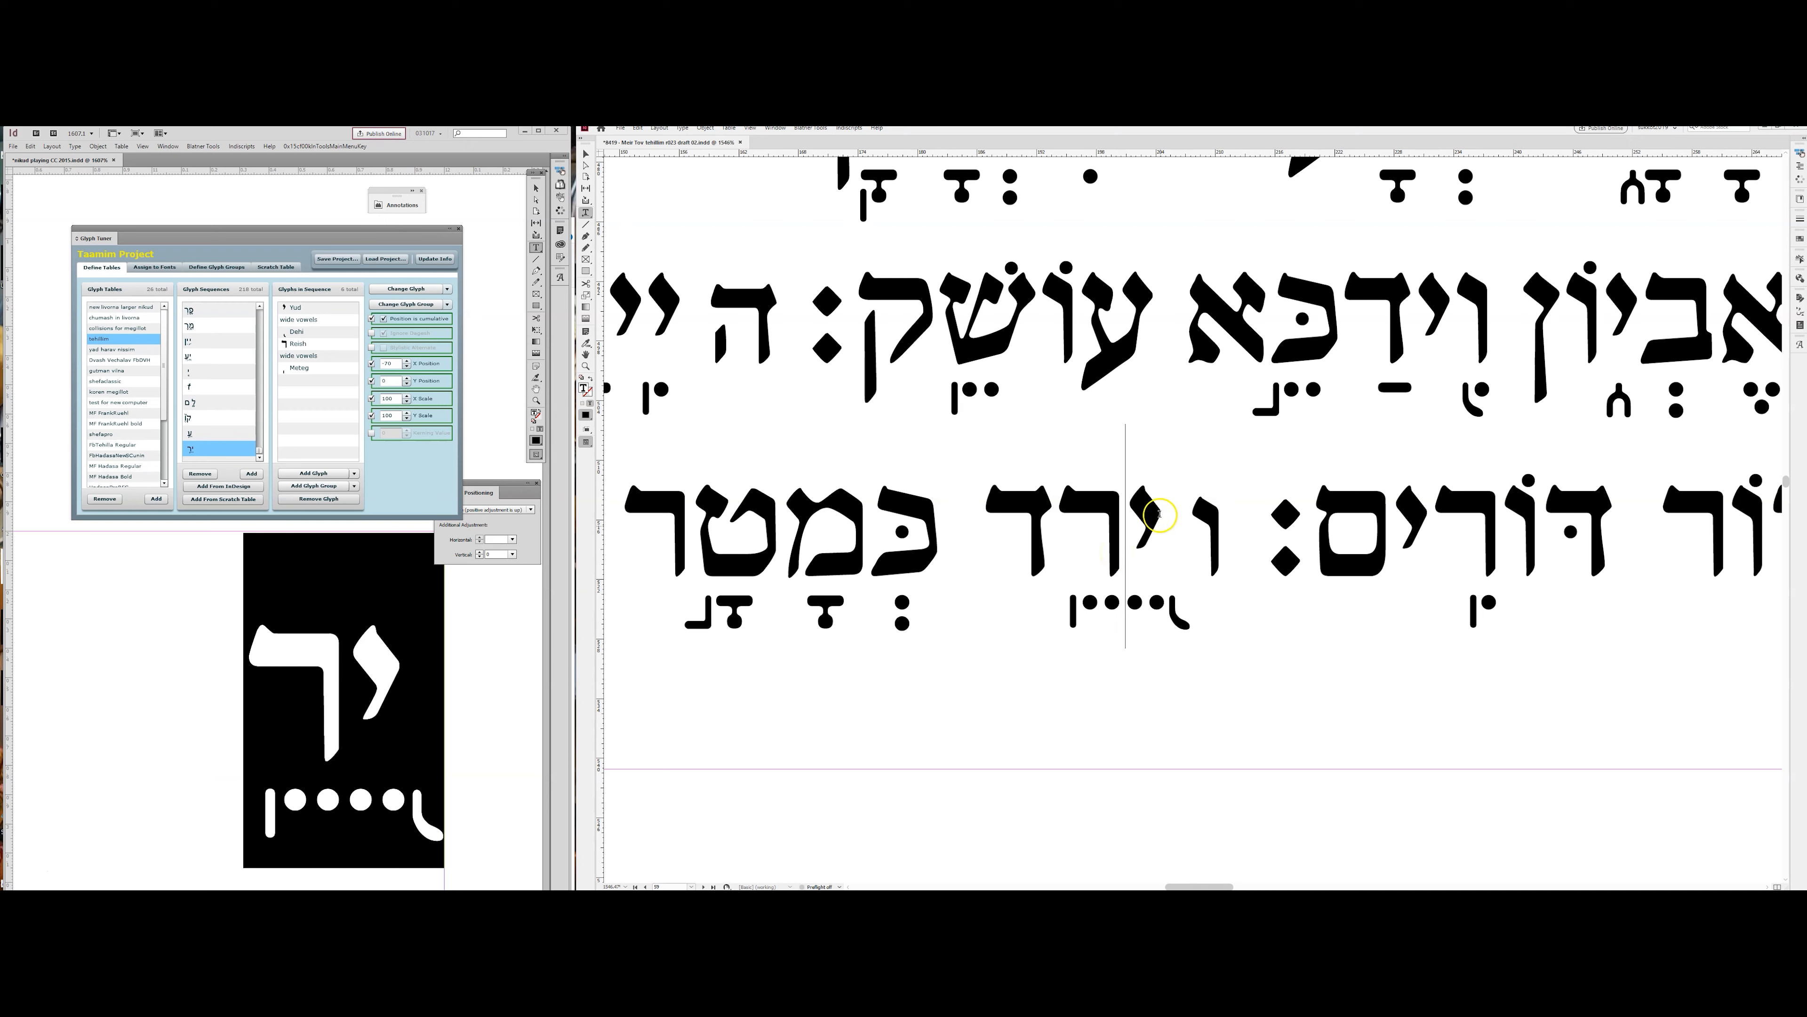
Return to the test document window and move the Glyph Tuner panel slightly.
{"action": "key", "text": "ctrl+t"}
{"action": "left_click", "coordinate": [223, 237]}
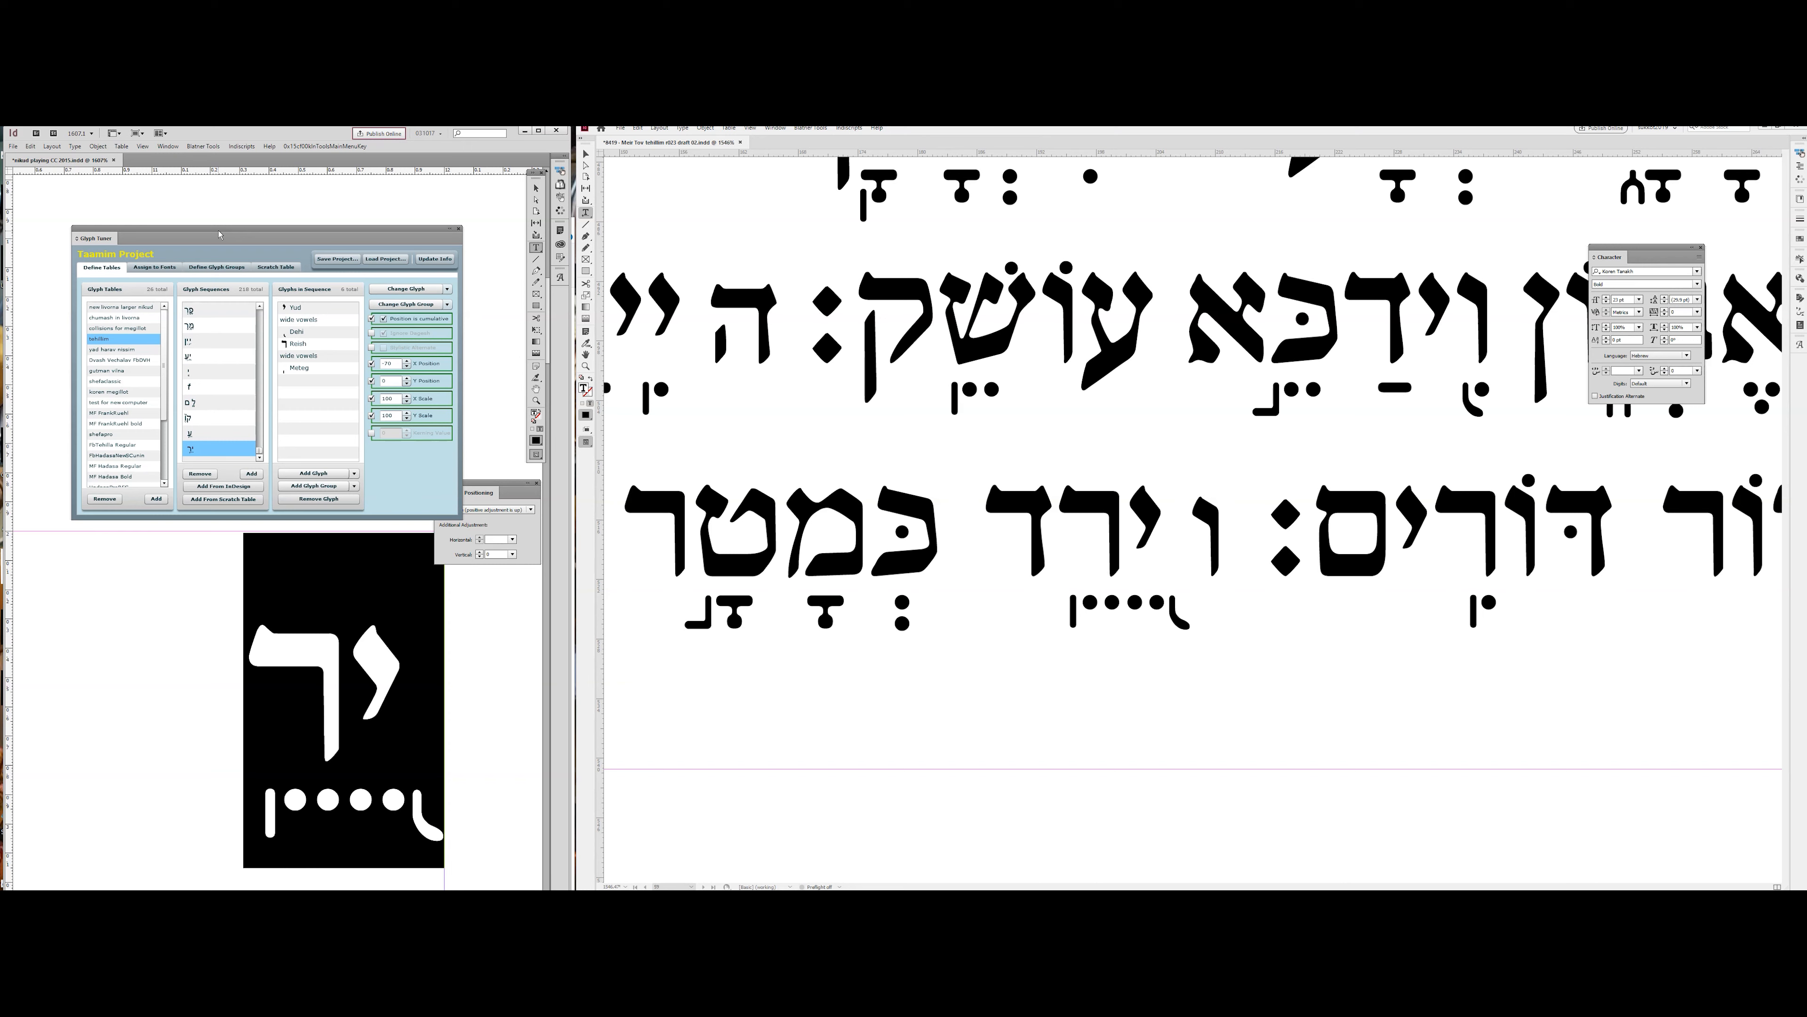
{"action": "left_click_drag", "start_coordinate": [218, 235], "coordinate": [226, 245]}
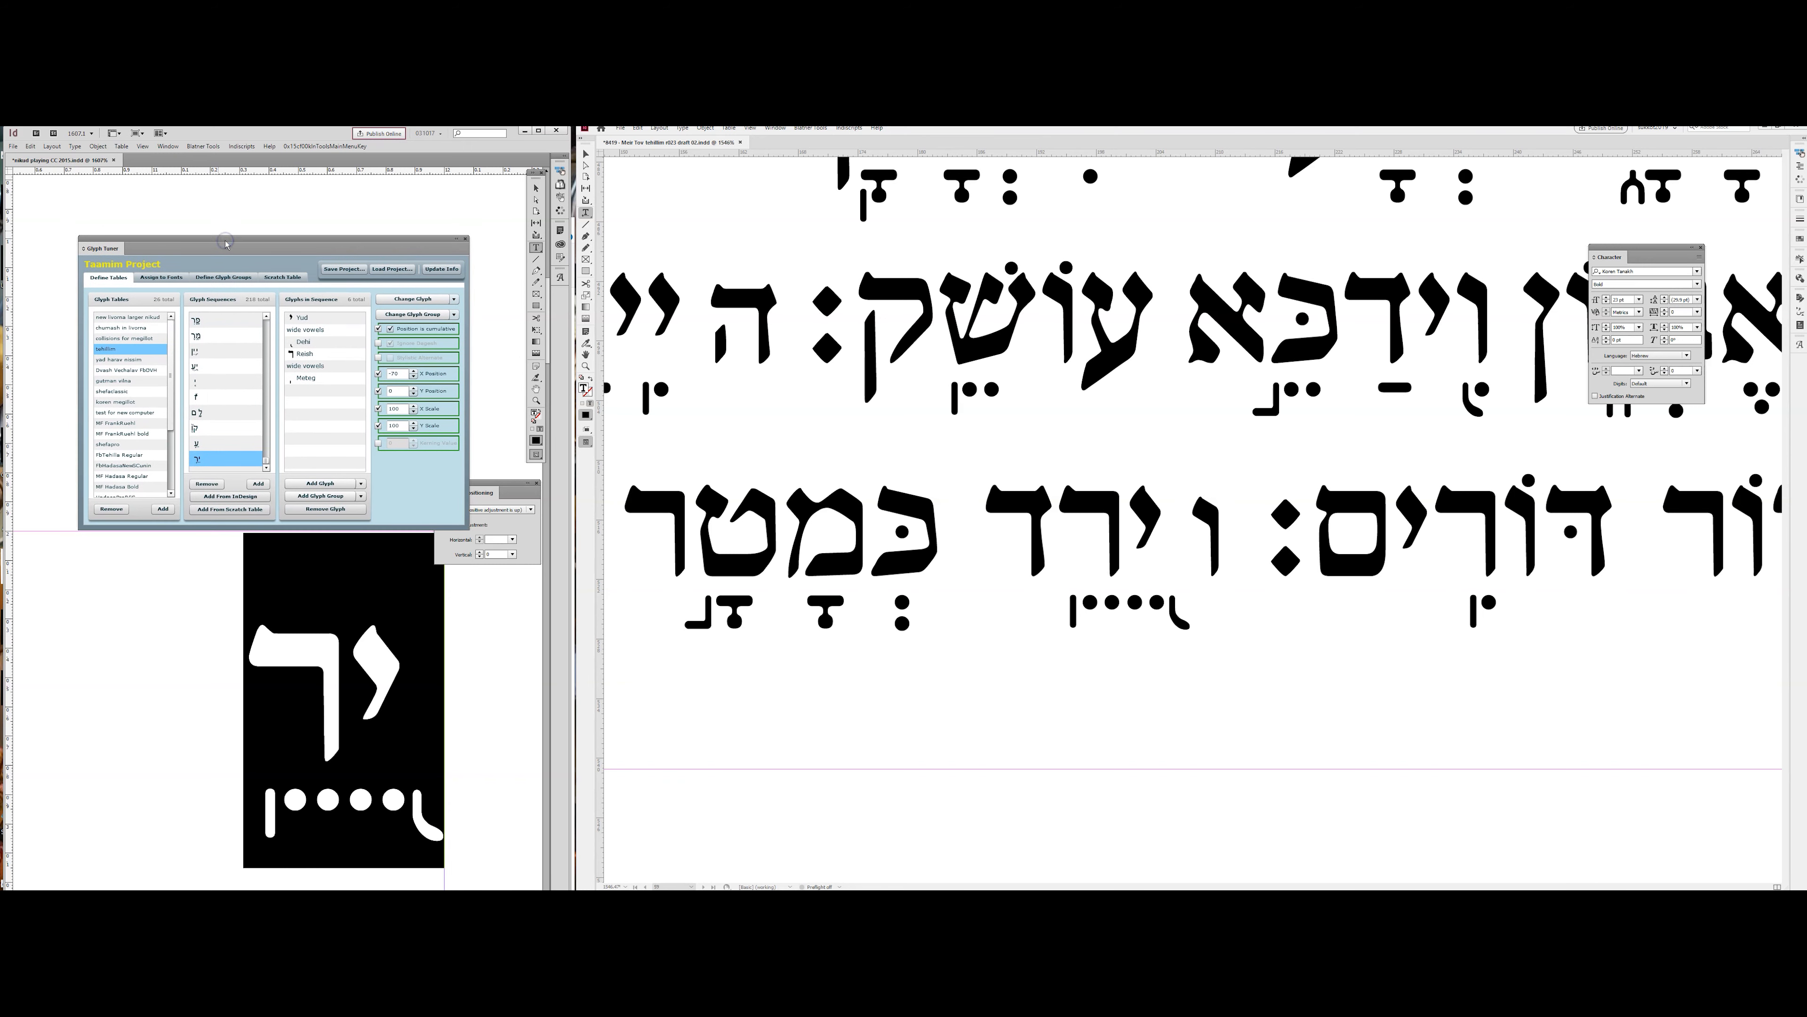